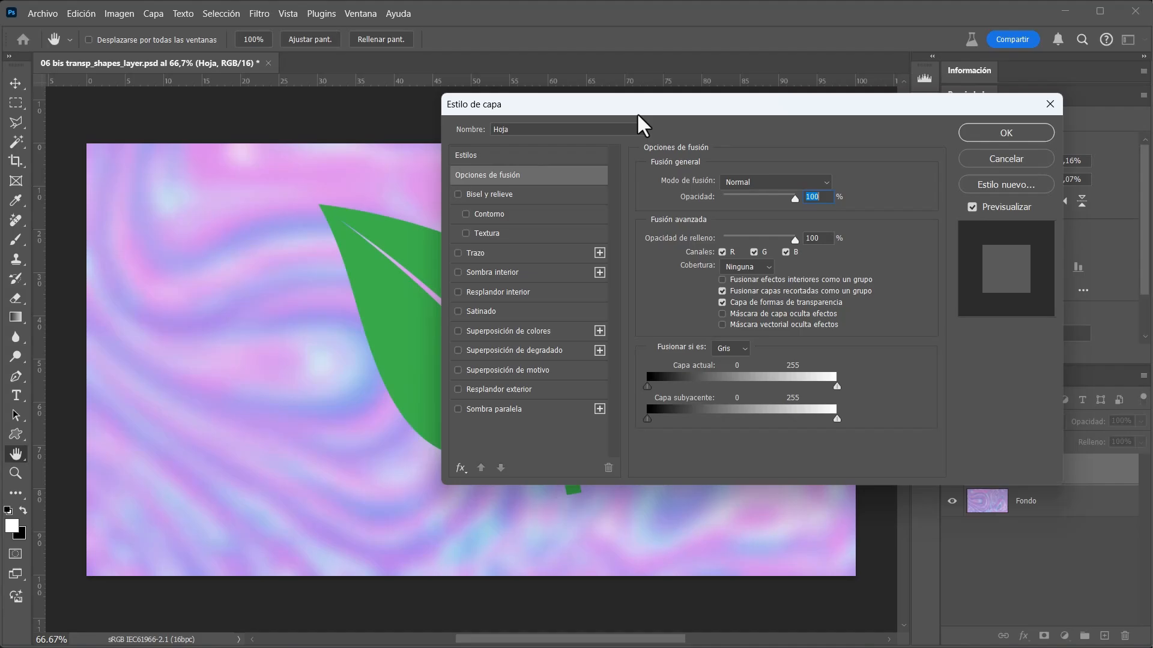
Step: Review the Hoja layer's advanced blending options, including Capa de formas de transparencia, and close the layer style
drag(638, 114, 718, 92)
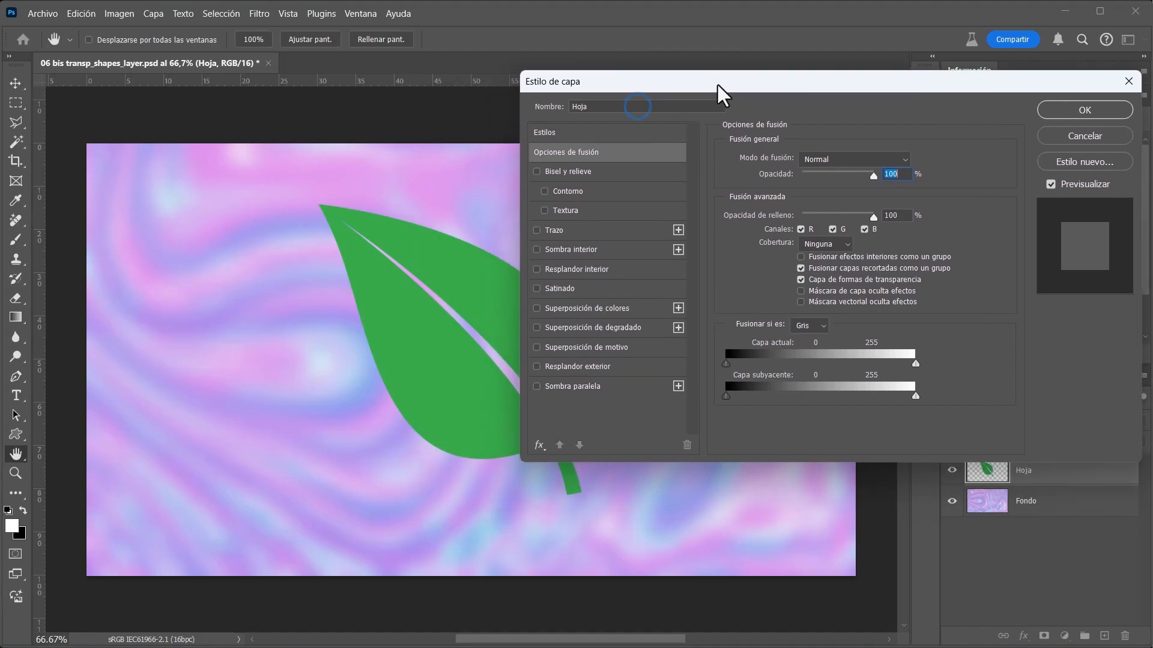
click(802, 280)
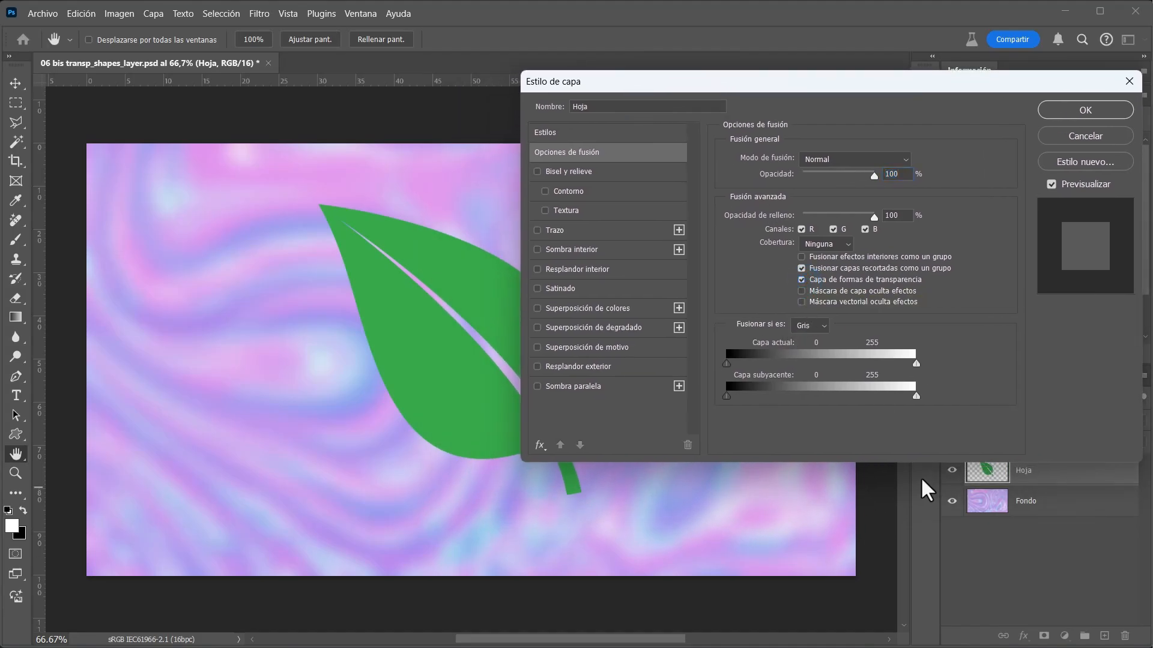
click(1053, 115)
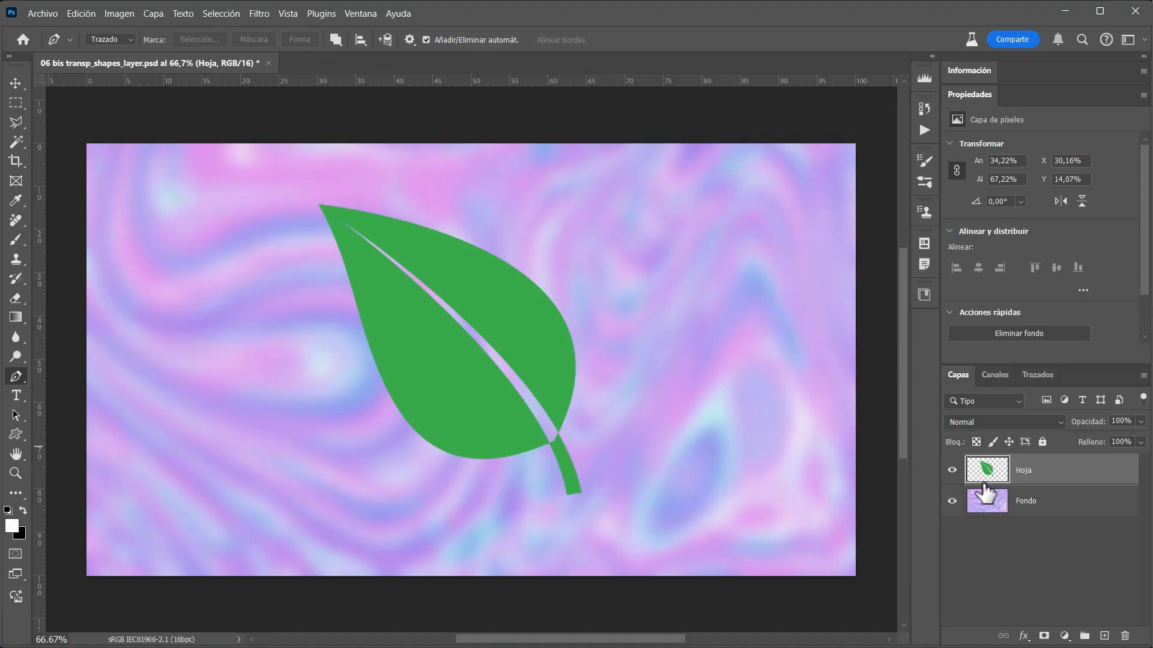
Step: Try a white 33 px outside stroke around the leaf on the Hoja layer, comparing it on and off
click(954, 471)
click(955, 471)
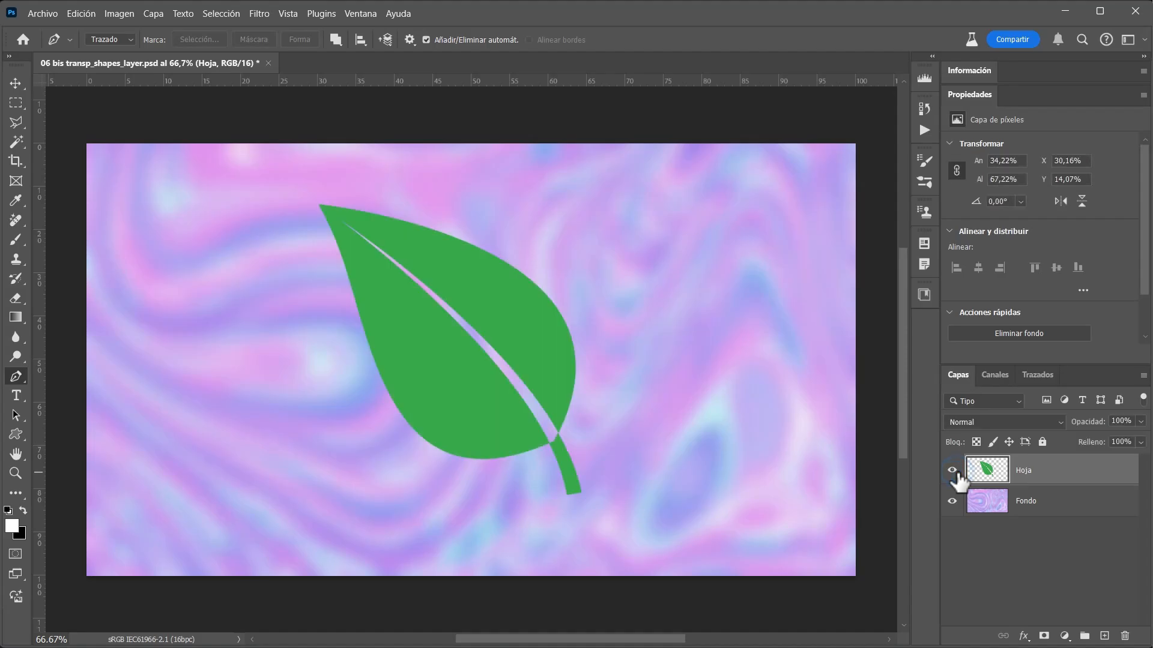
double_click(1078, 472)
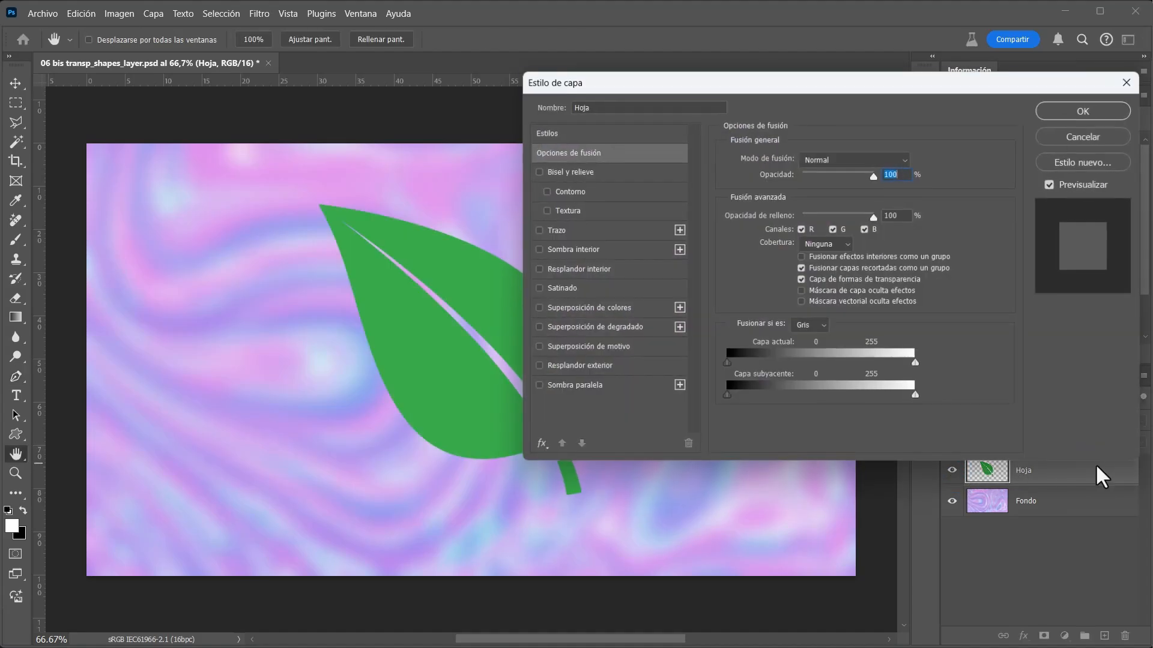
click(549, 228)
drag(636, 82, 725, 65)
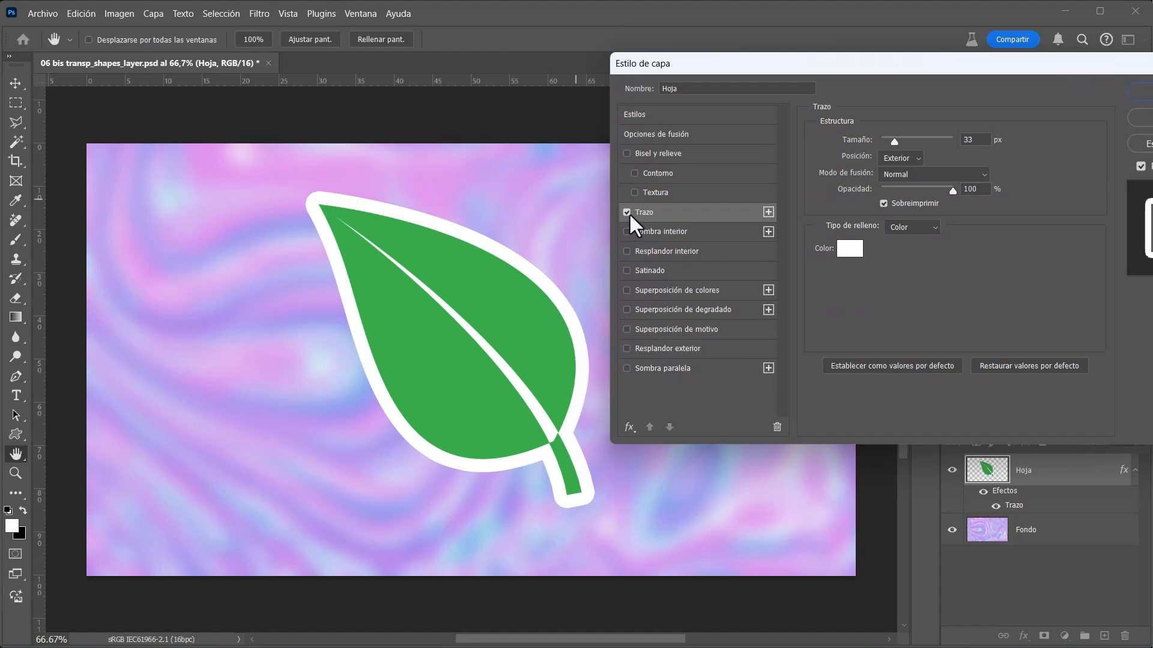
click(628, 213)
click(628, 213)
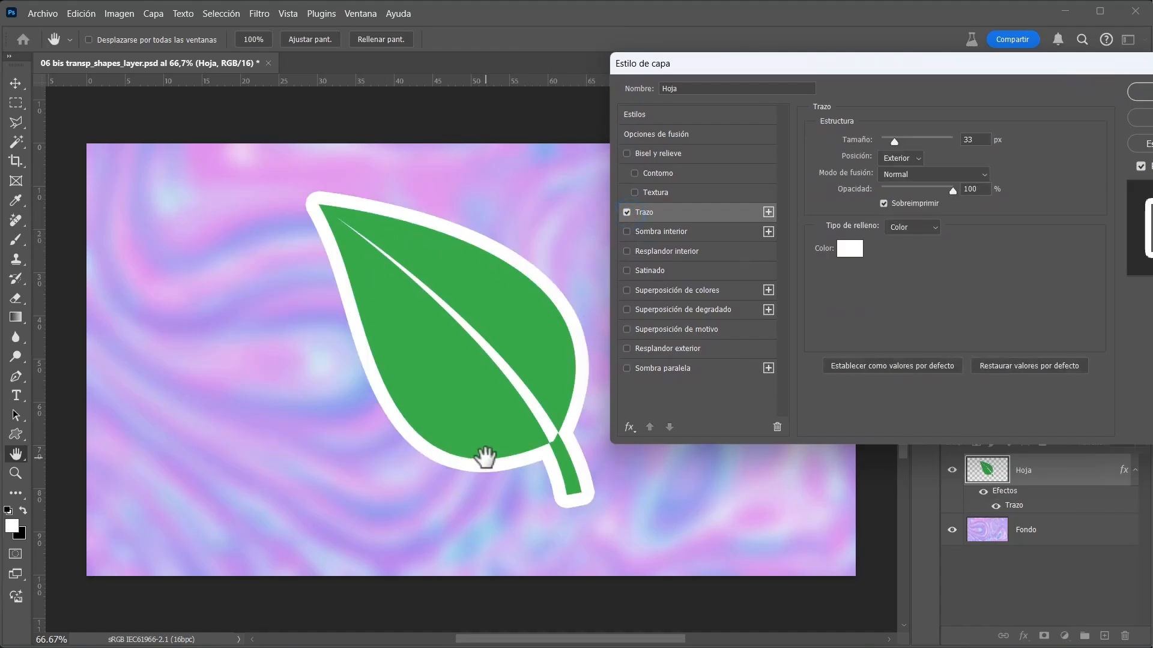
Step: Try a drop shadow offset about 84 px at 39° on the leaf, and discard the layer style changes
click(662, 369)
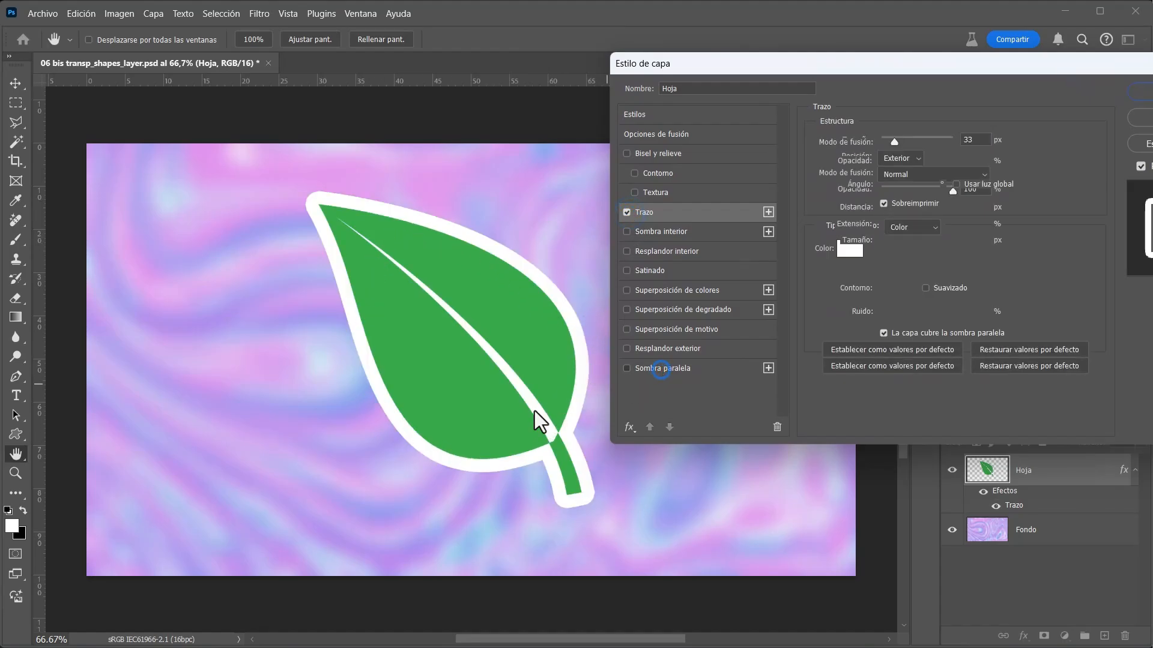
mouse_move(463, 434)
mouse_down()
mouse_move(467, 416)
mouse_move(442, 425)
mouse_up()
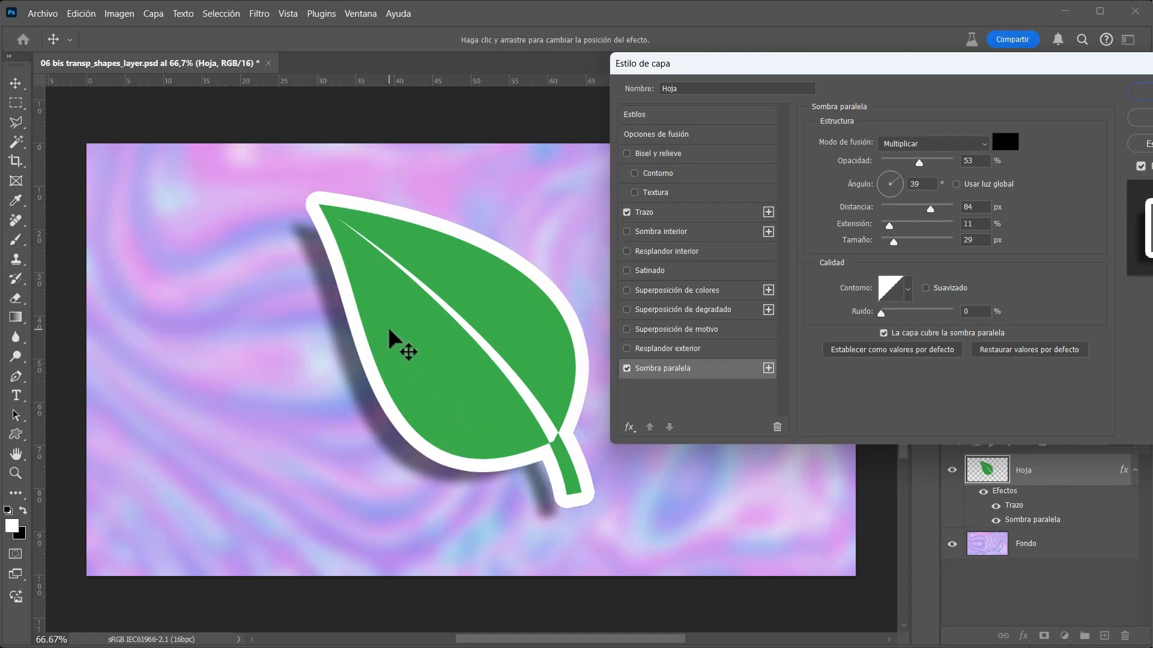
key(Escape)
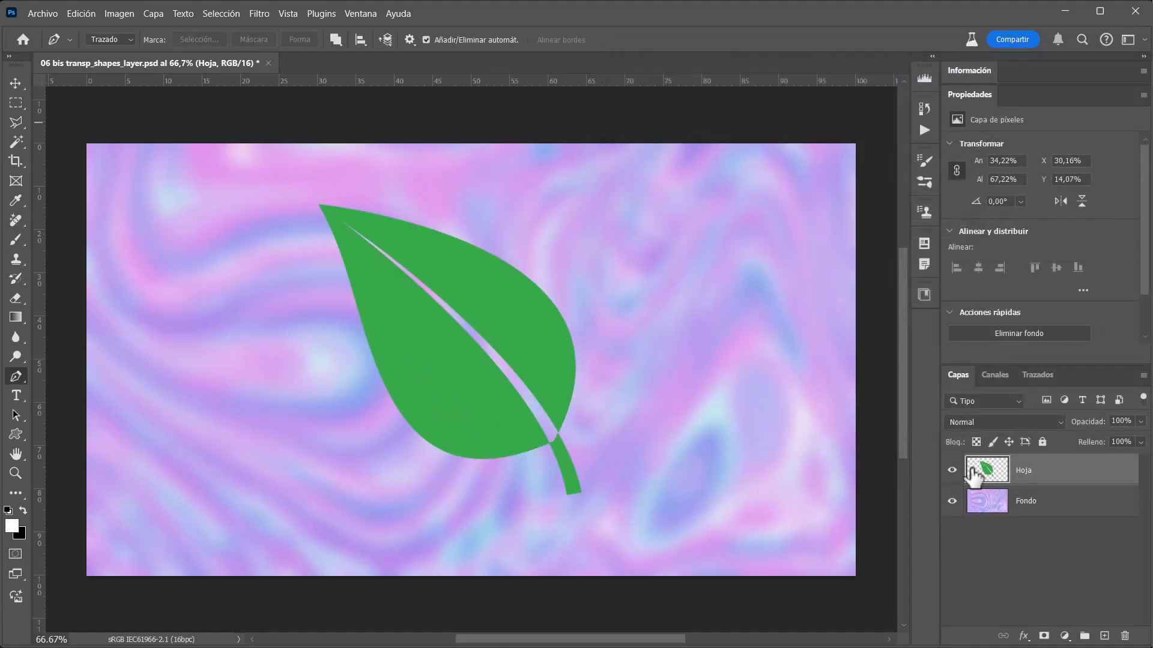
Step: Try a stroke and drop shadow on the Fondo layer with Hoja hidden, cancel them and show Hoja again
click(1047, 509)
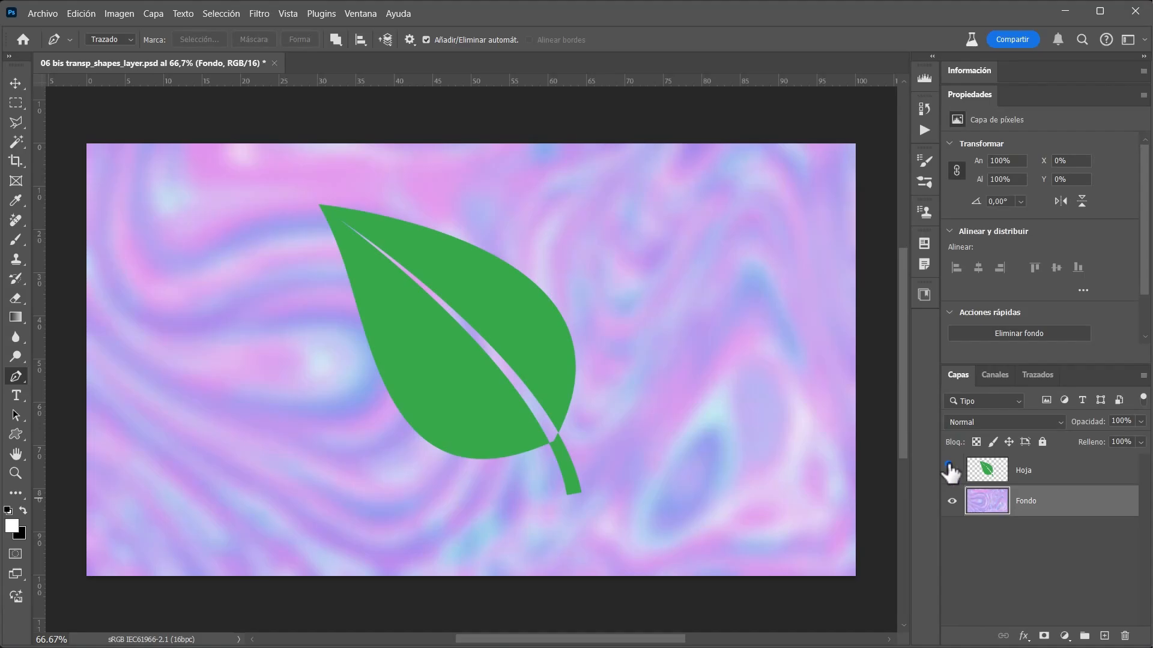
click(952, 470)
double_click(1068, 509)
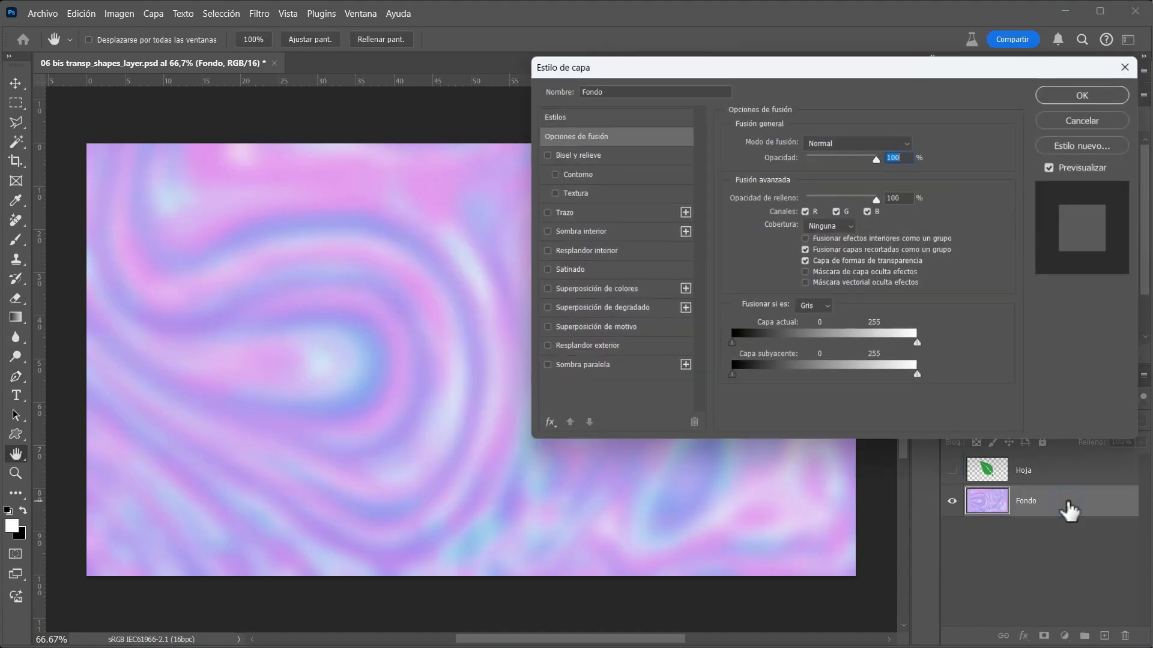
click(581, 214)
click(593, 368)
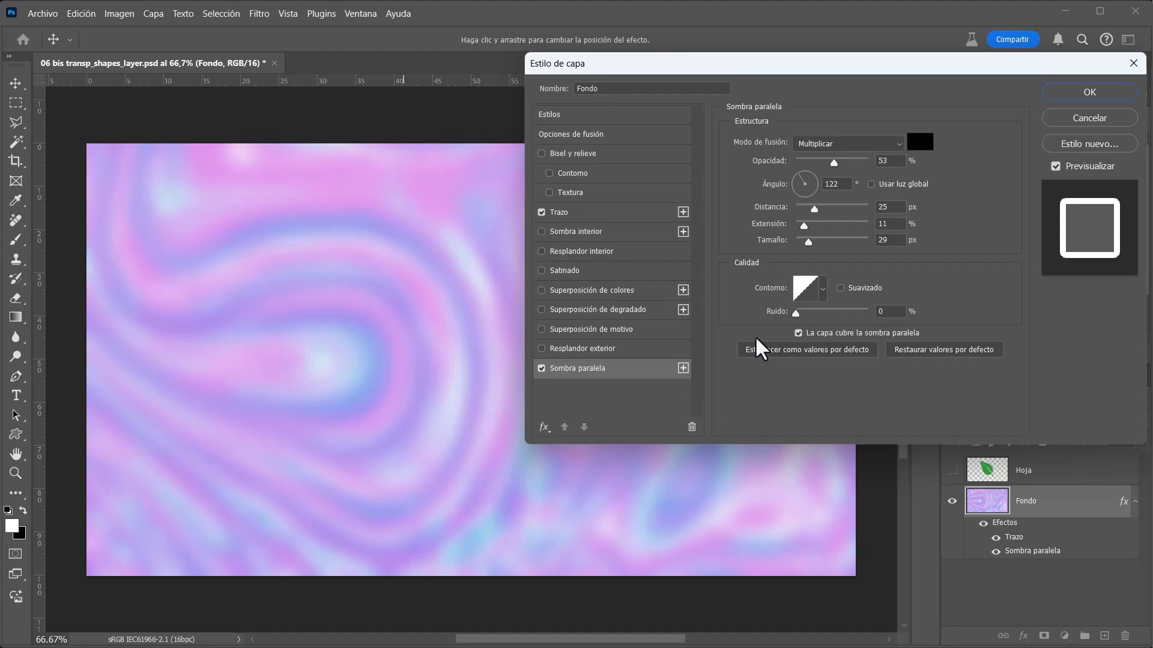
click(1115, 120)
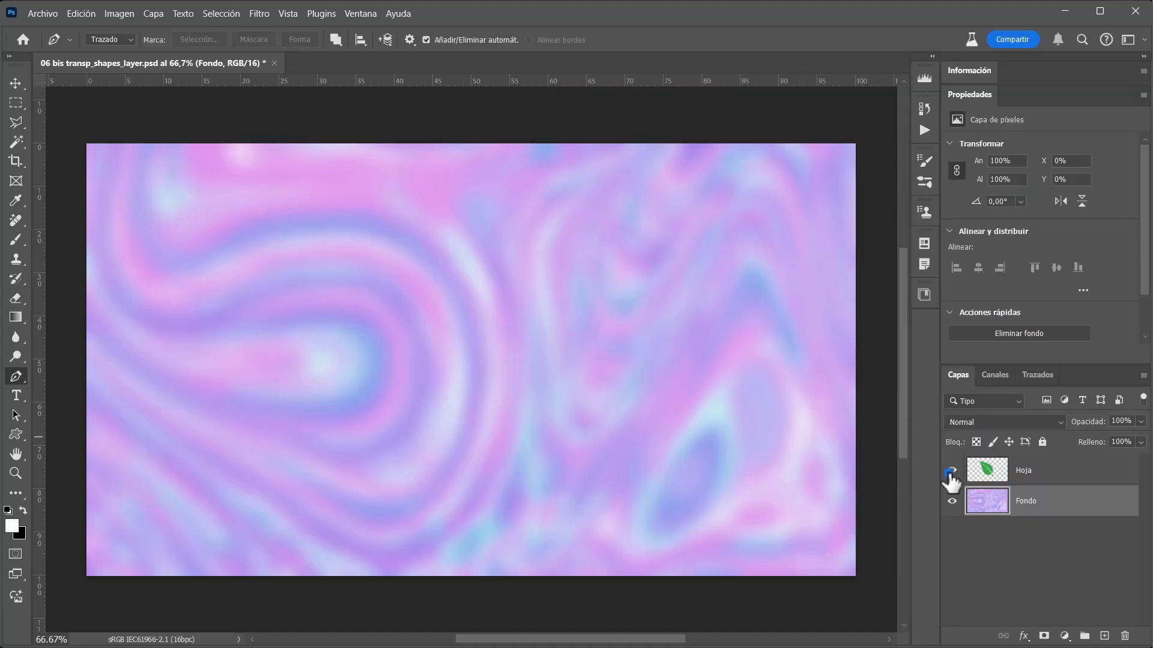
click(951, 471)
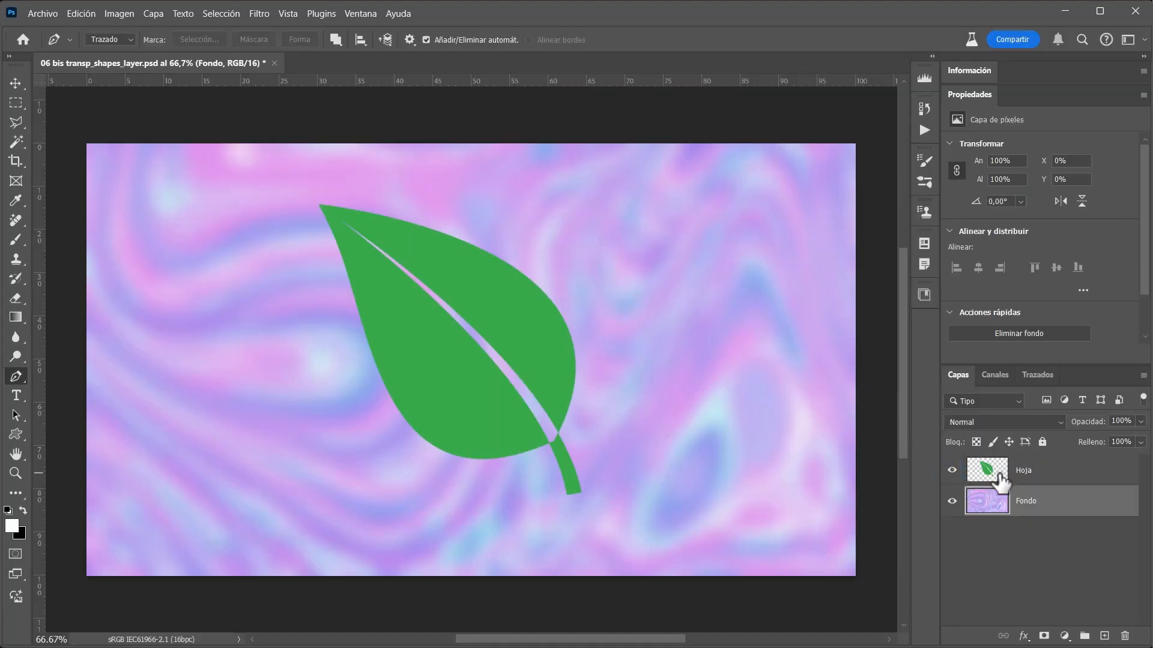
Step: Add a pattern overlay with the dark green foliage pattern to the Hoja layer and reposition the pattern inside the leaf
double_click(1055, 474)
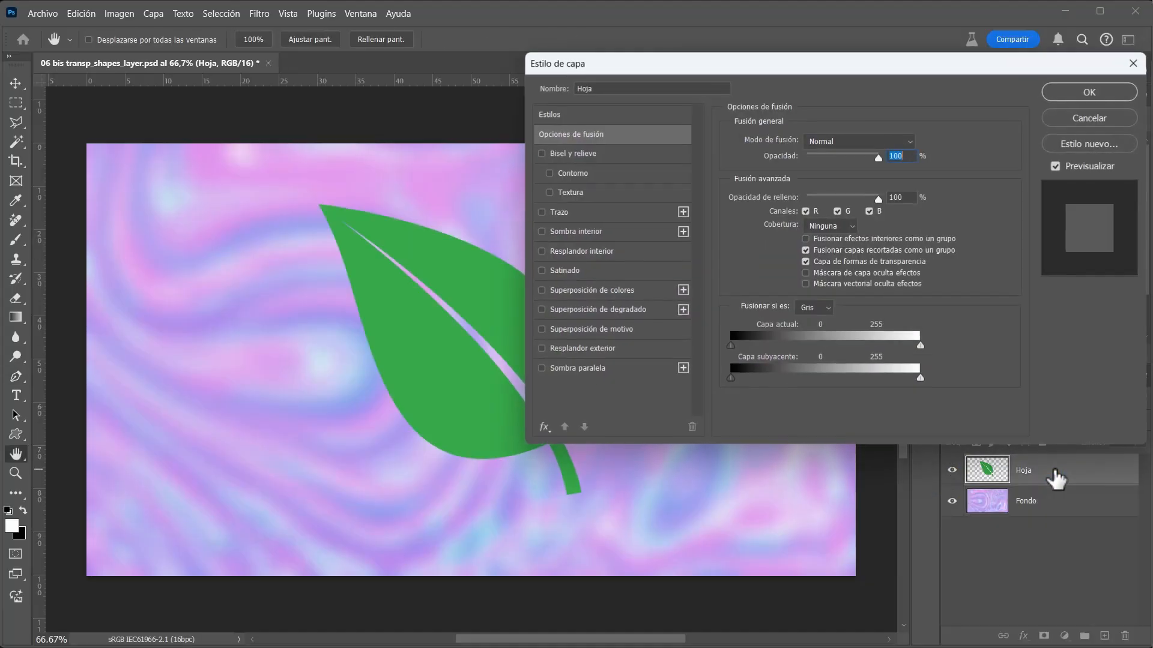
drag(708, 62, 790, 62)
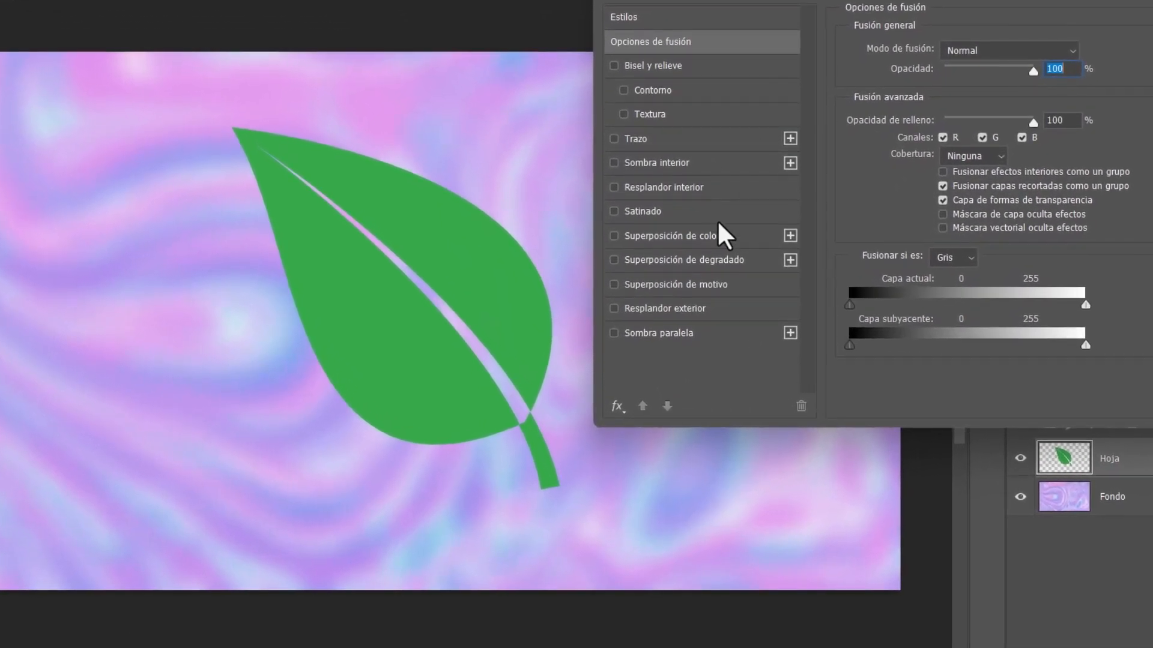
click(637, 286)
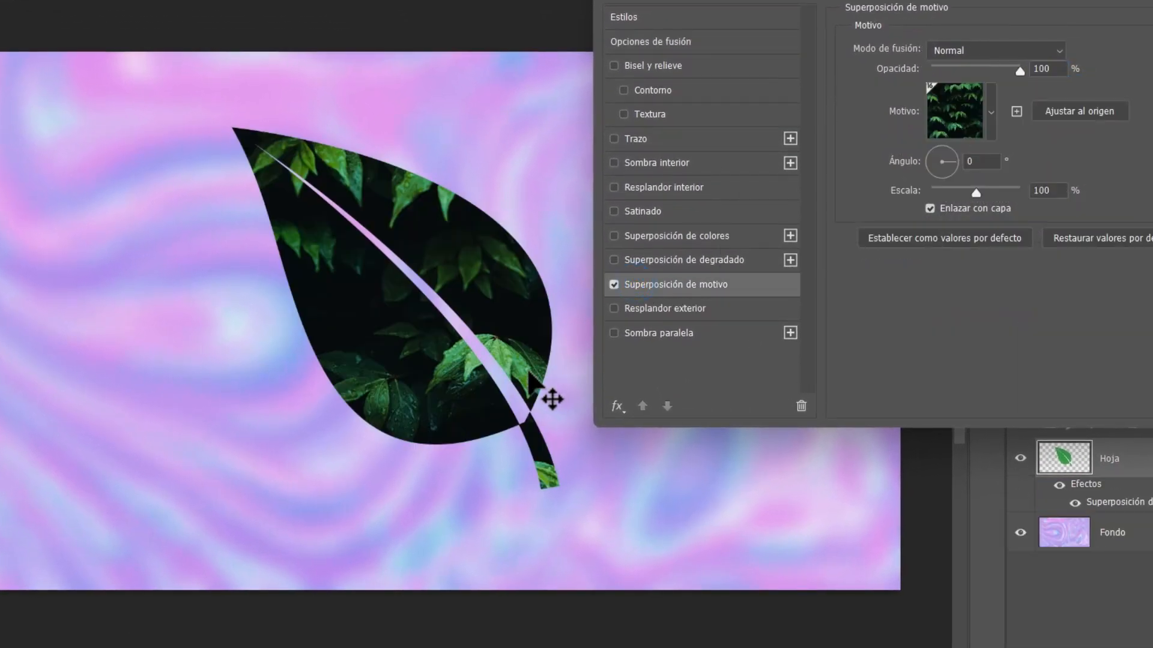
drag(432, 297, 443, 335)
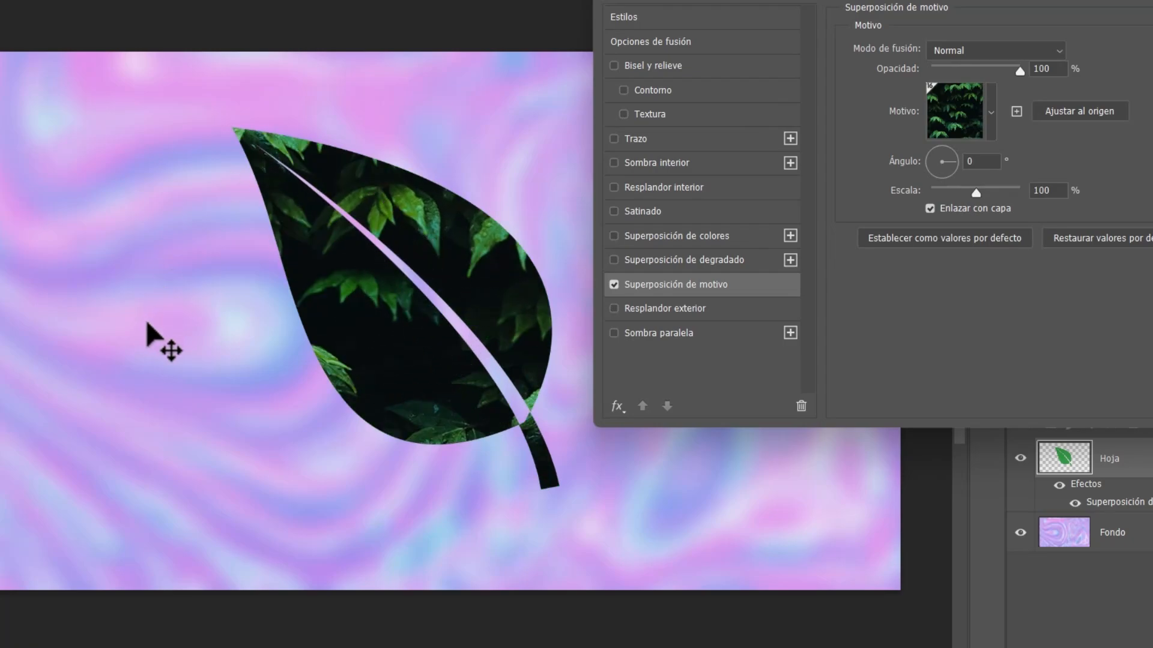
Step: Disable Capa de formas de transparencia in the Hoja layer's blending options so the pattern covers the whole canvas
click(723, 42)
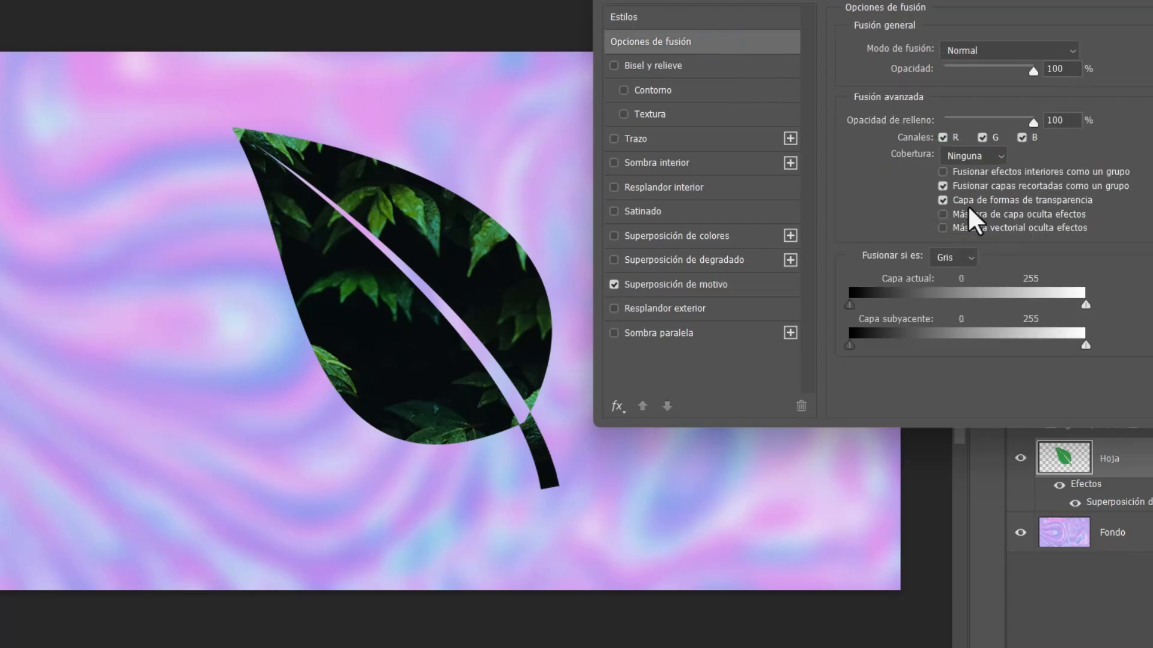
click(942, 199)
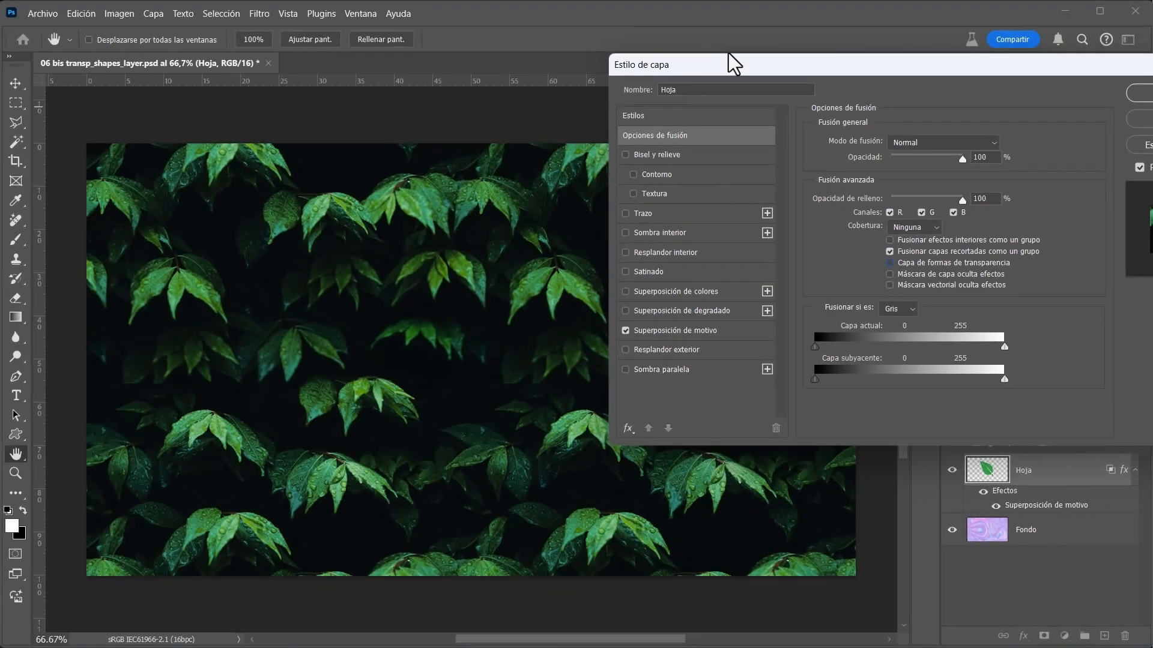
drag(728, 55, 710, 474)
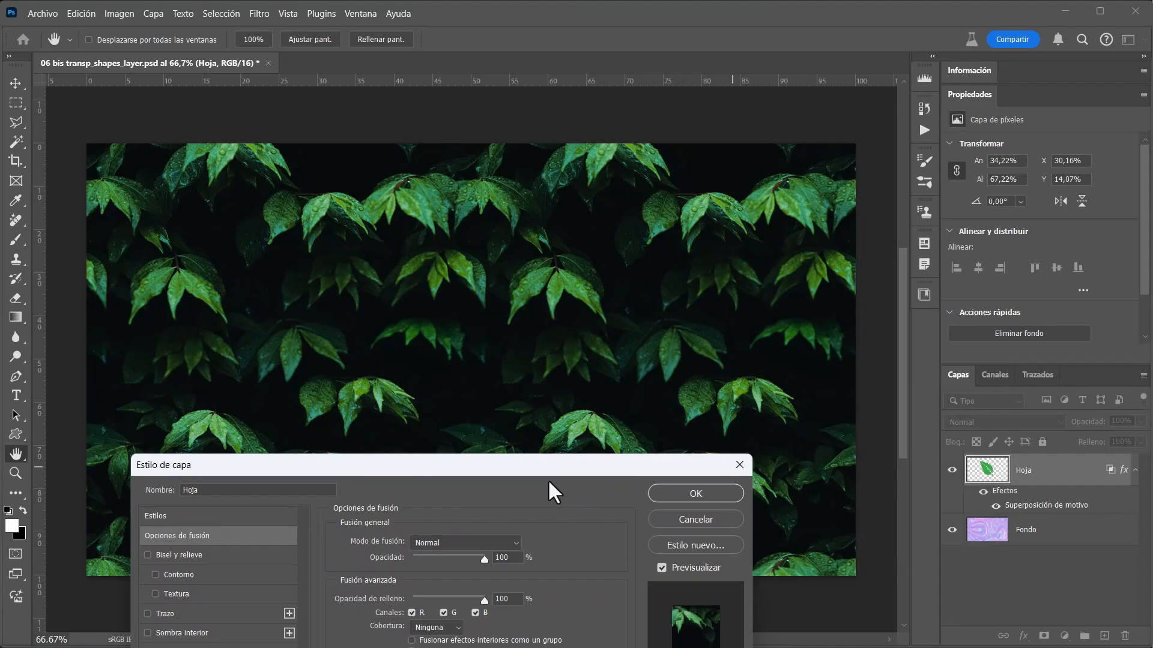
drag(558, 465, 882, 79)
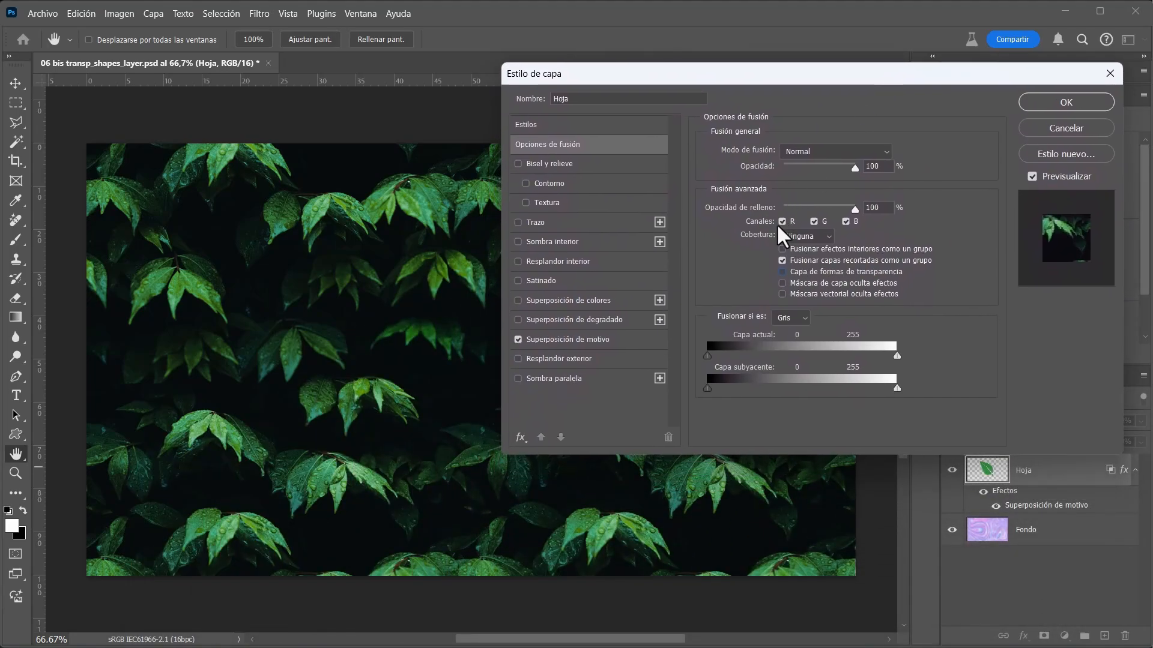
Step: Try the pattern overlay at 43% opacity, and restore it to 100%
click(568, 340)
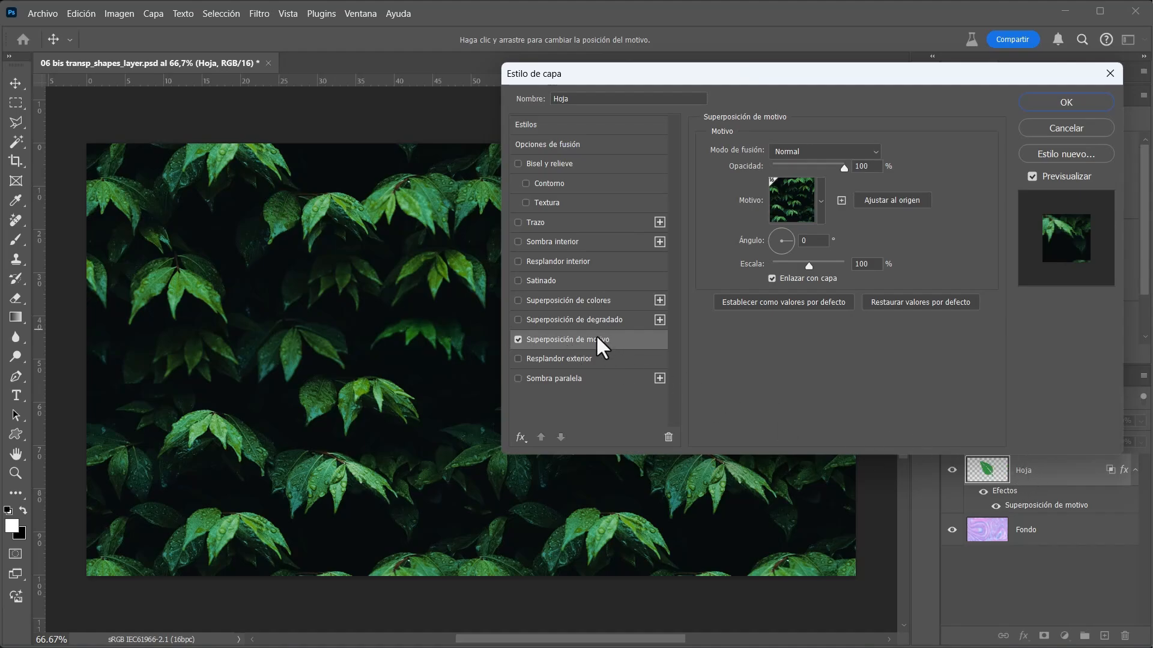
drag(843, 168, 803, 169)
drag(801, 82, 887, 69)
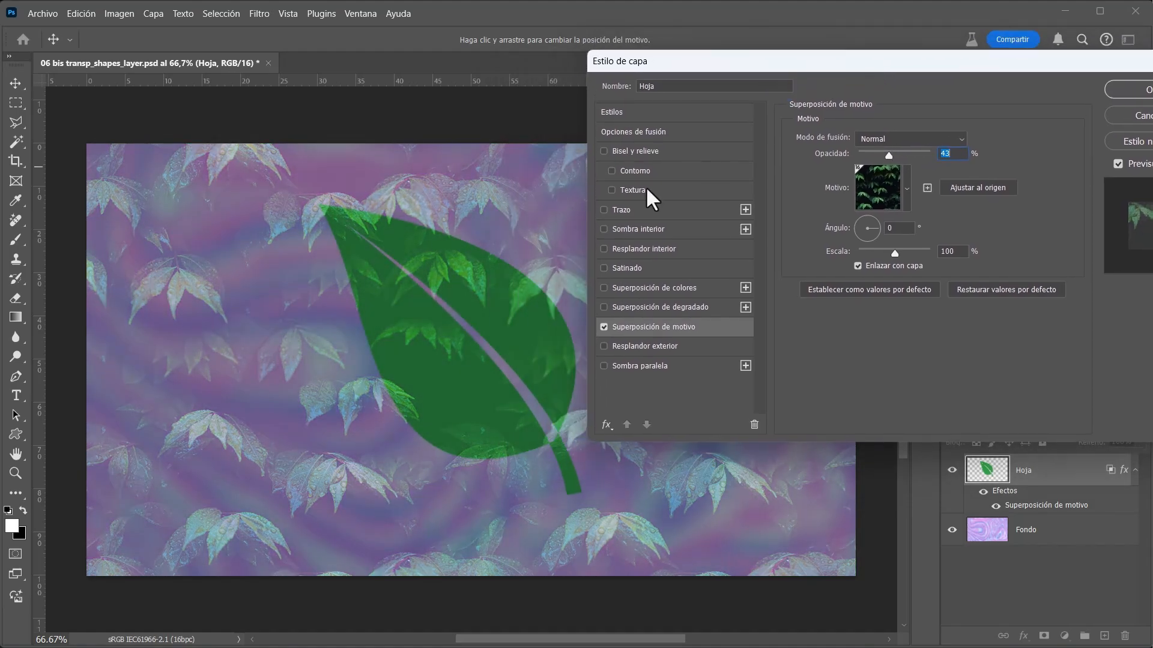
drag(892, 158, 929, 155)
Step: Try Trama and Sobreexpos. lineal (Añadir) for the pattern overlay, and set its blend mode to Superponer
click(955, 140)
click(882, 297)
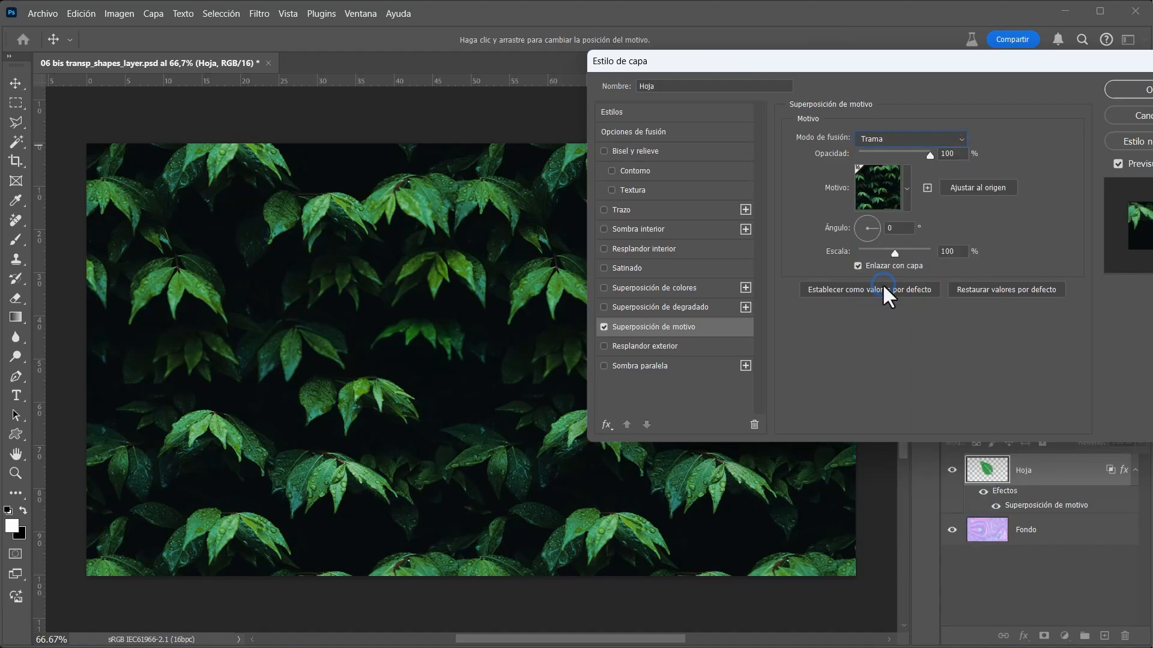
key(Down)
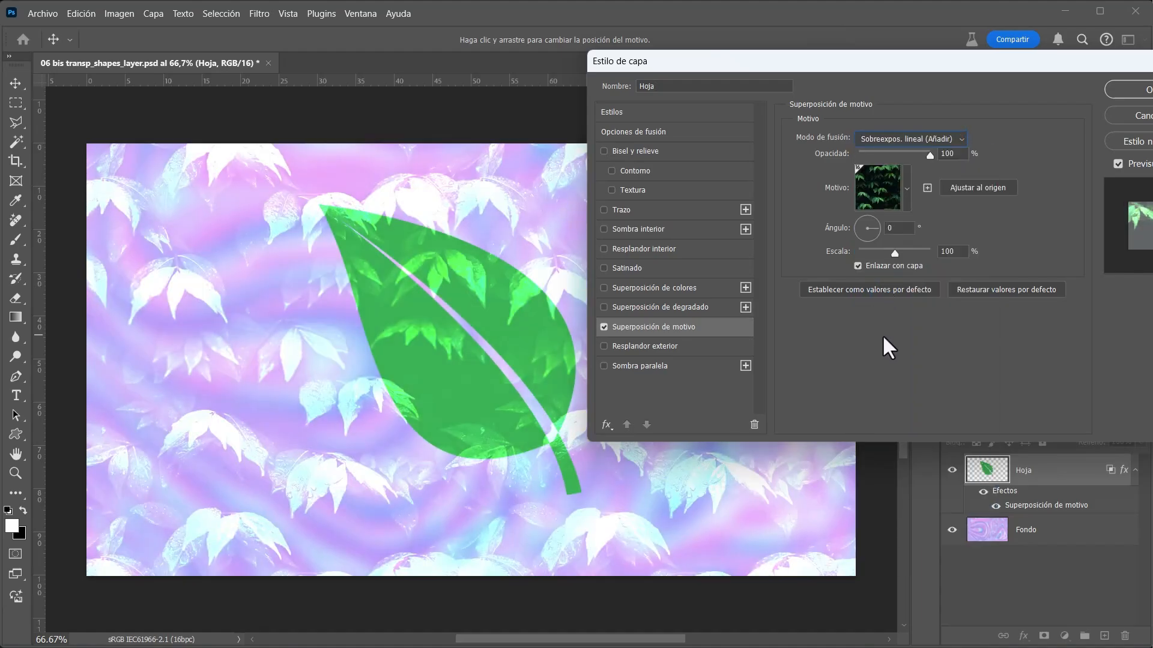
key(Down)
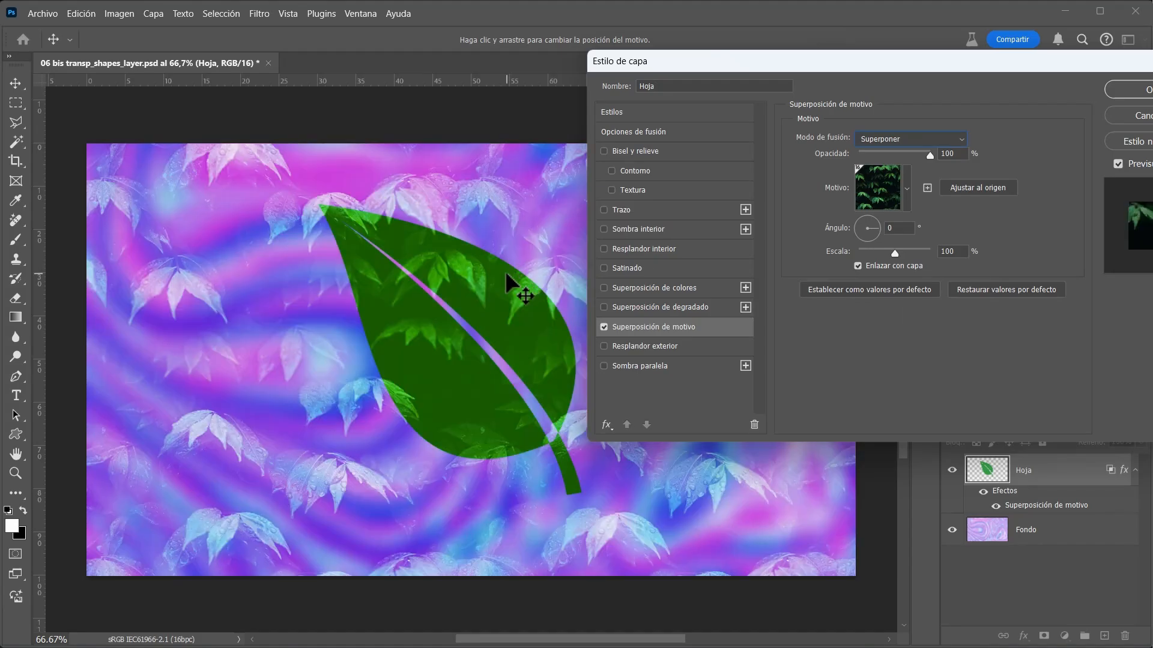
click(892, 142)
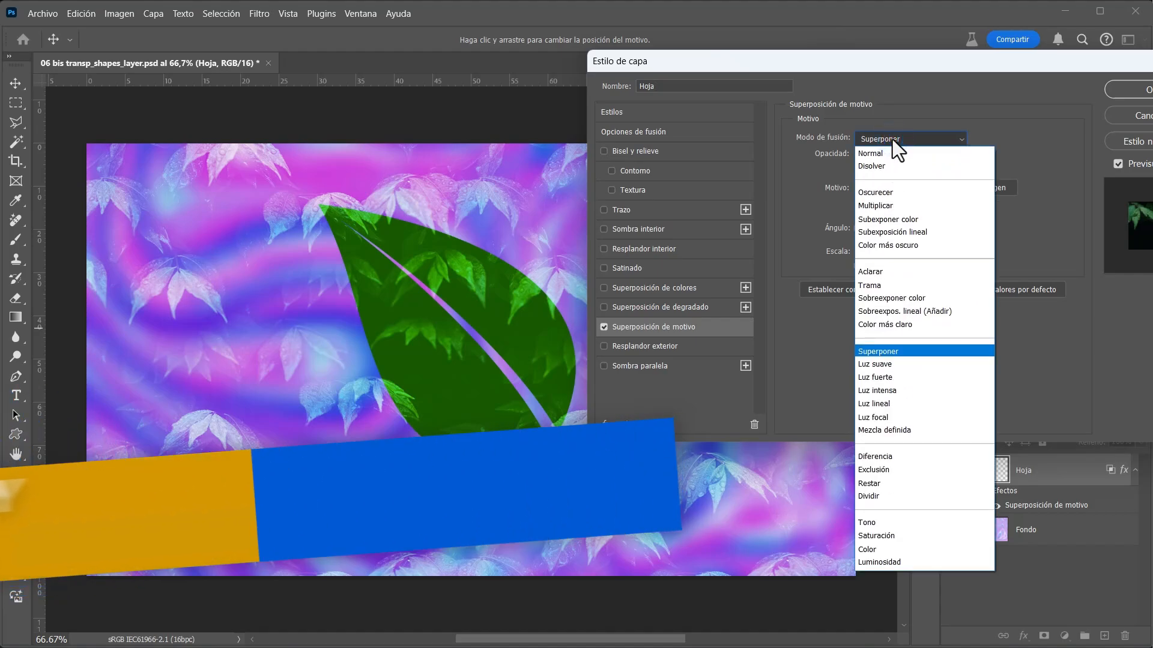
click(895, 111)
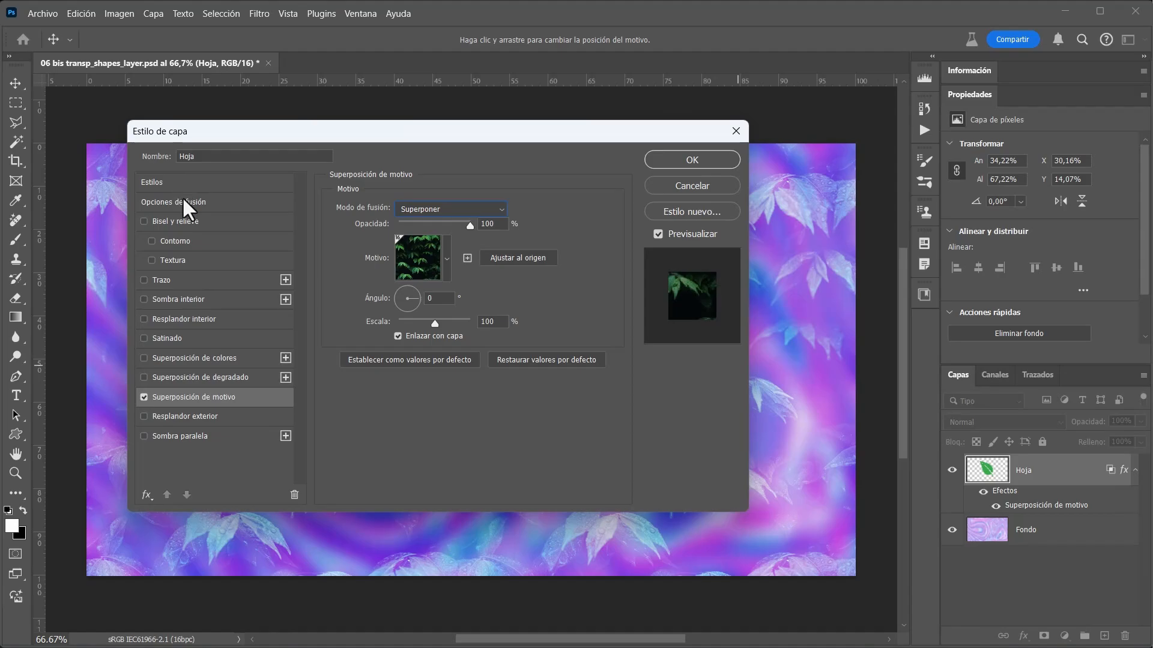
Step: Check the Hoja layer's blending options and apply the layer style
click(183, 202)
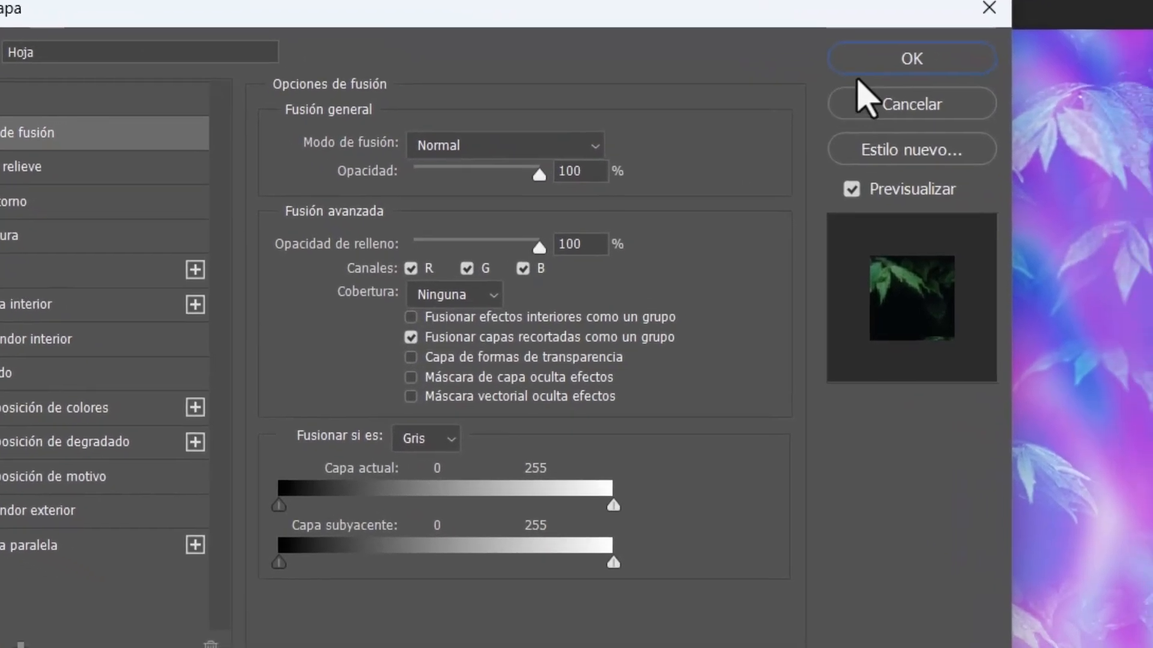
click(1033, 126)
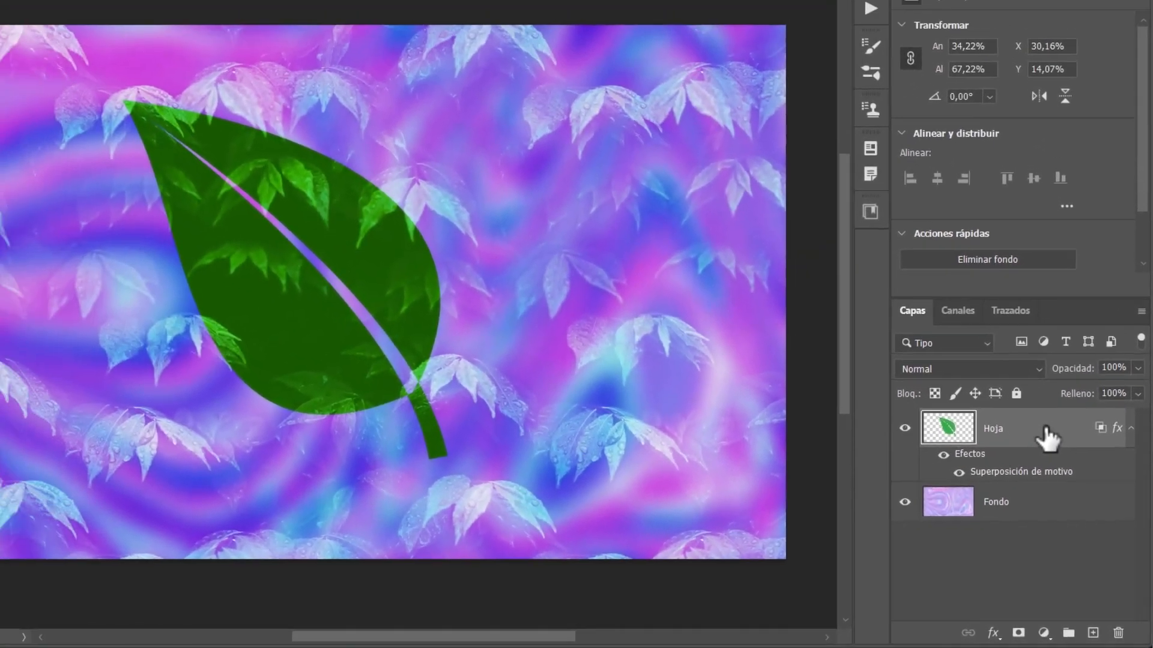
click(1002, 348)
Step: Set the Hoja layer's pattern overlay blend mode to Mezcla definida, and disable the overlay in the layer style
double_click(1061, 464)
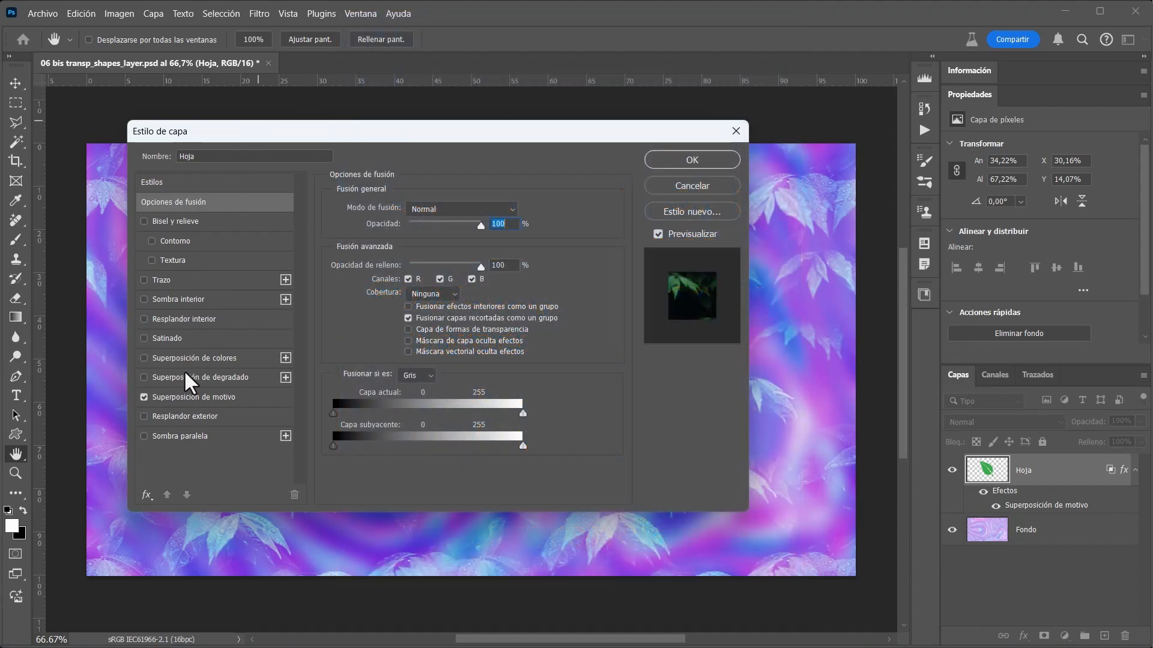
click(198, 397)
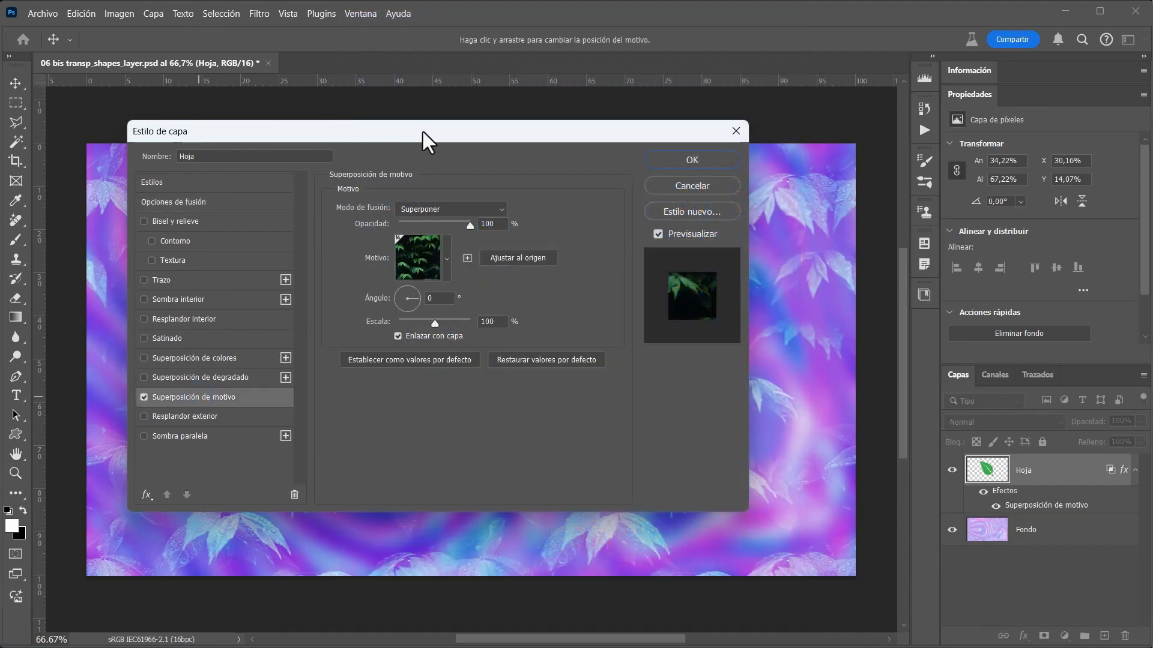
drag(427, 141, 840, 96)
click(845, 166)
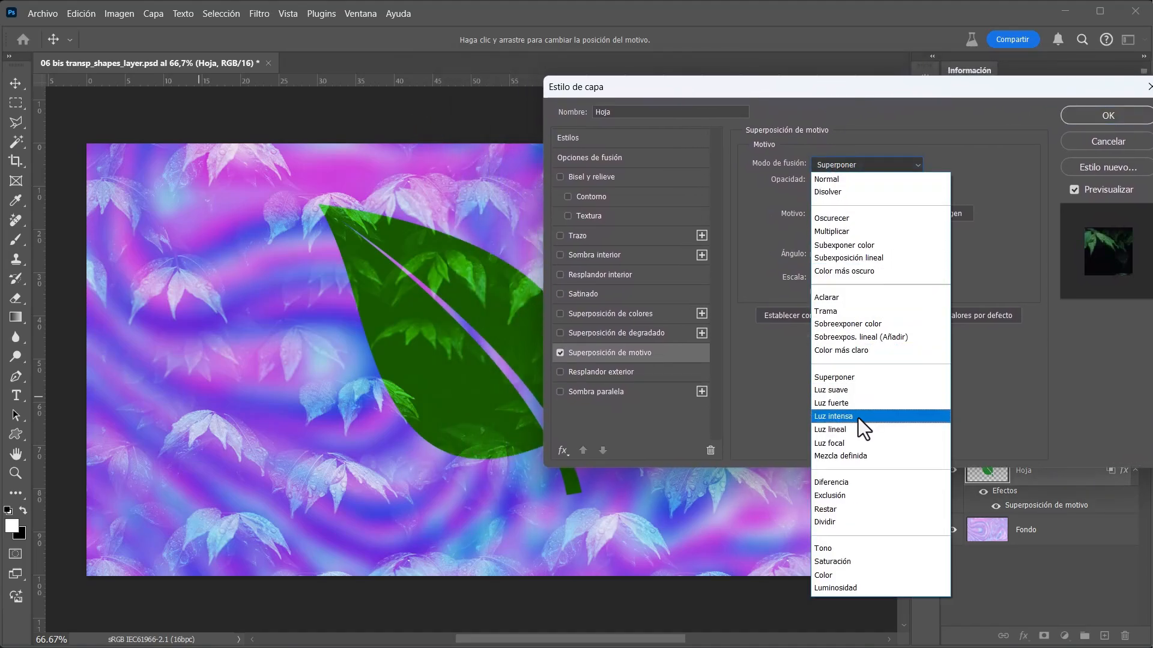
click(862, 455)
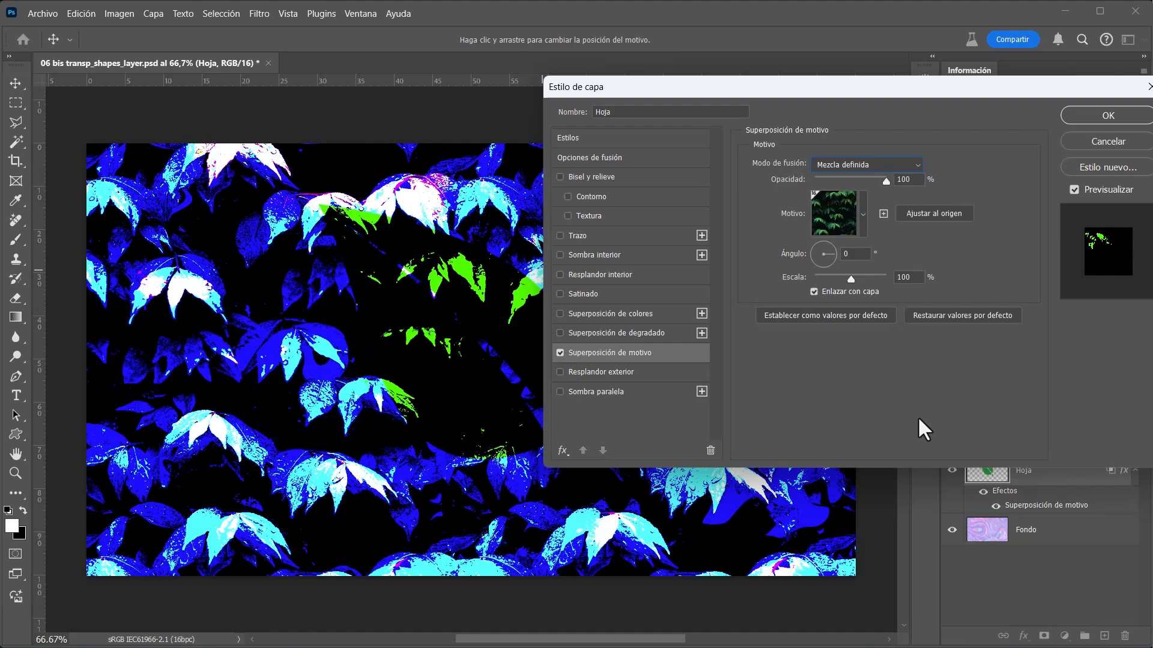
click(560, 353)
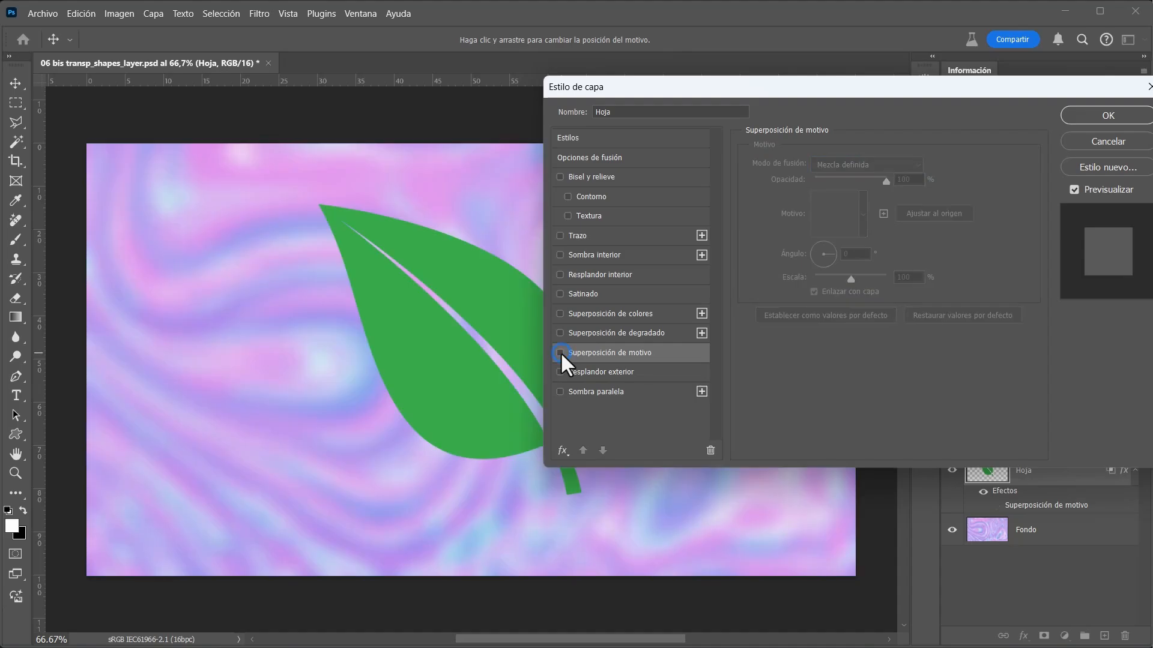
click(1107, 116)
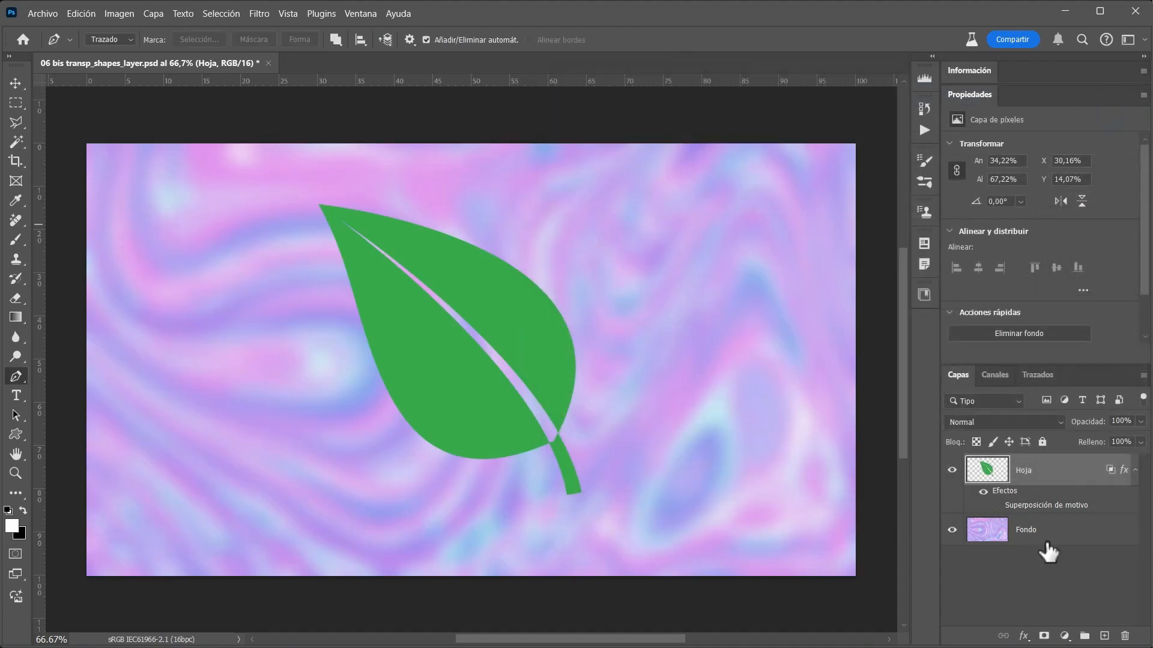
Step: Add a pattern fill layer with the dark foliage pattern at 100% scale above Hoja, and compare the canvas with and without it
click(1066, 636)
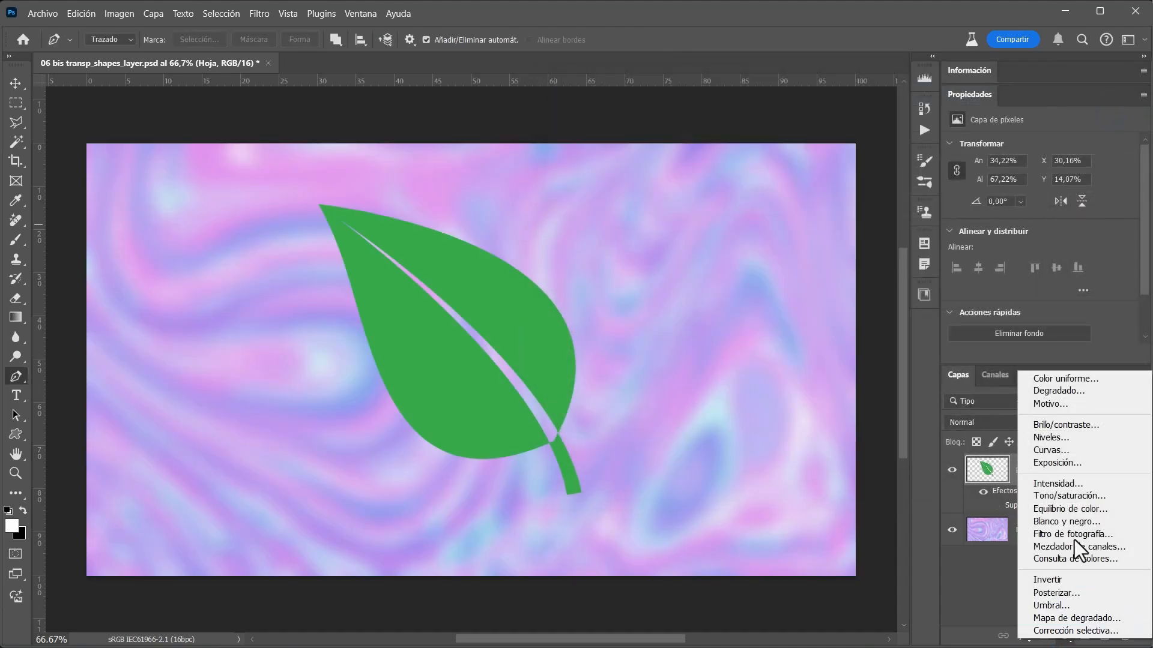
click(1060, 406)
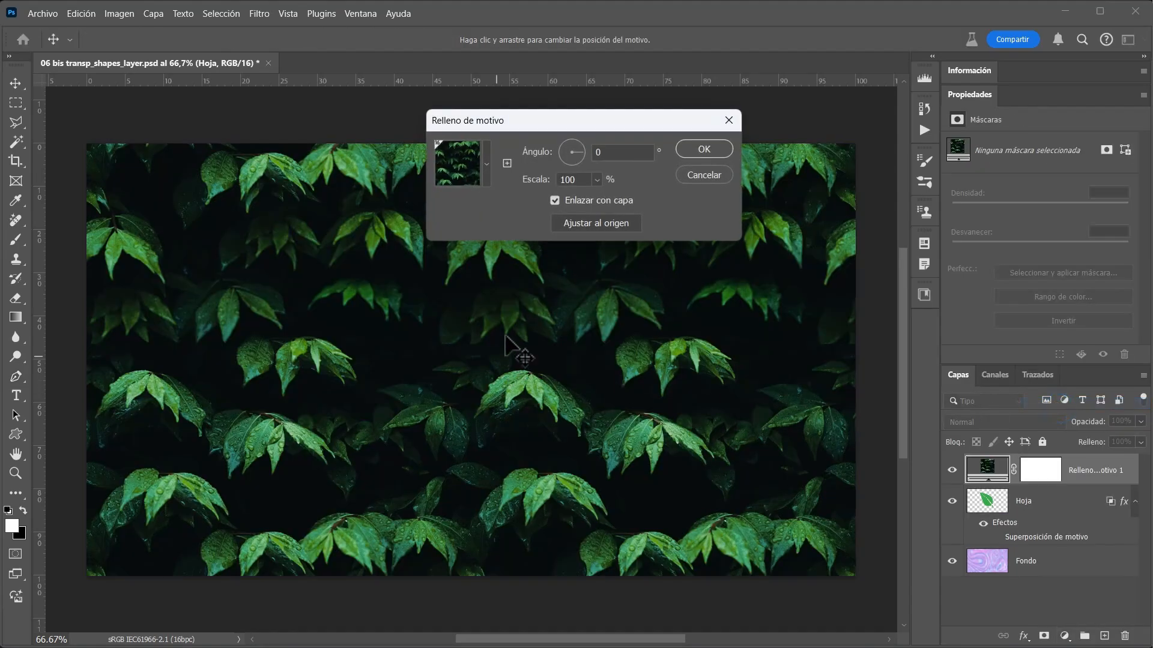
click(702, 151)
click(954, 469)
click(953, 470)
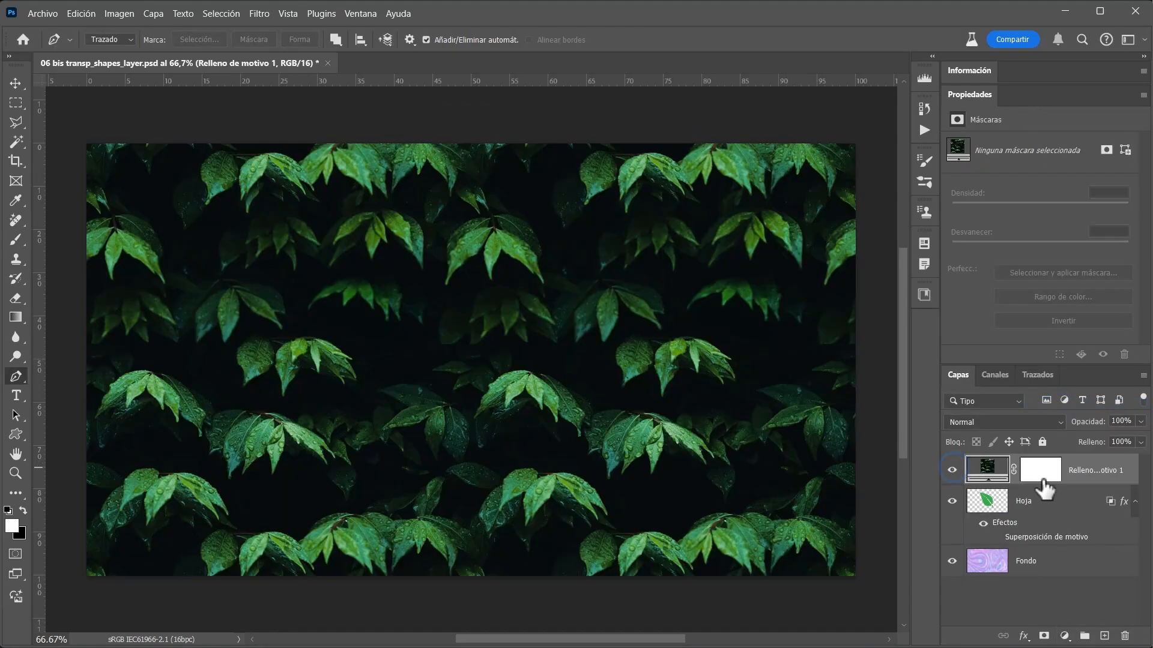
Step: Set the pattern fill layer's blend mode to Mezcla definida
key(ctrl+0)
click(999, 423)
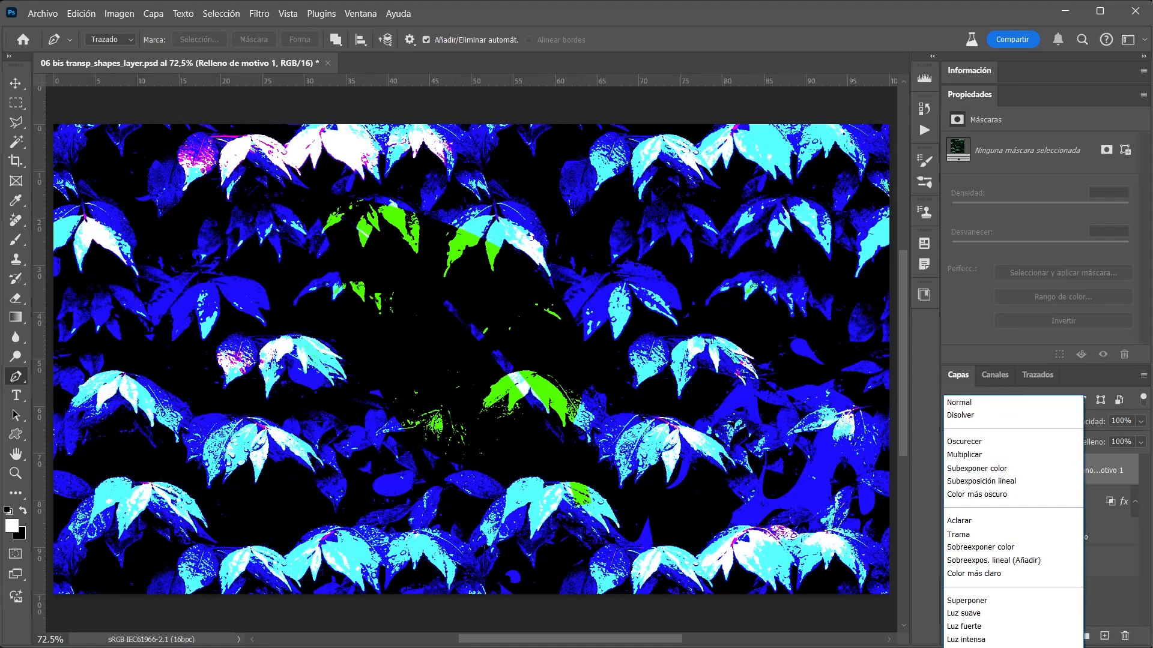
key(Return)
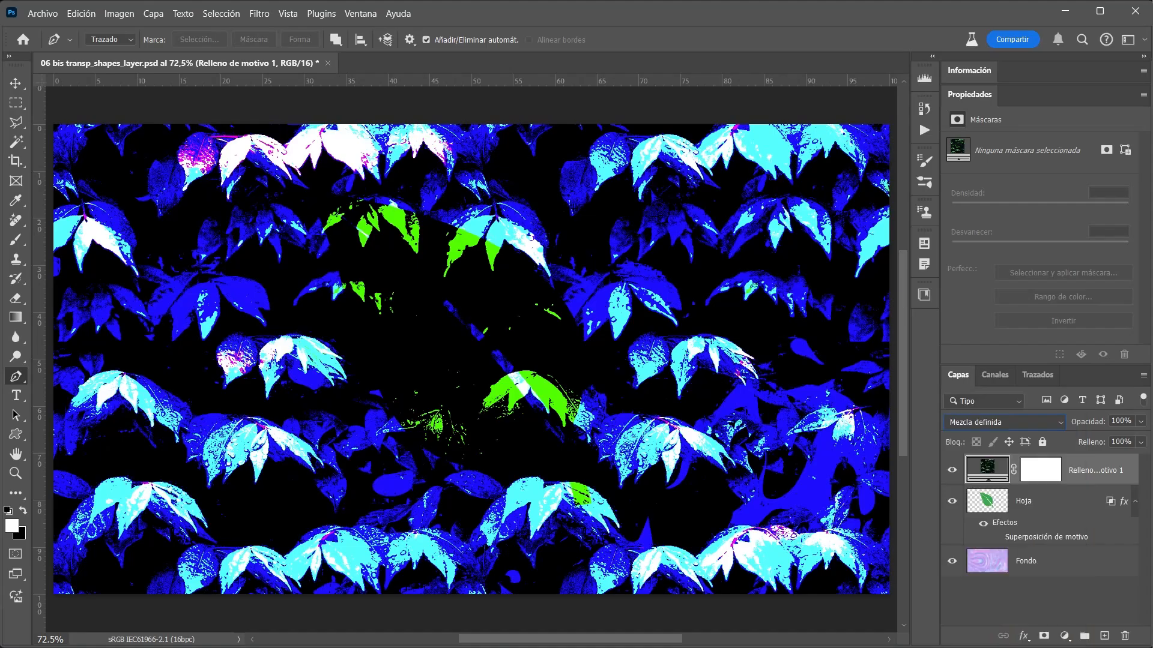
Step: Lower the pattern fill layer's opacity in 10% increments to 20%, and restore it to 100%
drag(203, 438, 562, 440)
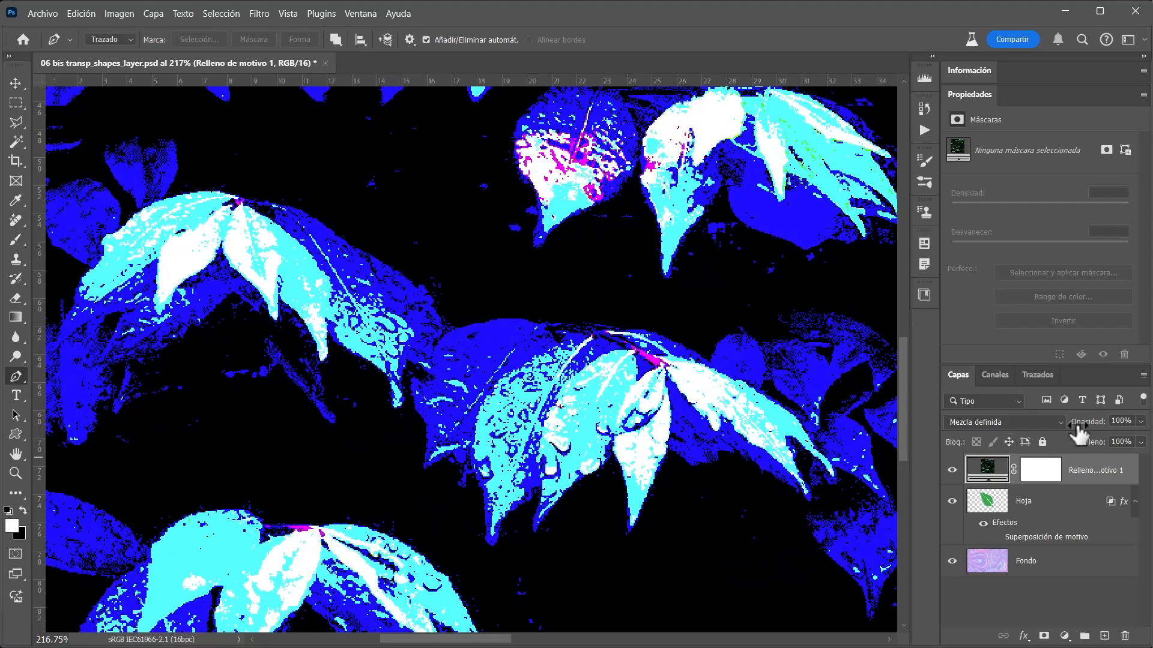
click(1124, 422)
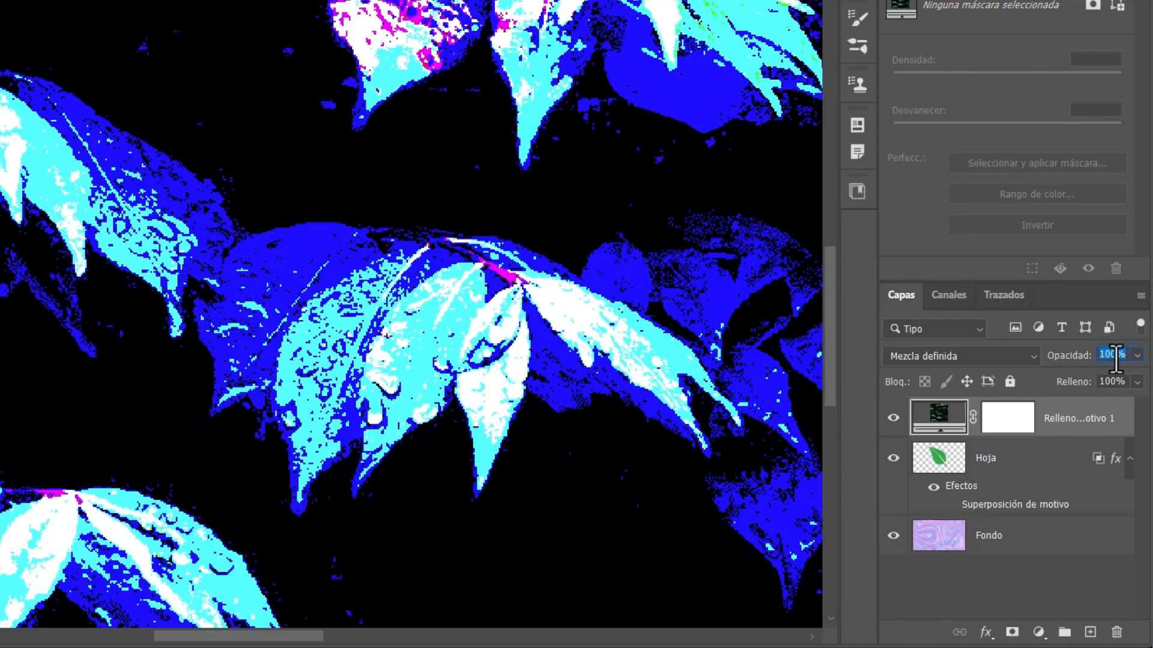
key(shift+Down)
key(shift+Down)
key(shift+Down)
key(shift+Down)
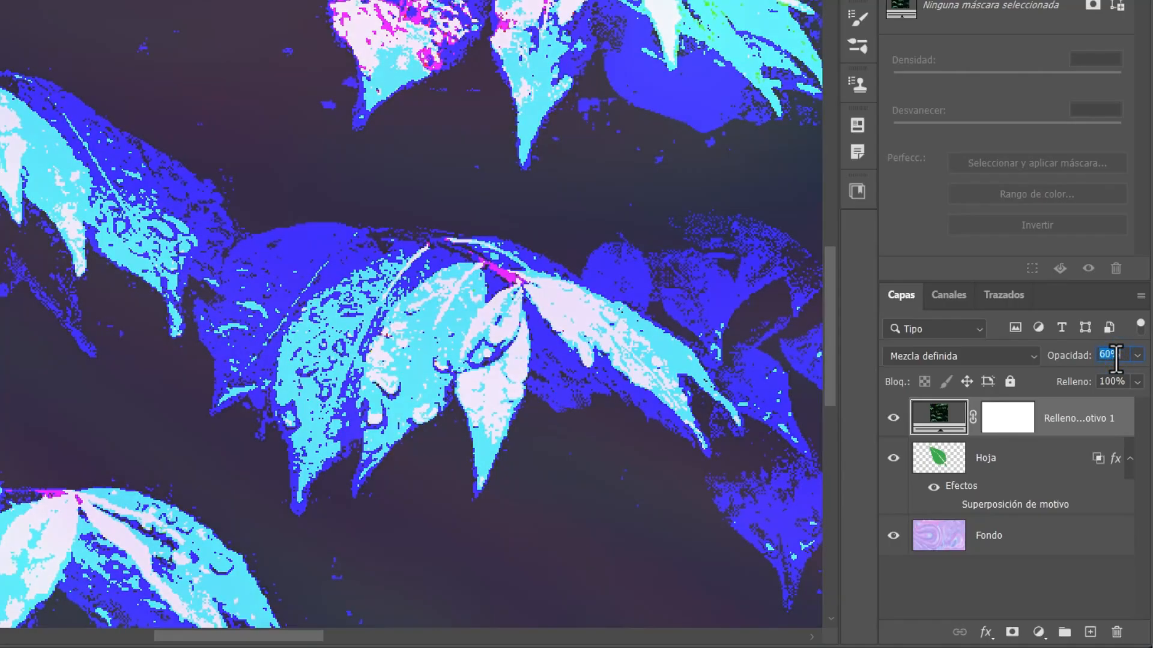
key(shift+Down)
key(shift+Down)
key(shift+Down)
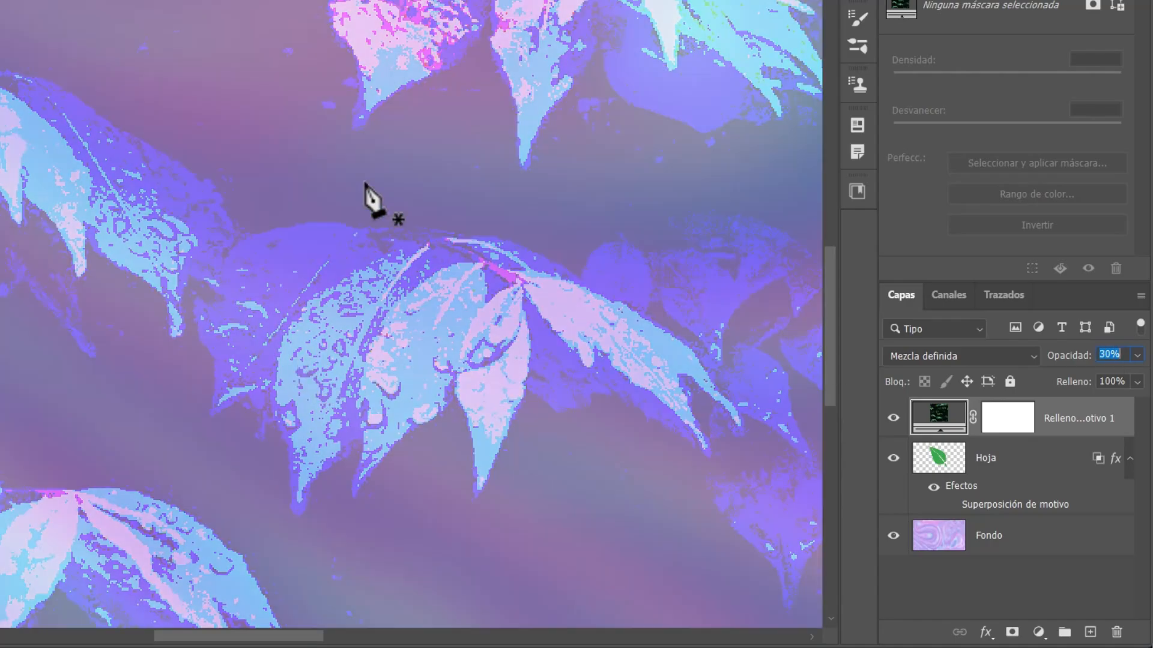
key(shift+Down)
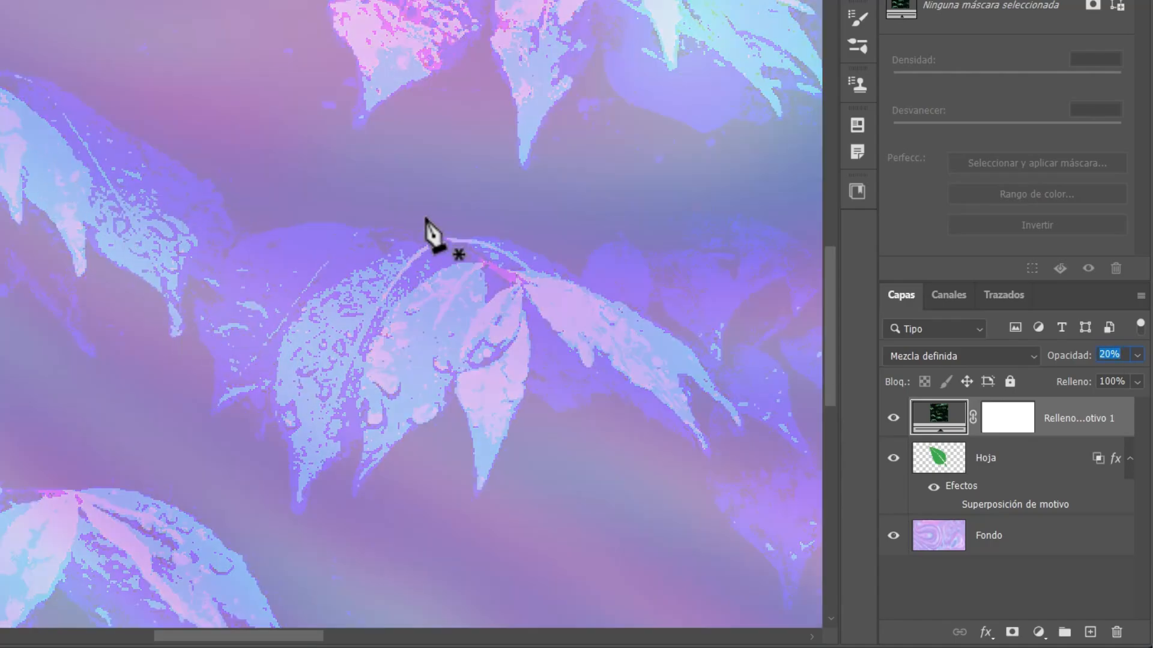
key(shift+Up)
key(shift+Up)
key(shift+Up)
key(shift+Up)
key(shift+Up)
key(shift+Up)
key(shift+Up)
key(shift+Up)
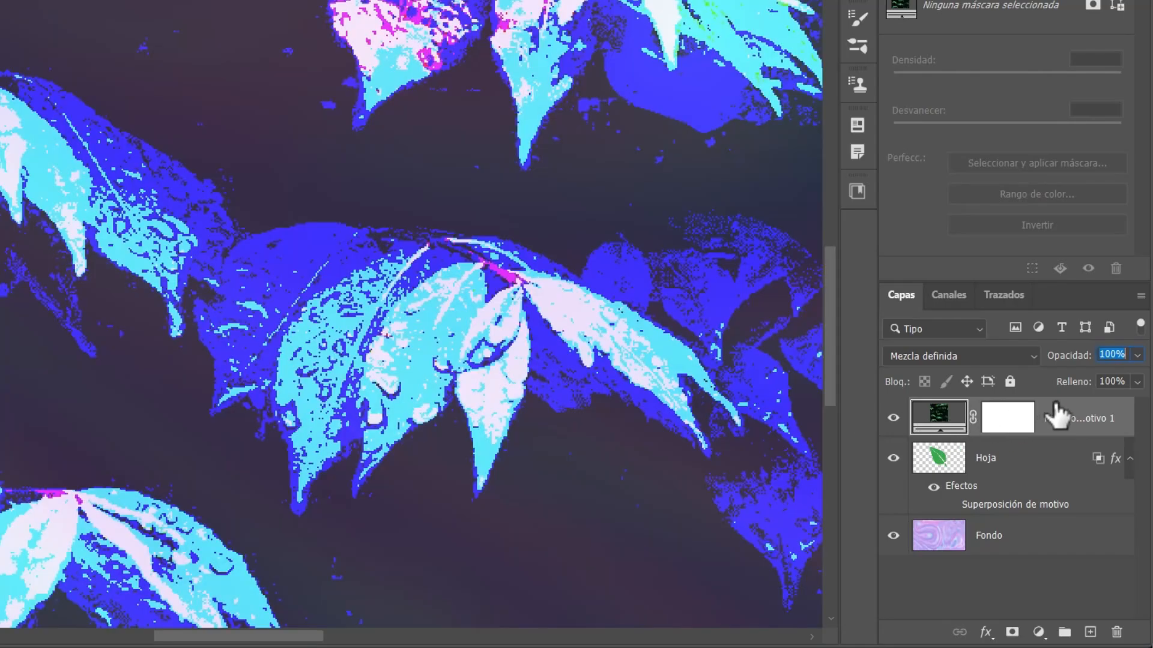
Step: Try the pattern fill layer's Relleno at reduced values such as 90%, 70% and 40%, and restore it to 100%
click(1071, 423)
key(shift+Down)
key(shift+Down)
key(shift+Down)
key(shift+Down)
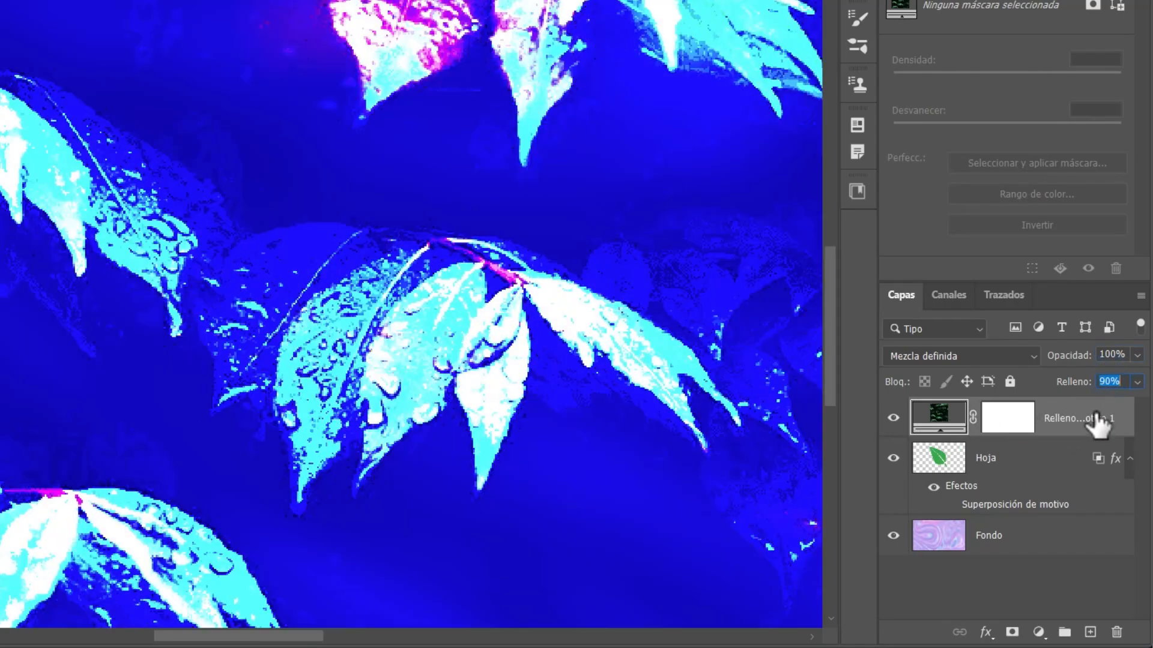
key(shift+Up)
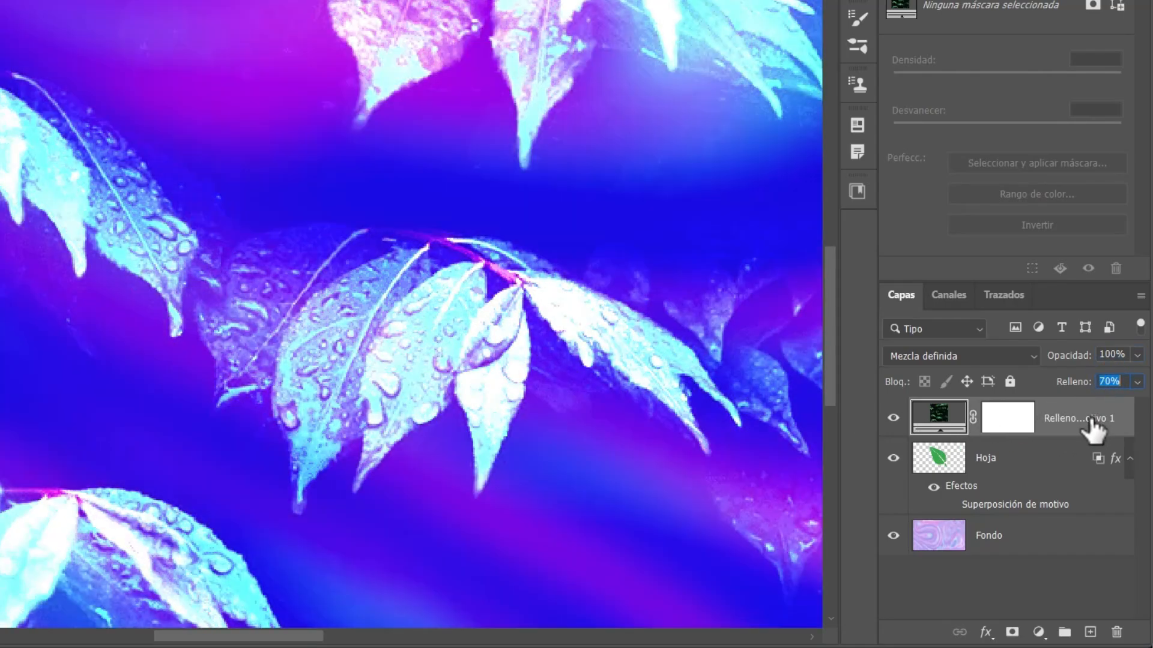
key(shift+Up)
key(shift+Down)
key(shift+Down)
key(shift+Down)
key(shift+Down)
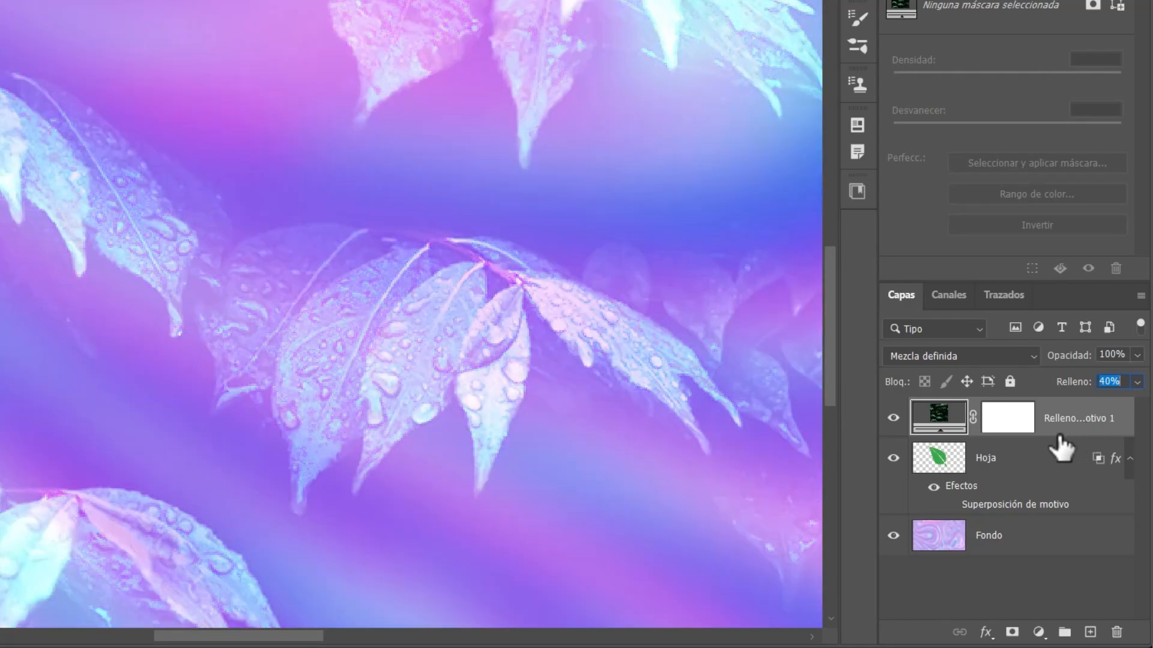
key(shift+Up)
key(shift+Up)
key(shift+Up)
key(shift+Up)
key(shift+Up)
key(shift+Up)
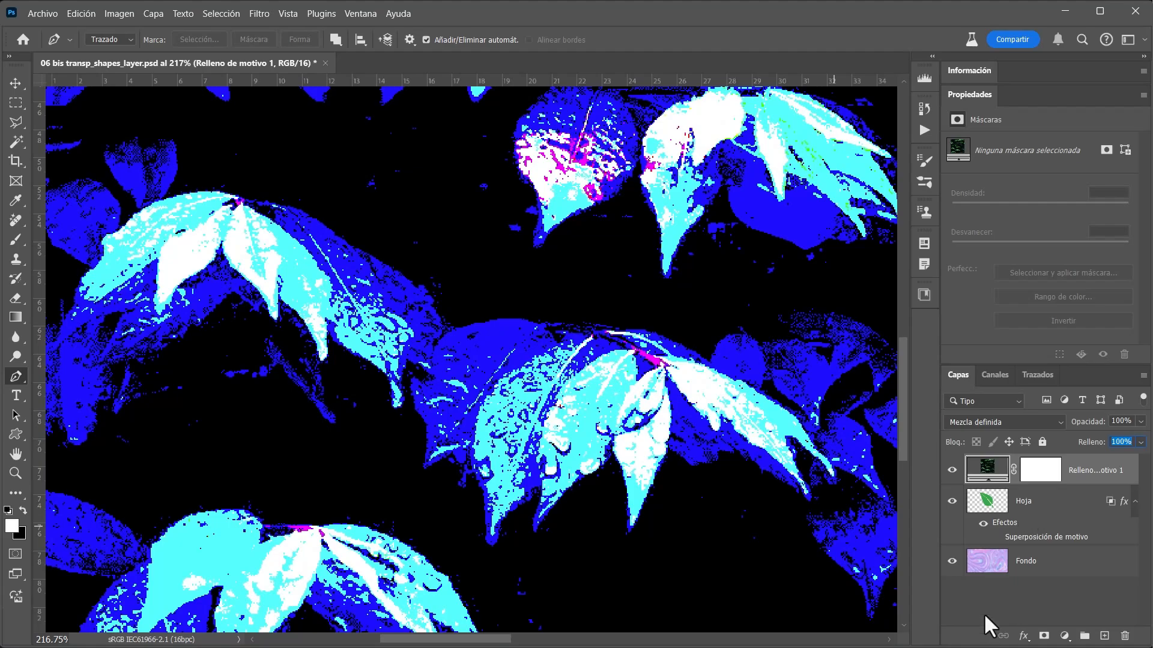
Step: Delete the pattern fill layer
key(ctrl+0)
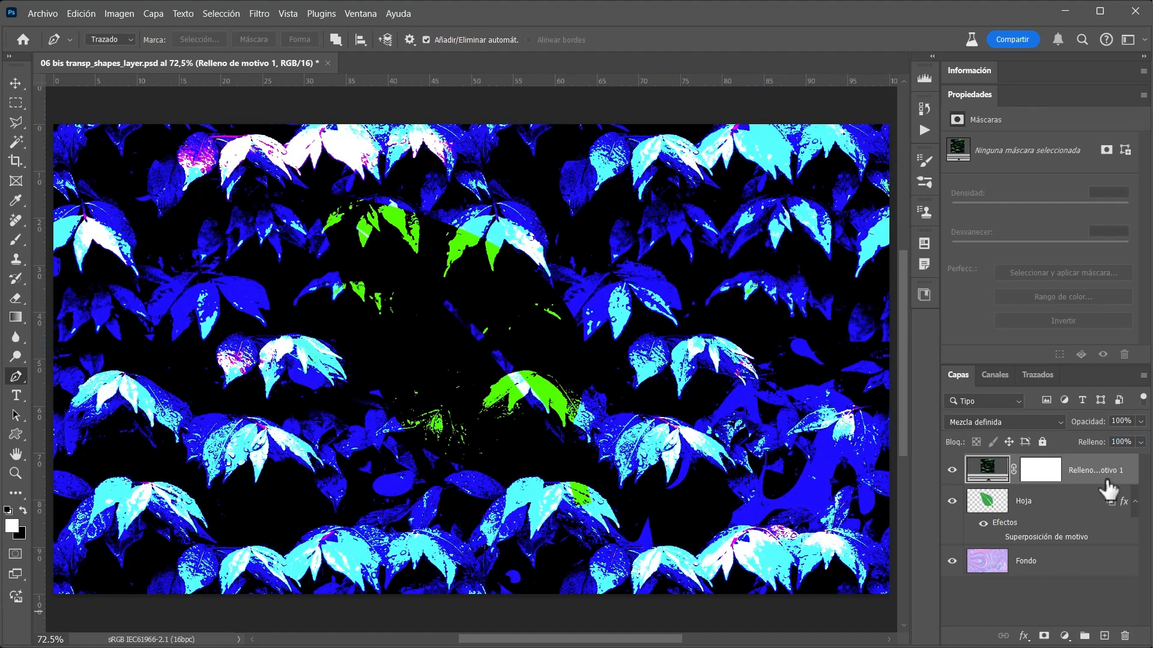
drag(1076, 487, 1124, 635)
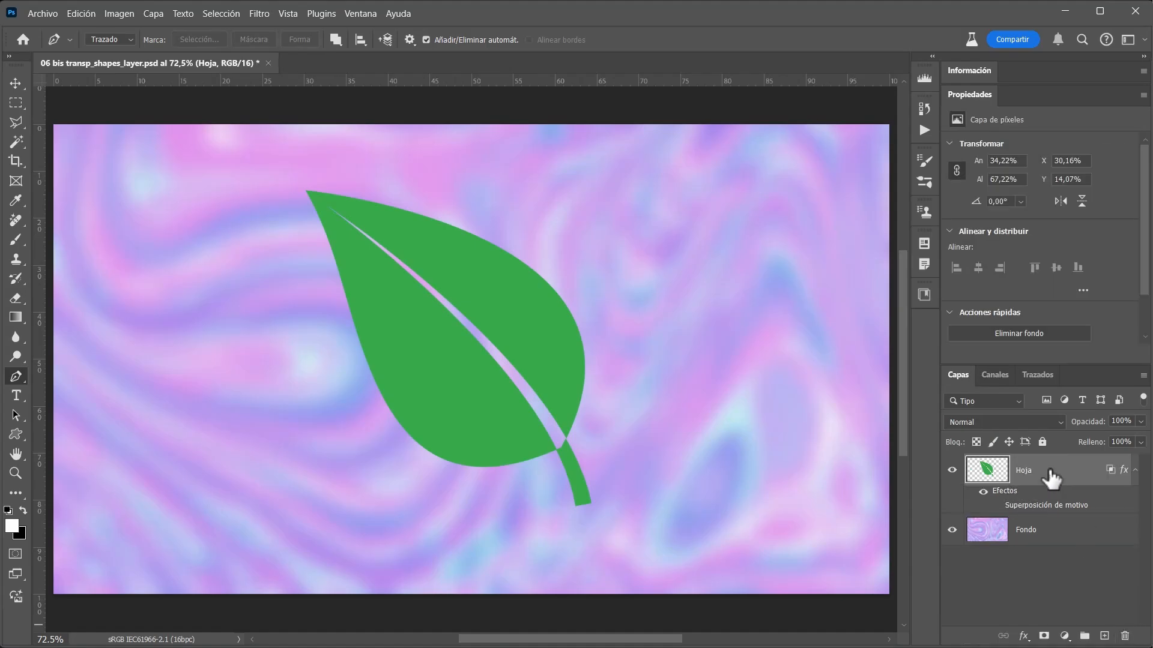
Step: Re-enable the Hoja layer's pattern overlay and test its opacity, ending at 100%
double_click(1058, 474)
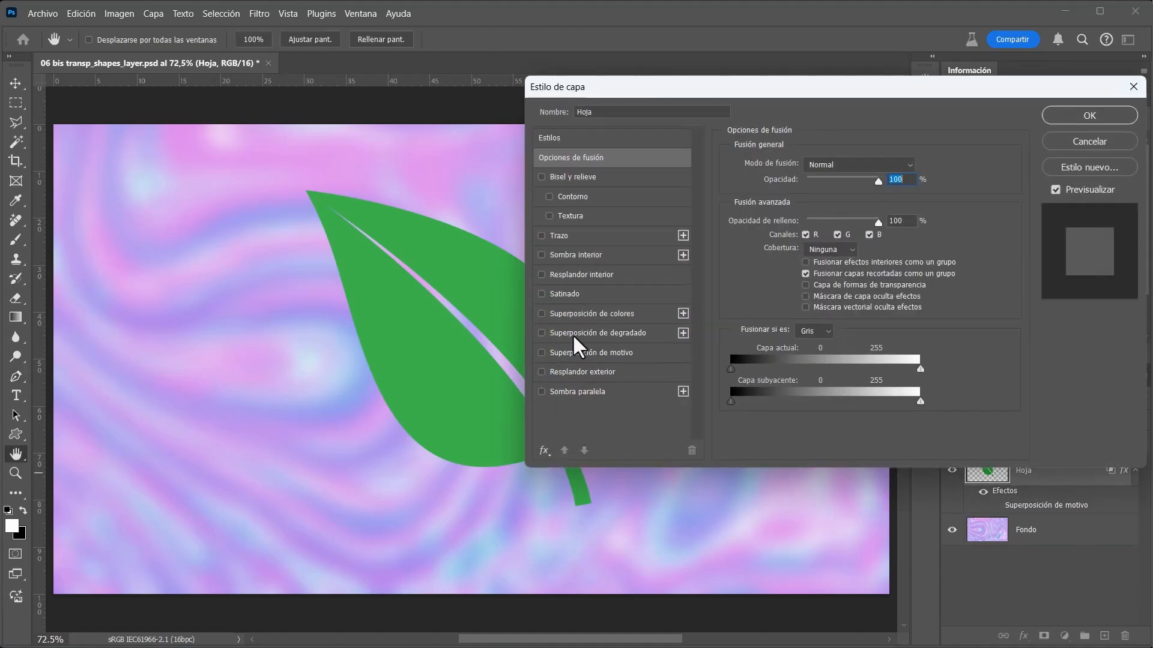
click(567, 355)
drag(780, 105, 758, 380)
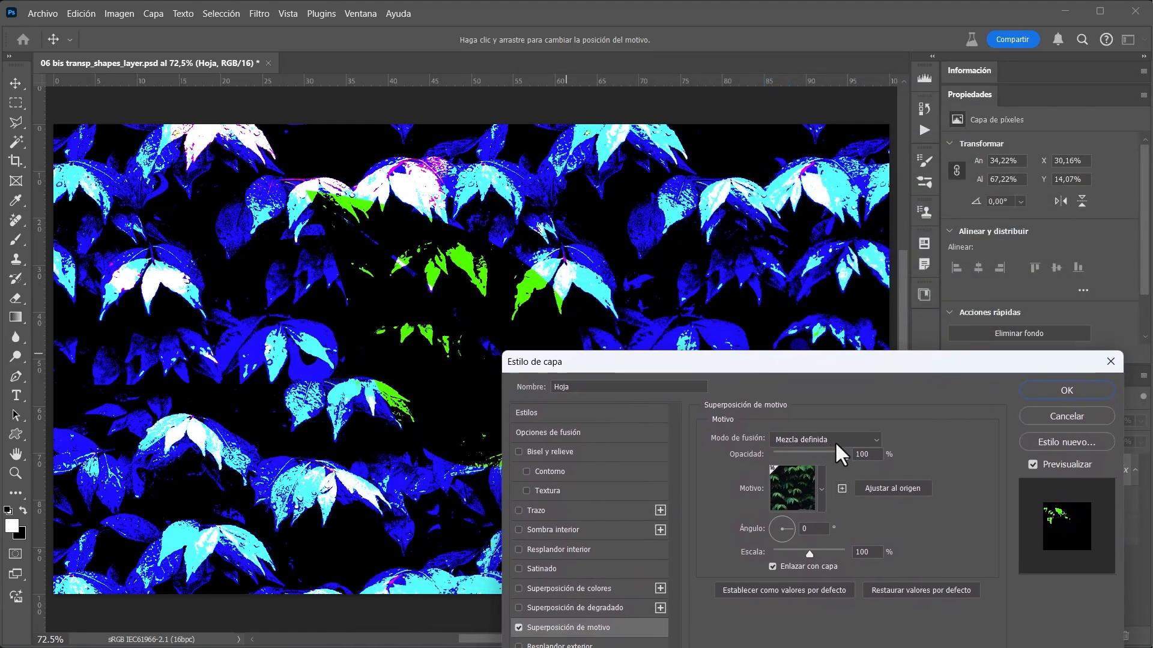
scroll(198, 471, up, 5)
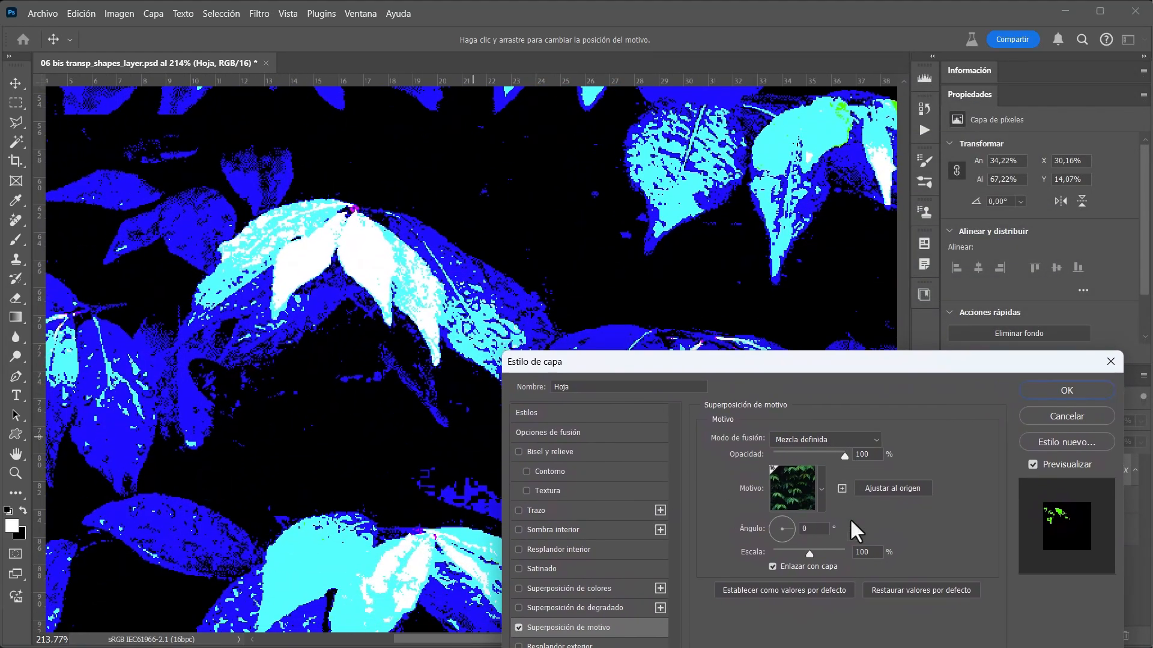
drag(843, 455, 960, 455)
click(1050, 389)
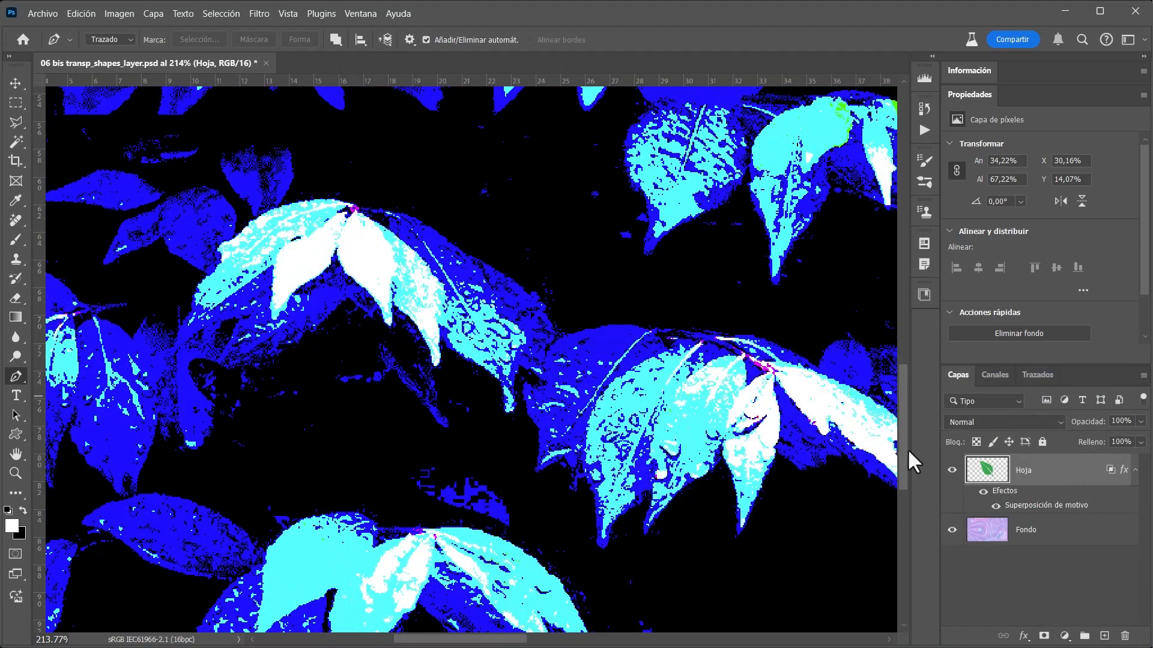
Step: Enable Capa de formas de transparencia in Hoja's blending options to compare the overlay's extent, and disable it again
key(ctrl+0)
drag(669, 365, 644, 393)
double_click(1067, 475)
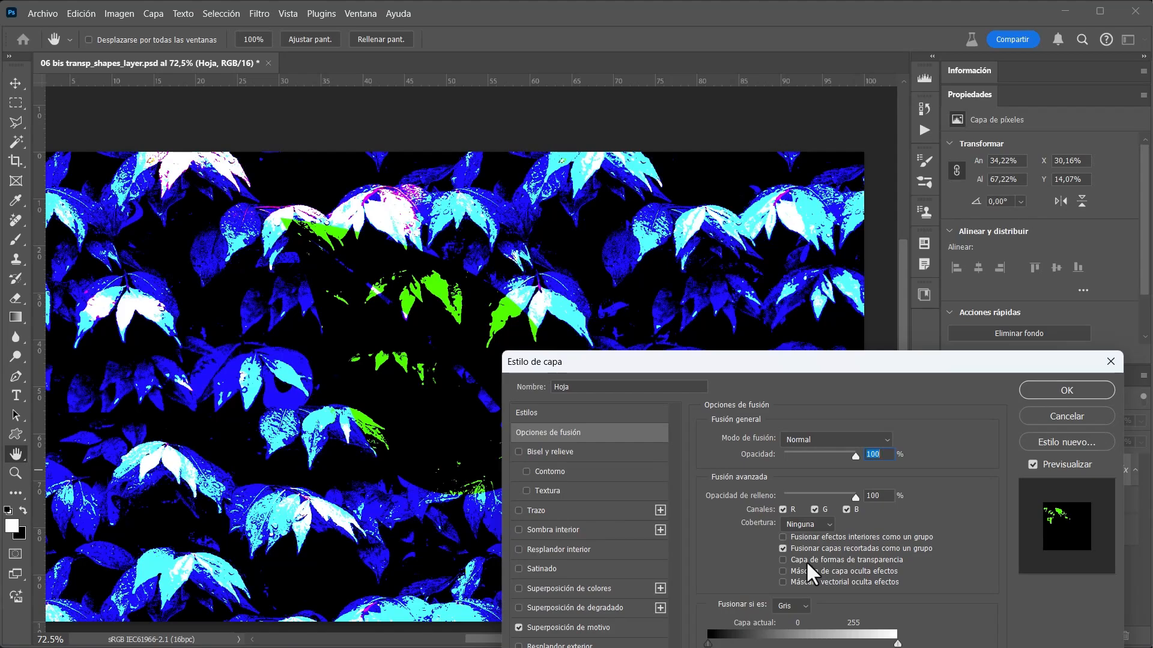
drag(802, 365, 870, 226)
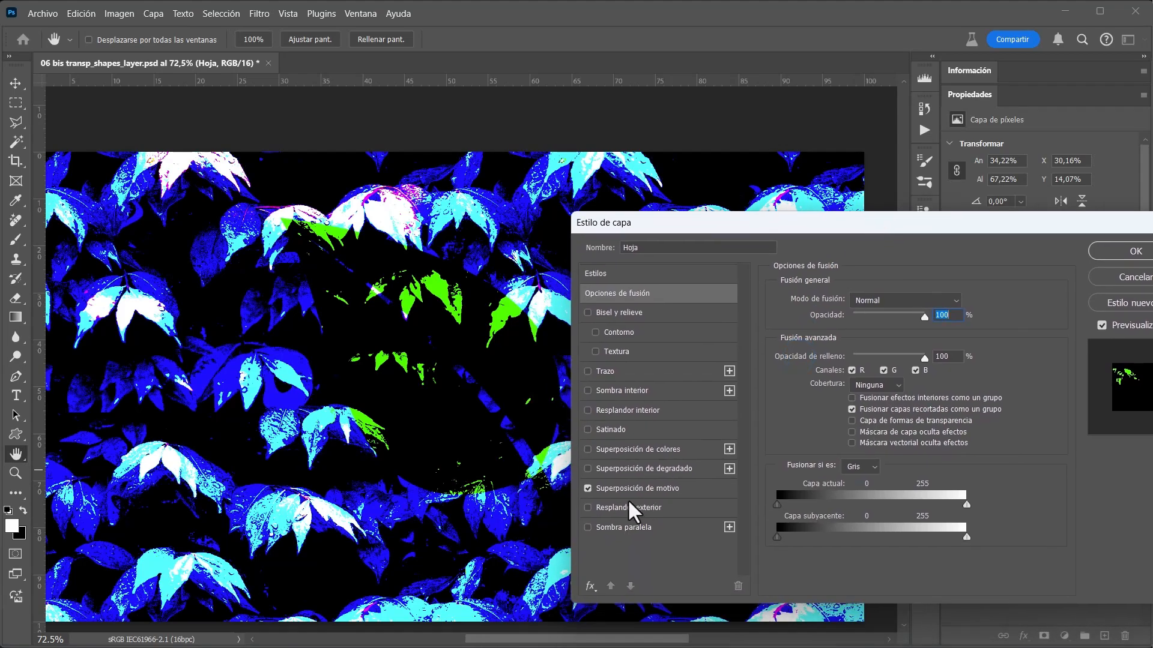
click(852, 420)
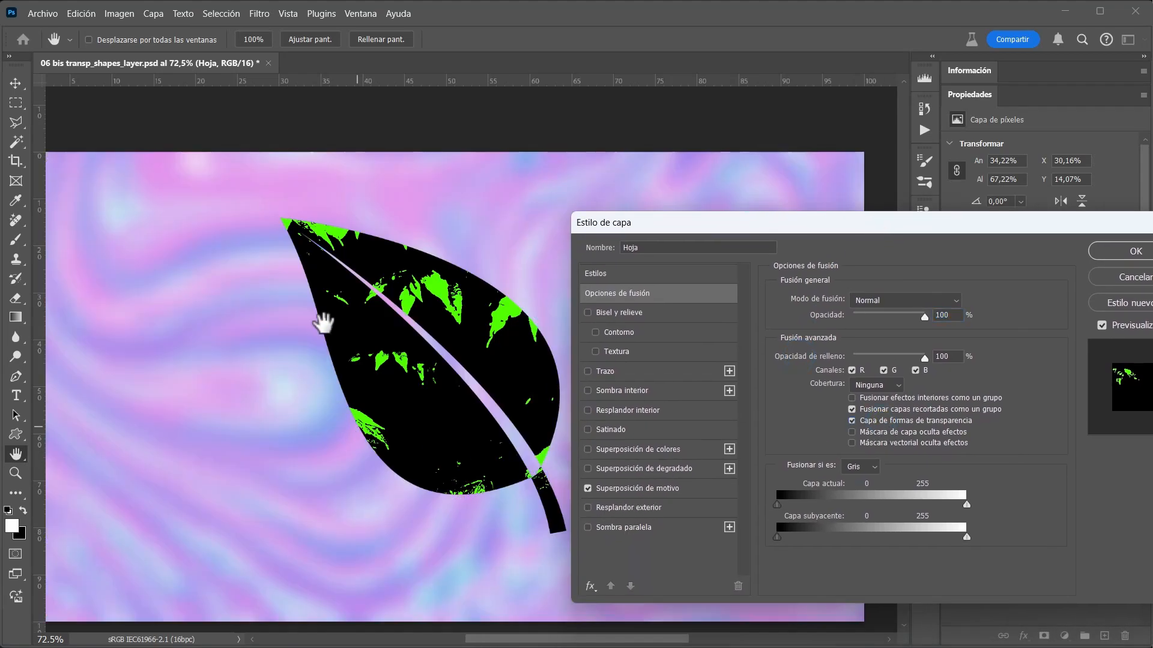
drag(731, 224, 765, 619)
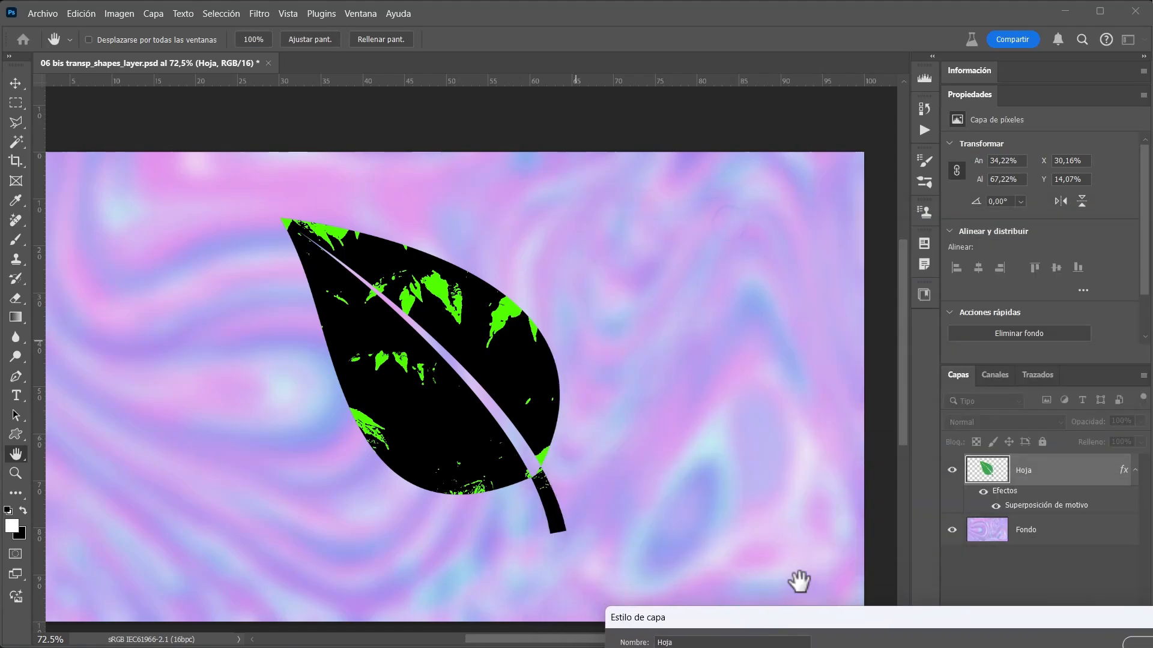
drag(895, 626, 828, 276)
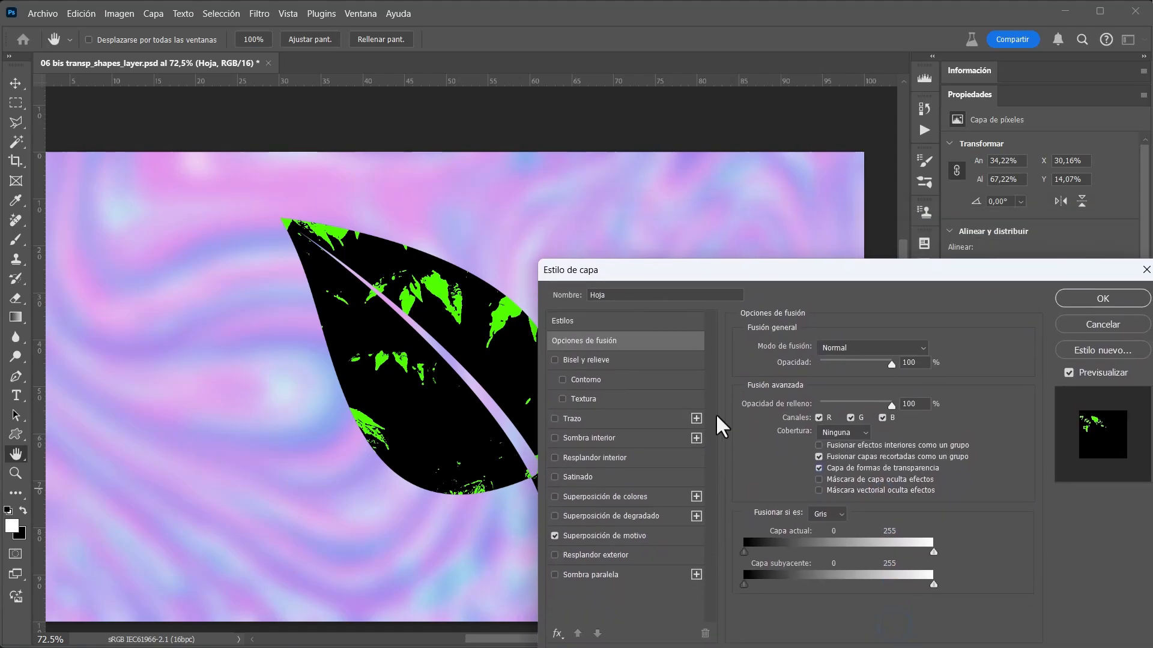
click(819, 466)
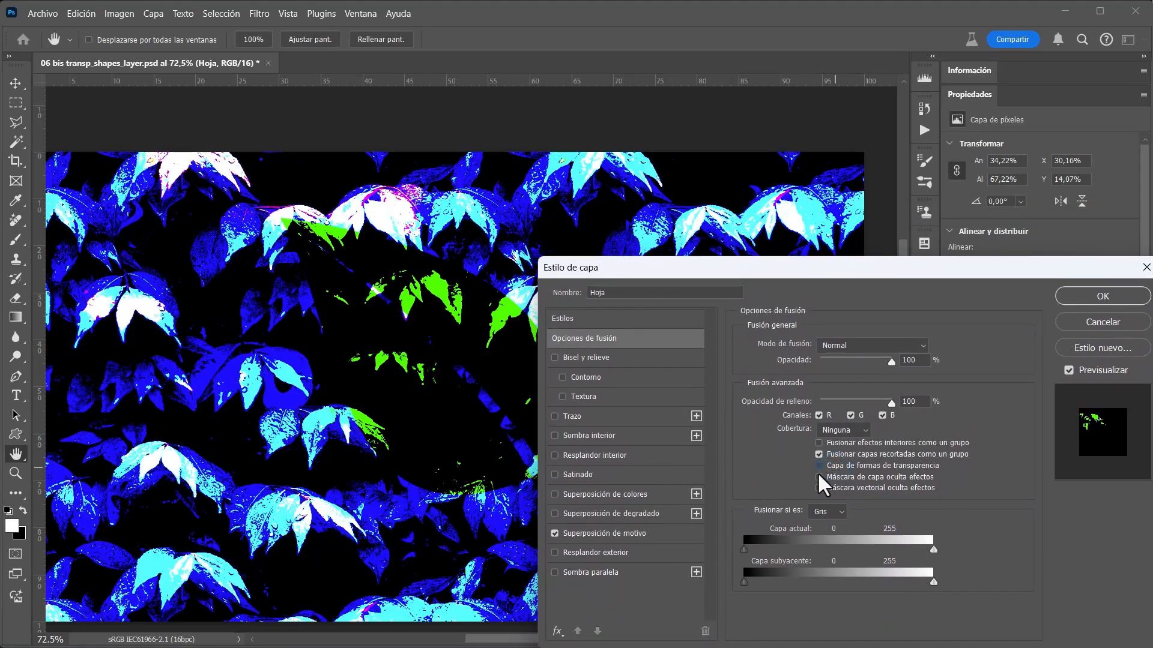
click(1060, 298)
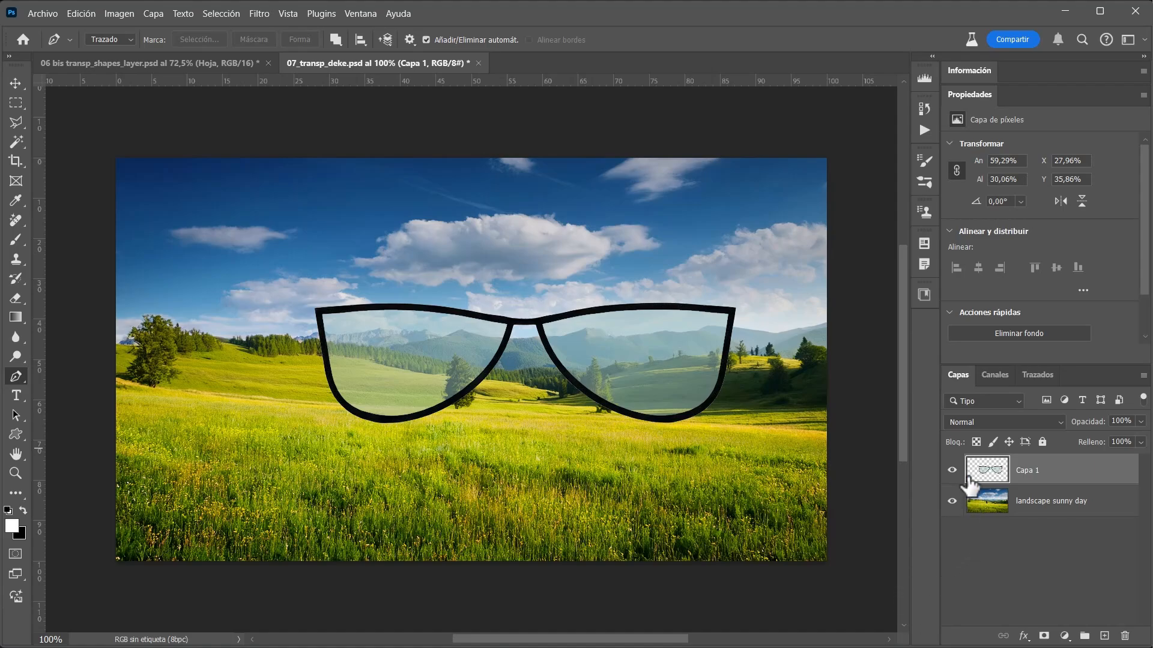
Step: Show only the glasses layer Capa 1 in 07_transp_deke.psd by hiding the landscape layer
alt+click(952, 471)
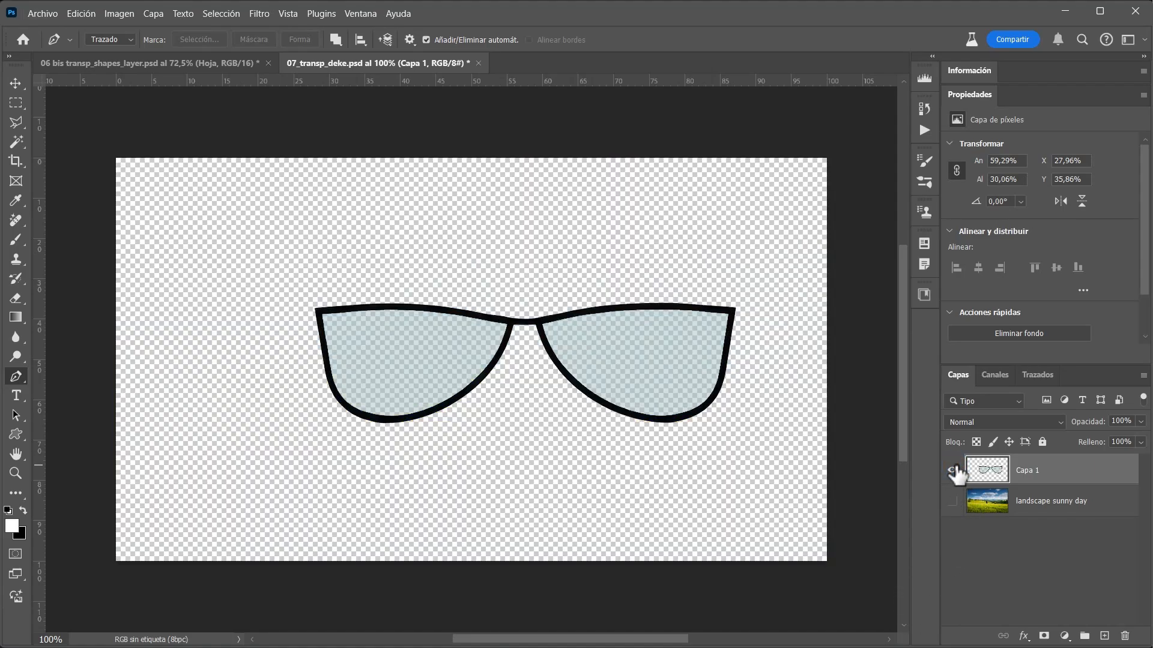
Step: Compare the glasses with and without the landscape sunny day layer, leave it hidden, and examine the lenses up close
alt+click(952, 470)
alt+click(952, 502)
alt+click(952, 502)
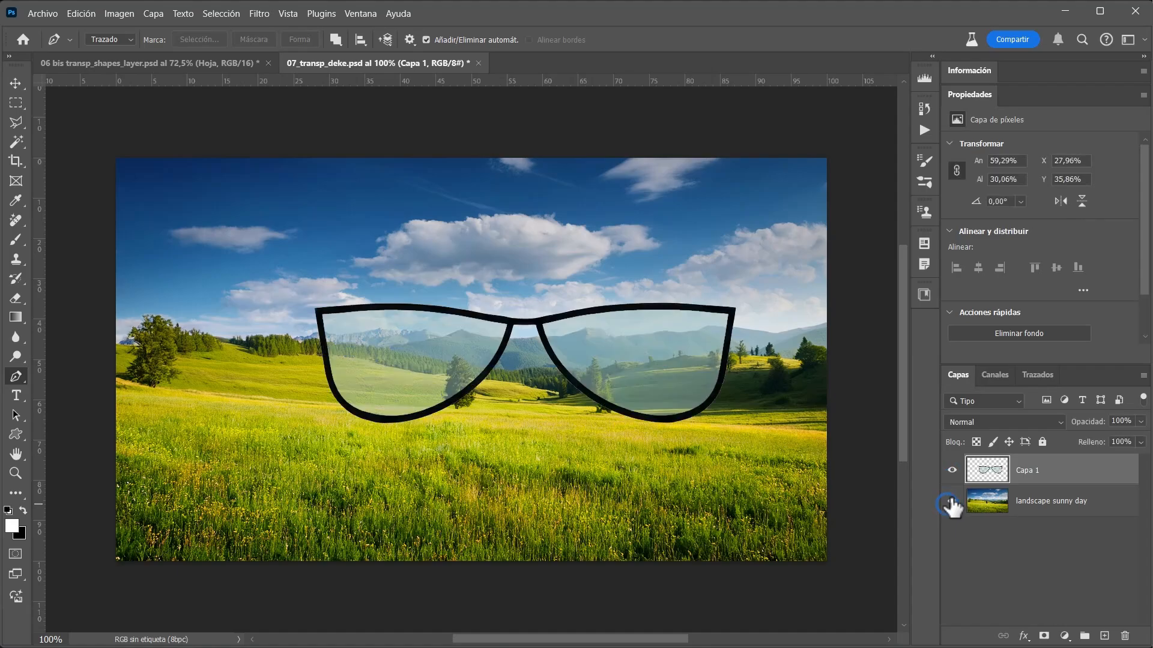
click(952, 501)
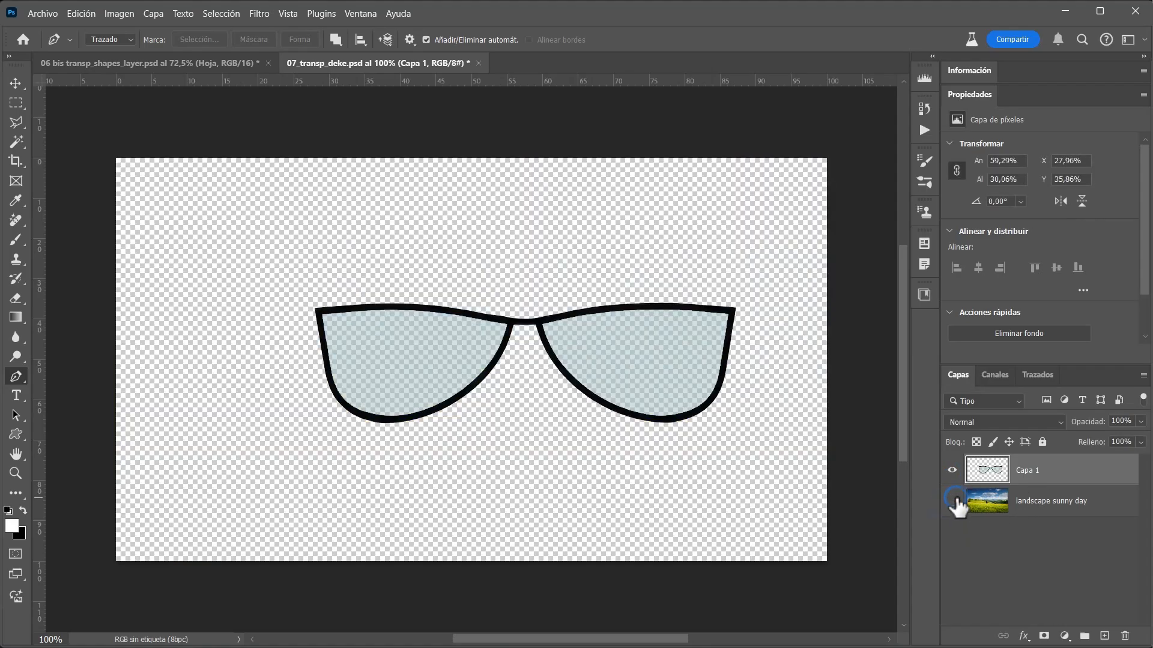
drag(442, 392, 498, 402)
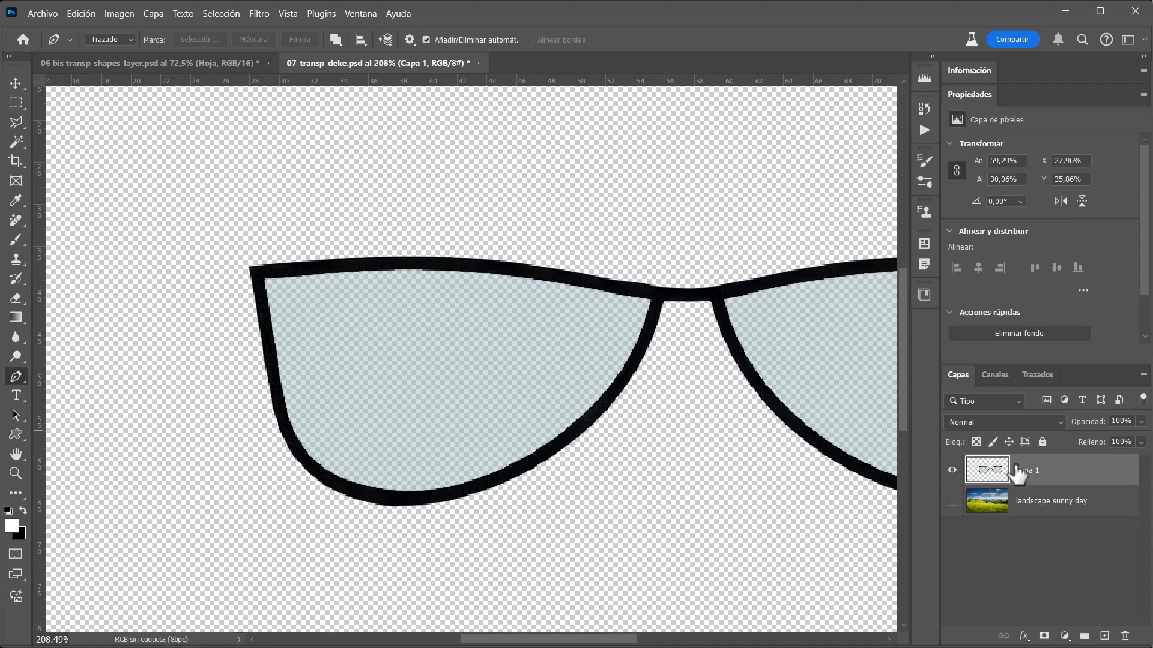
Step: Show the landscape layer and move the glasses up and left over it to X 21,45% and Y 26,19%
click(952, 471)
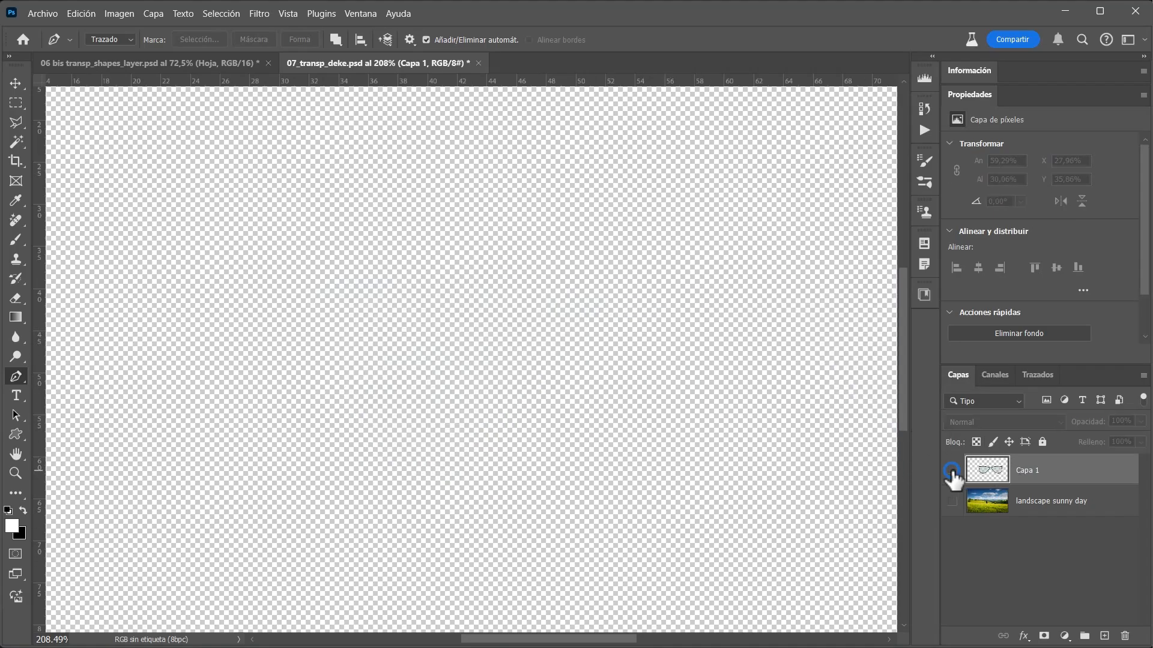
click(952, 470)
click(952, 500)
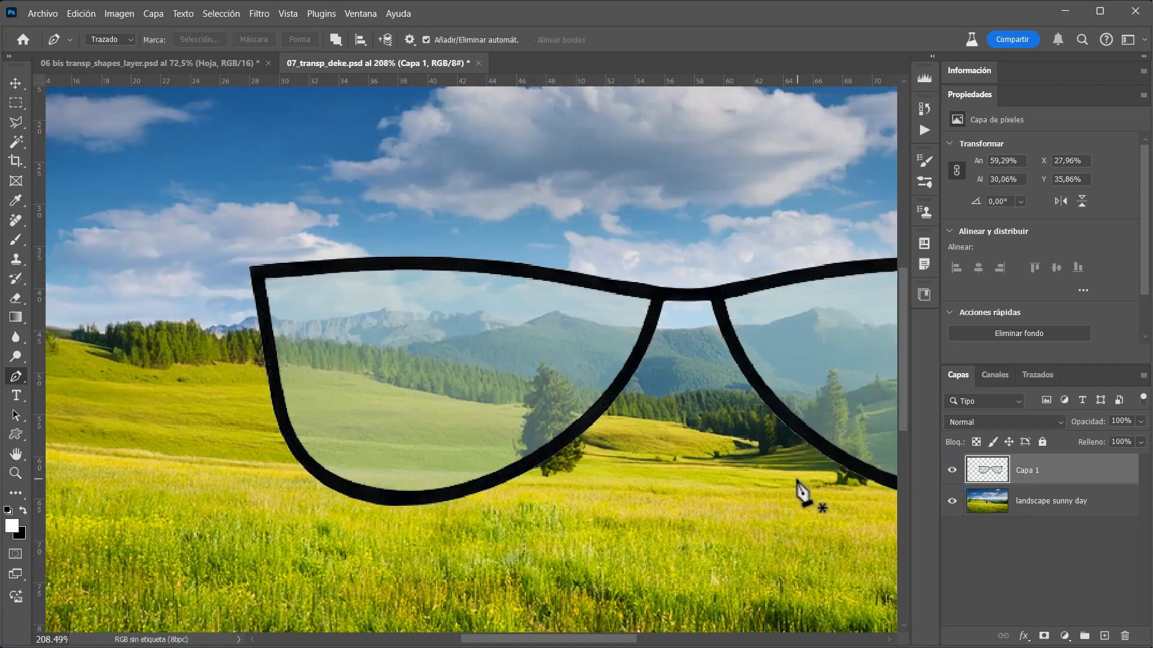
key(v)
drag(555, 378, 441, 315)
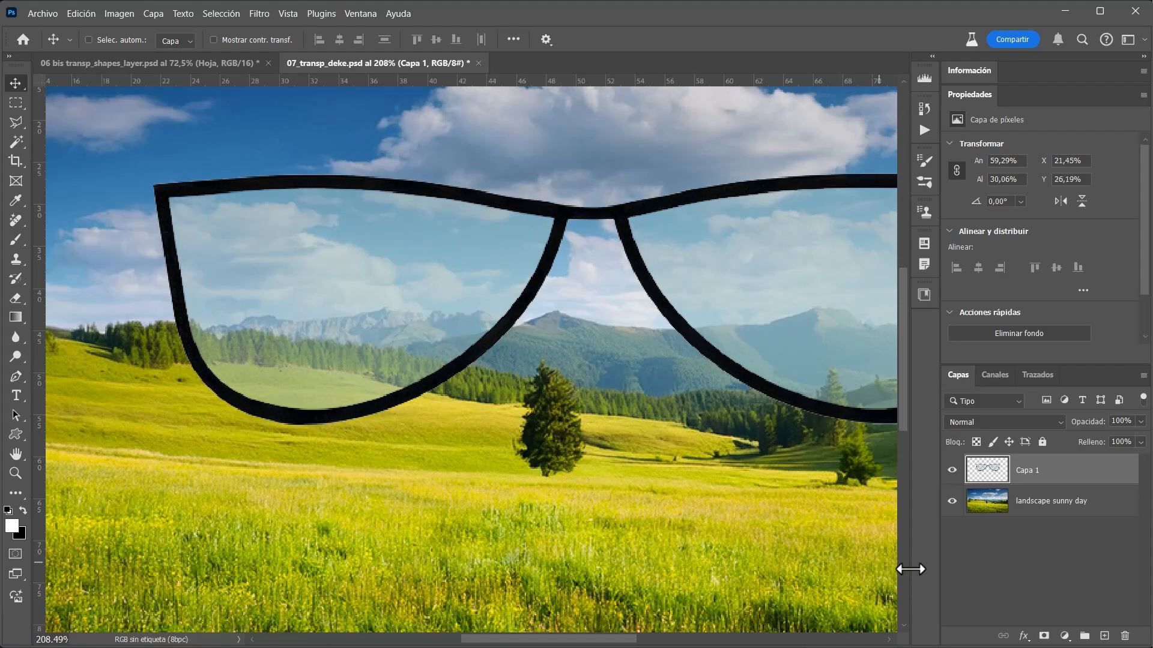
Step: Hide the landscape layer and paint a white dab below the glasses' bridge with a 125 px hard brush at 100% opacity
click(952, 500)
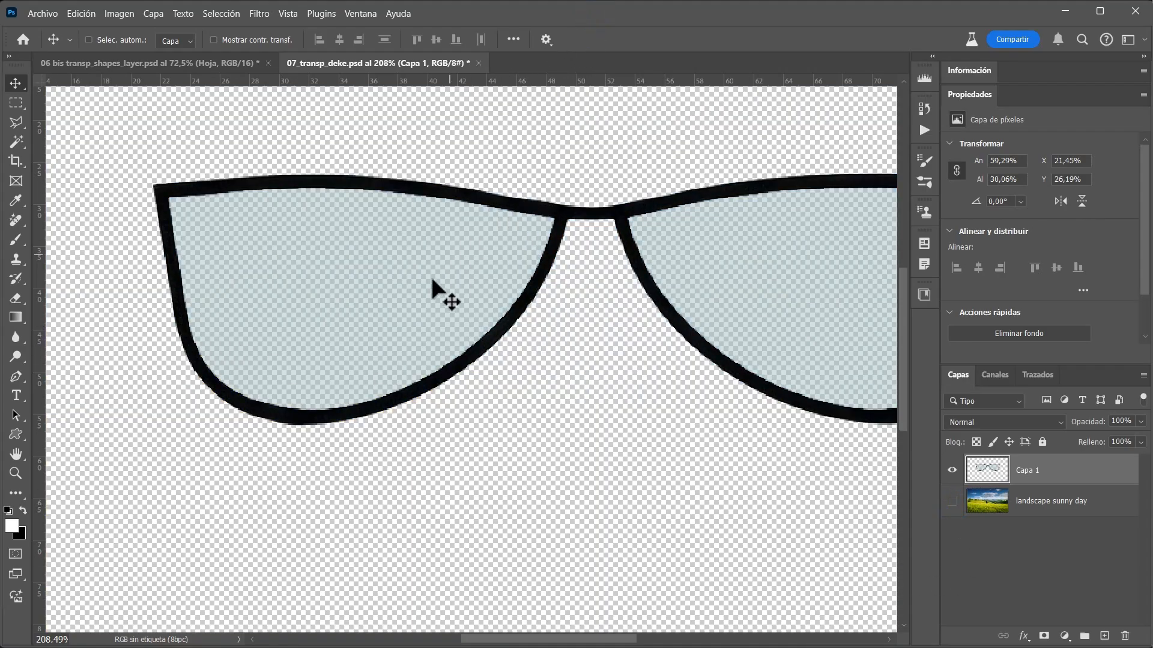
key(b)
alt+right_click(714, 451)
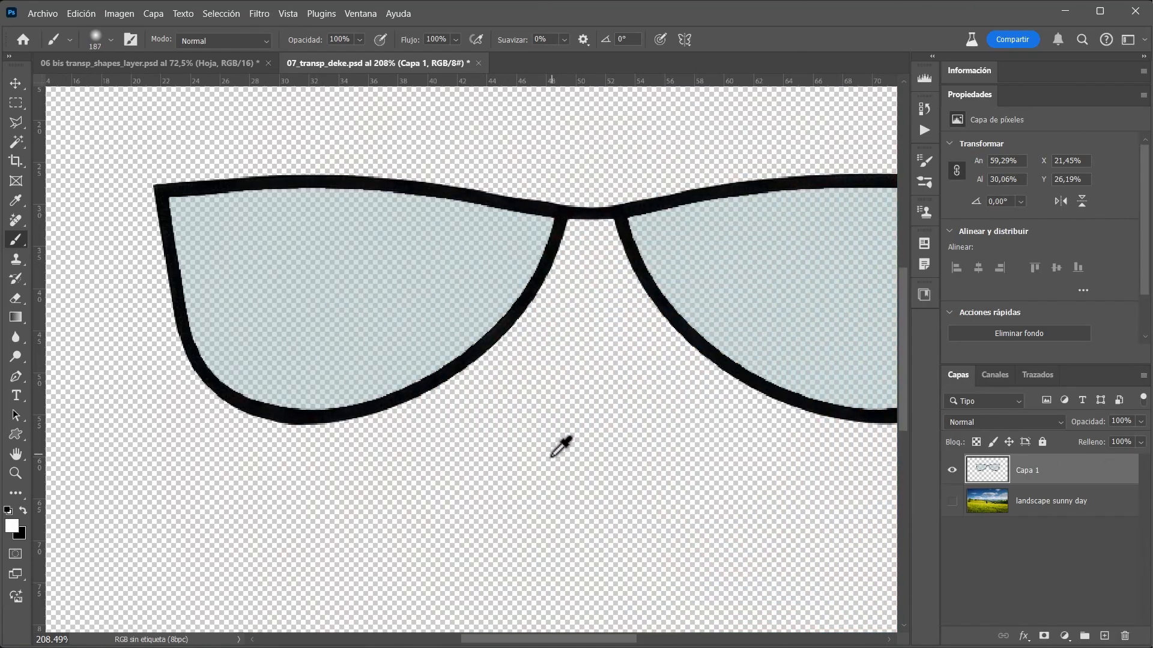
alt+right_click(535, 447)
alt+right_click(636, 462)
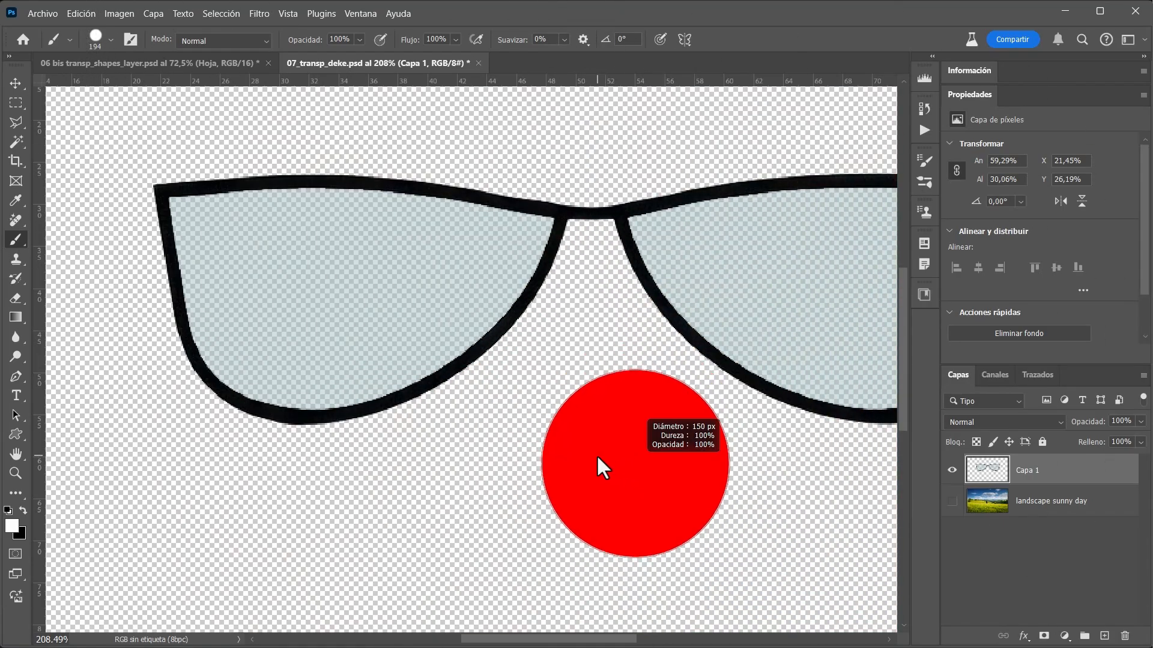
click(577, 455)
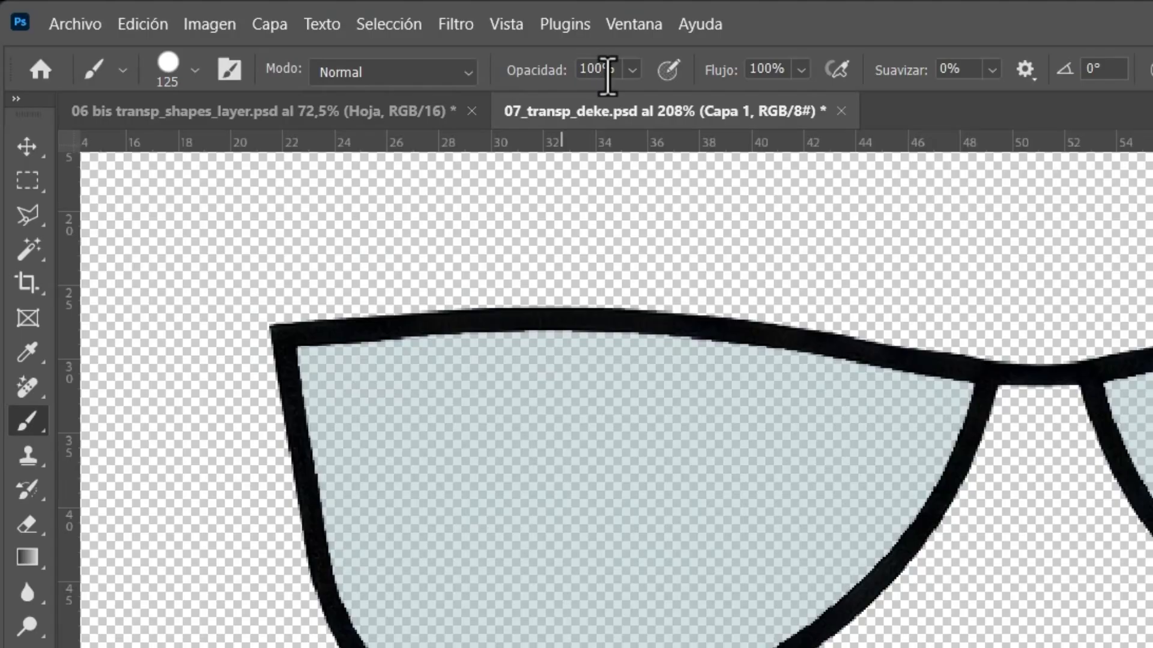
Step: Paint a second white dab at 50% brush opacity beside the first, and undo both dabs
key(5)
click(424, 492)
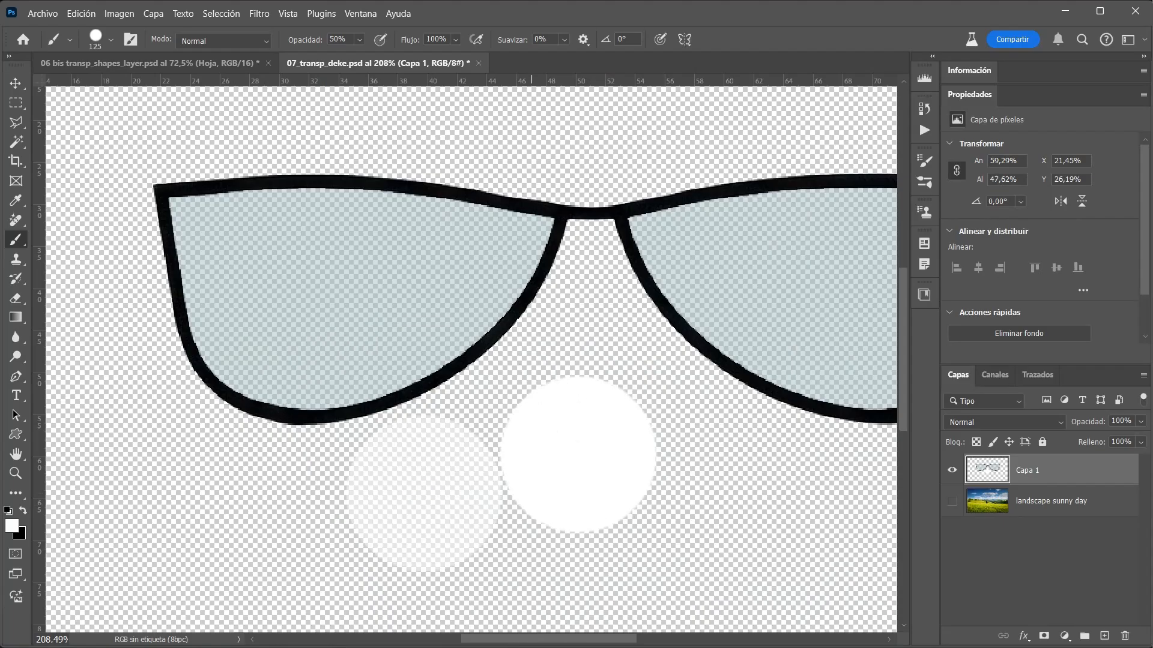
mouse_move(475, 548)
mouse_down()
mouse_move(533, 576)
mouse_move(481, 582)
mouse_move(554, 584)
mouse_up()
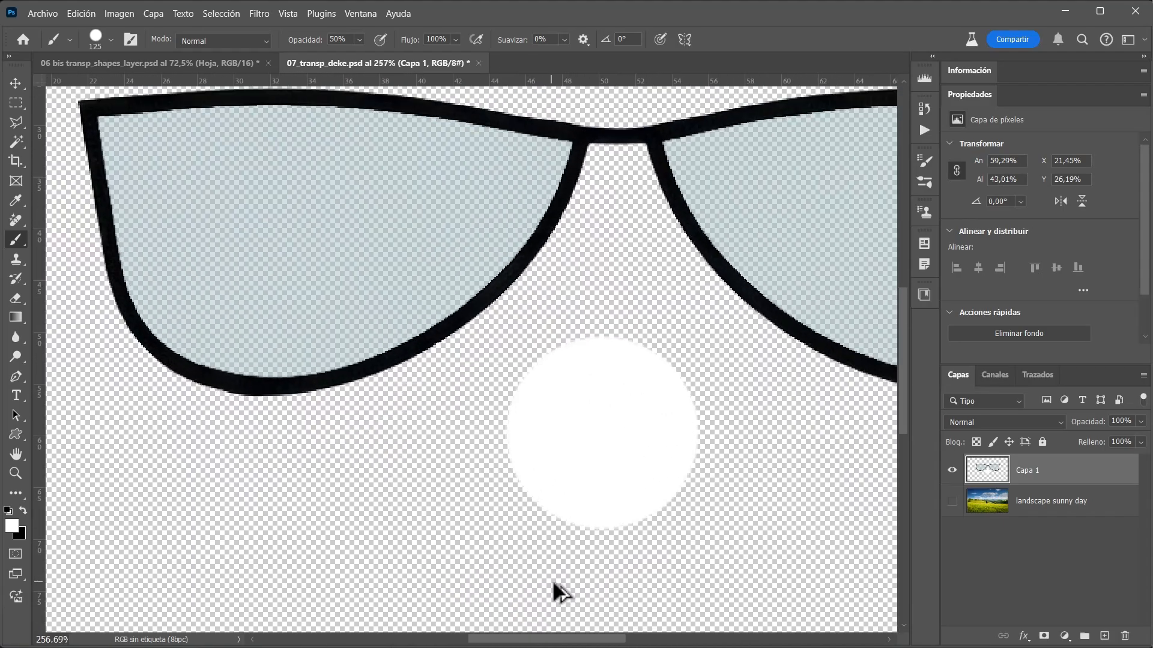
key(ctrl+z)
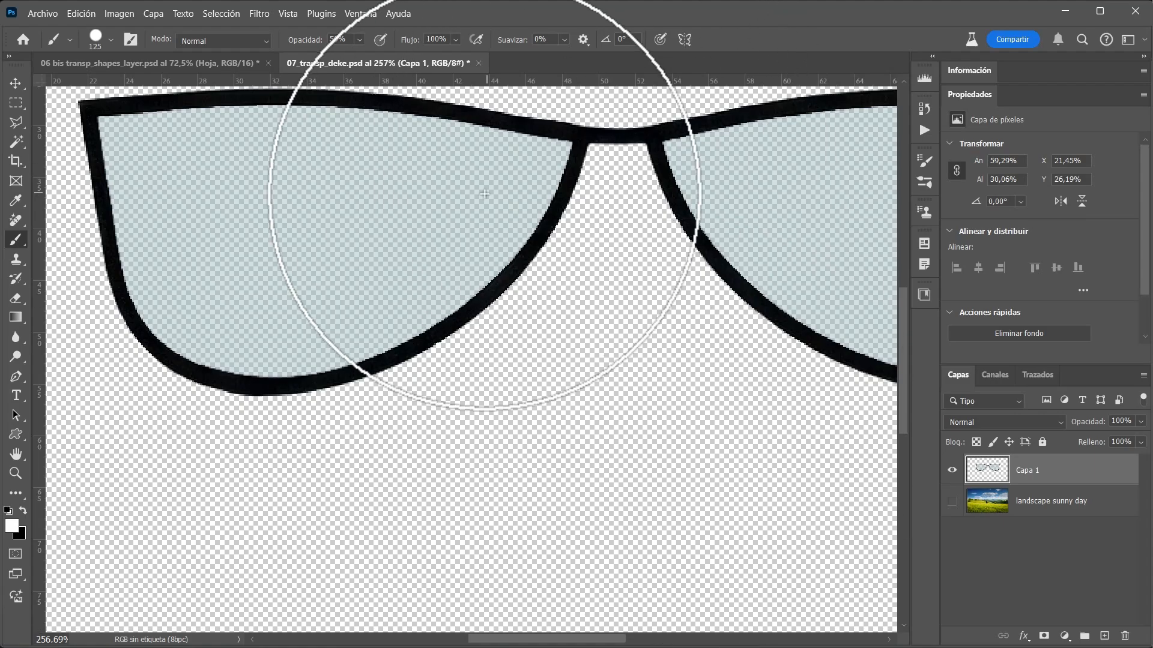
drag(481, 227, 439, 301)
drag(559, 349, 561, 381)
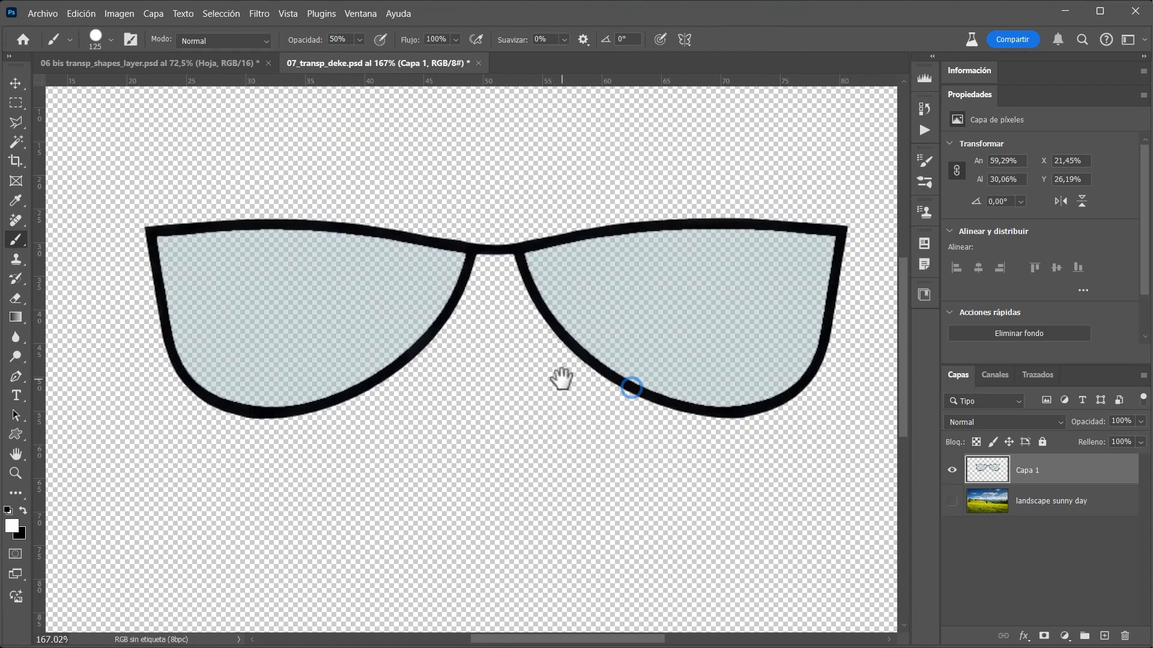
Step: Show the landscape layer and add a white exterior Trazo effect to Capa 1, switching it off and on to compare the lenses
click(952, 502)
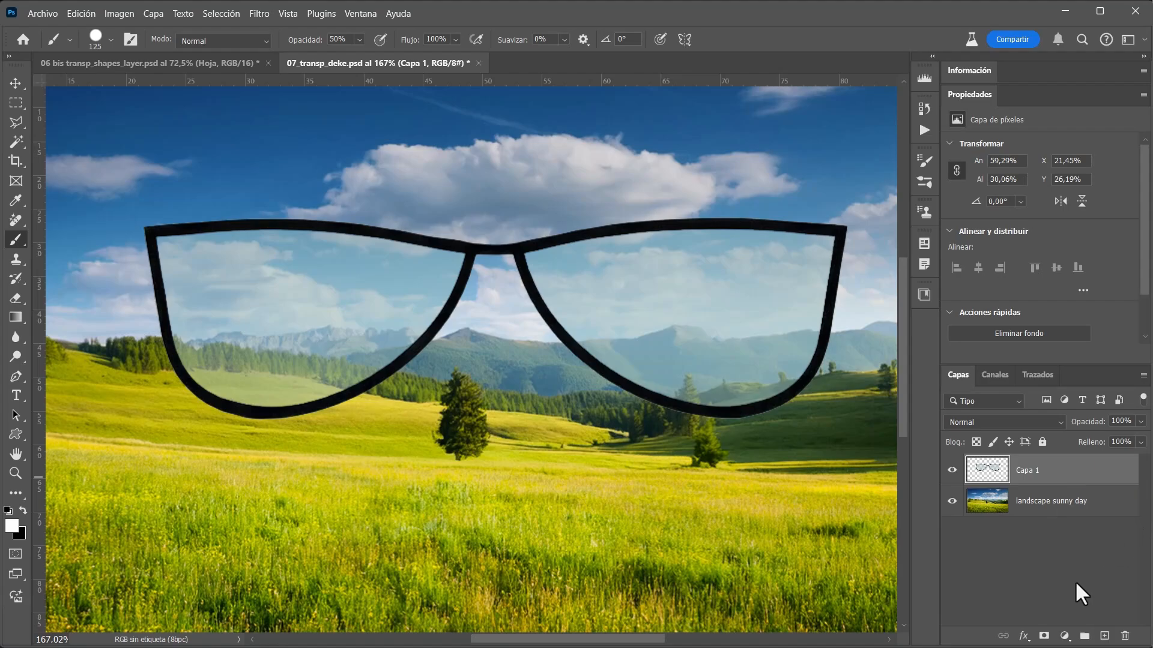
double_click(1078, 472)
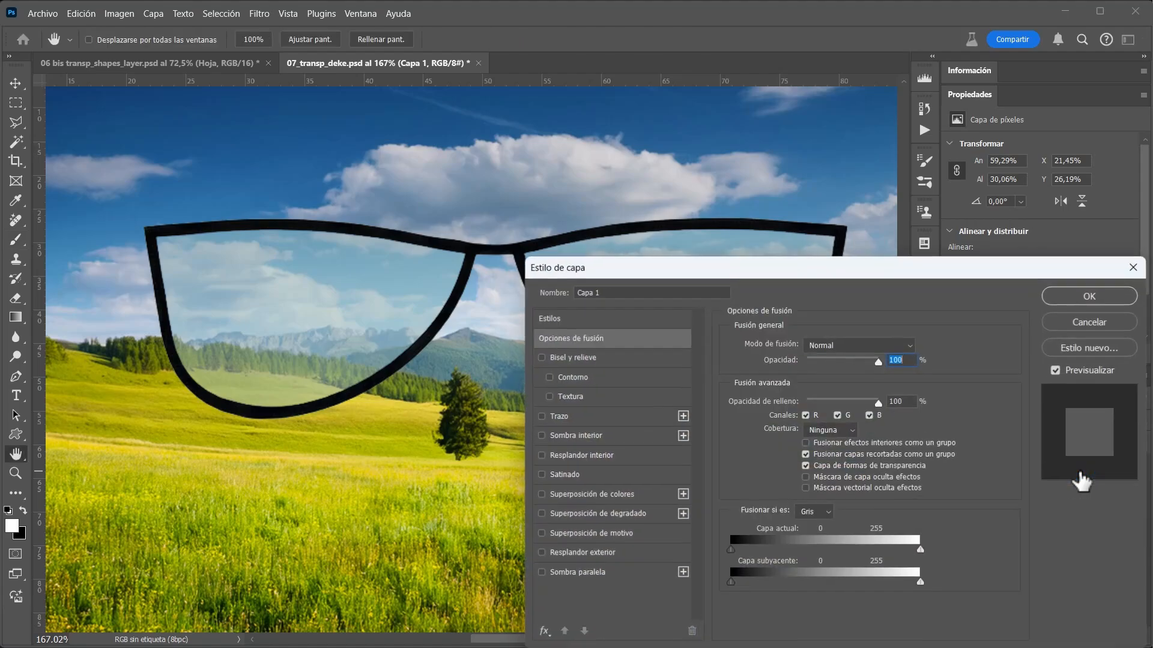
click(561, 417)
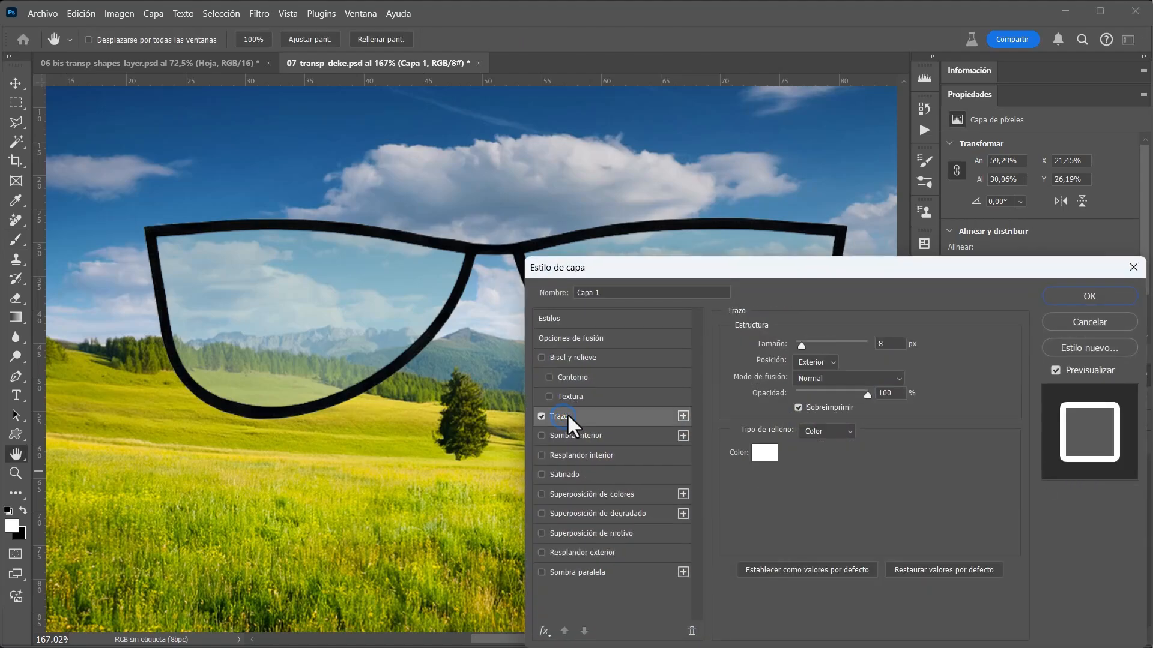
mouse_move(628, 270)
mouse_down()
mouse_move(695, 219)
mouse_move(675, 149)
mouse_up()
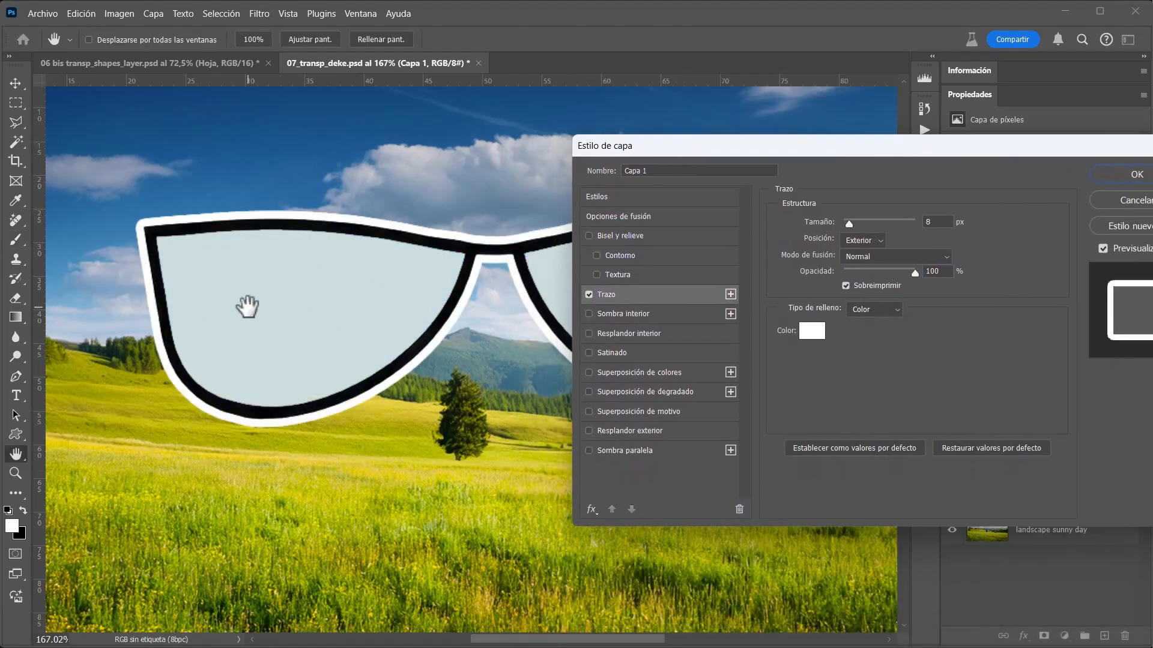
click(589, 295)
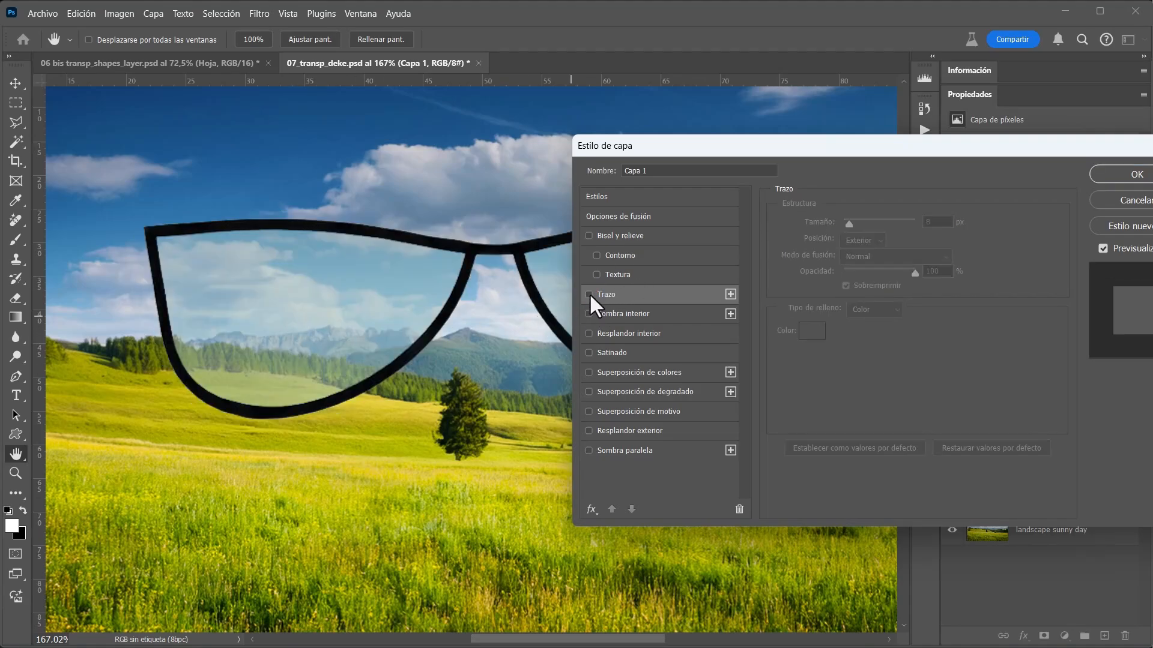
click(589, 294)
click(589, 295)
click(589, 295)
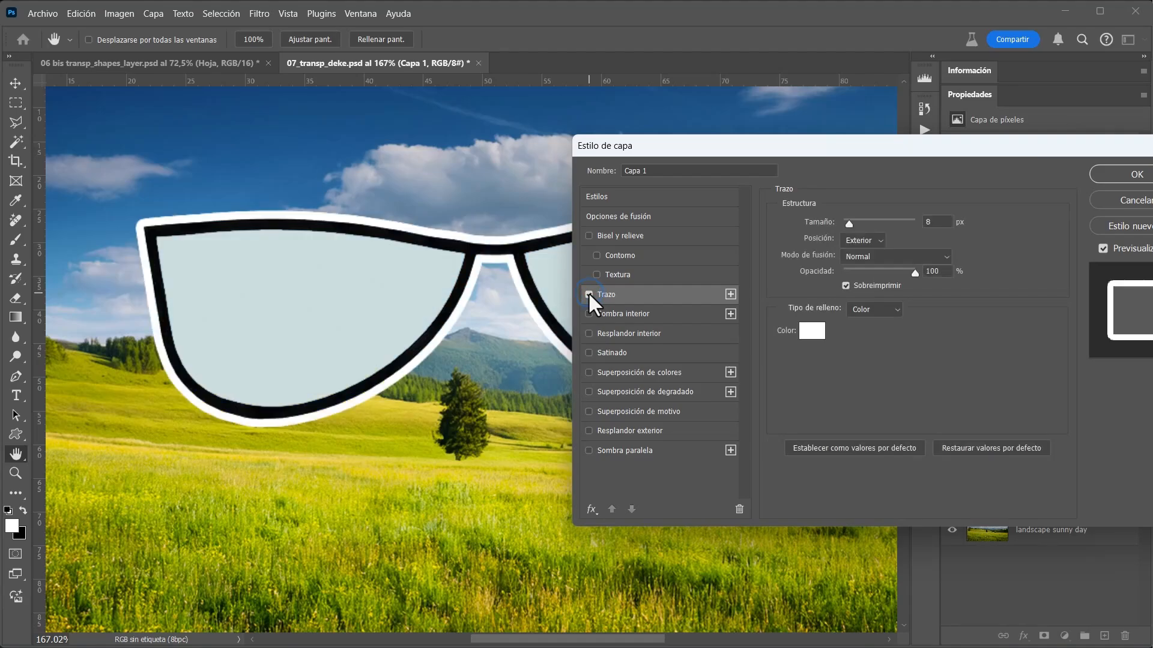
Step: Change the colour of Capa 1's Trazo effect from white to a bright magenta
click(811, 336)
text(ff0000)
click(700, 217)
click(660, 293)
click(810, 331)
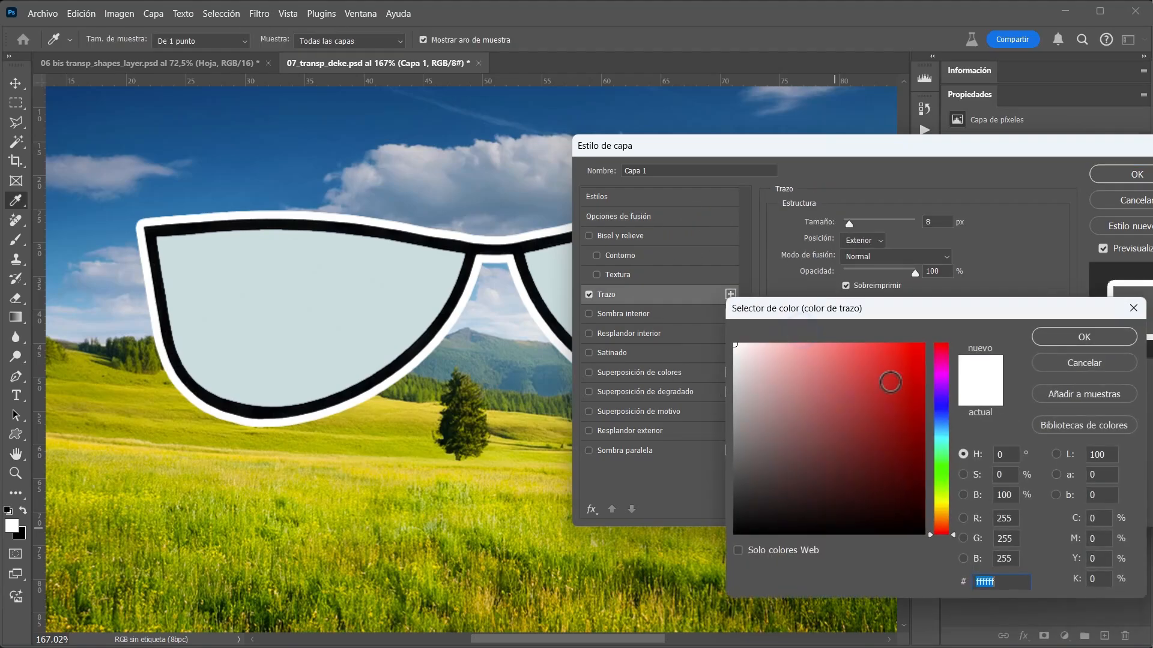
mouse_move(958, 452)
mouse_down()
mouse_move(934, 442)
mouse_move(934, 363)
mouse_up()
click(908, 399)
click(902, 359)
click(1084, 337)
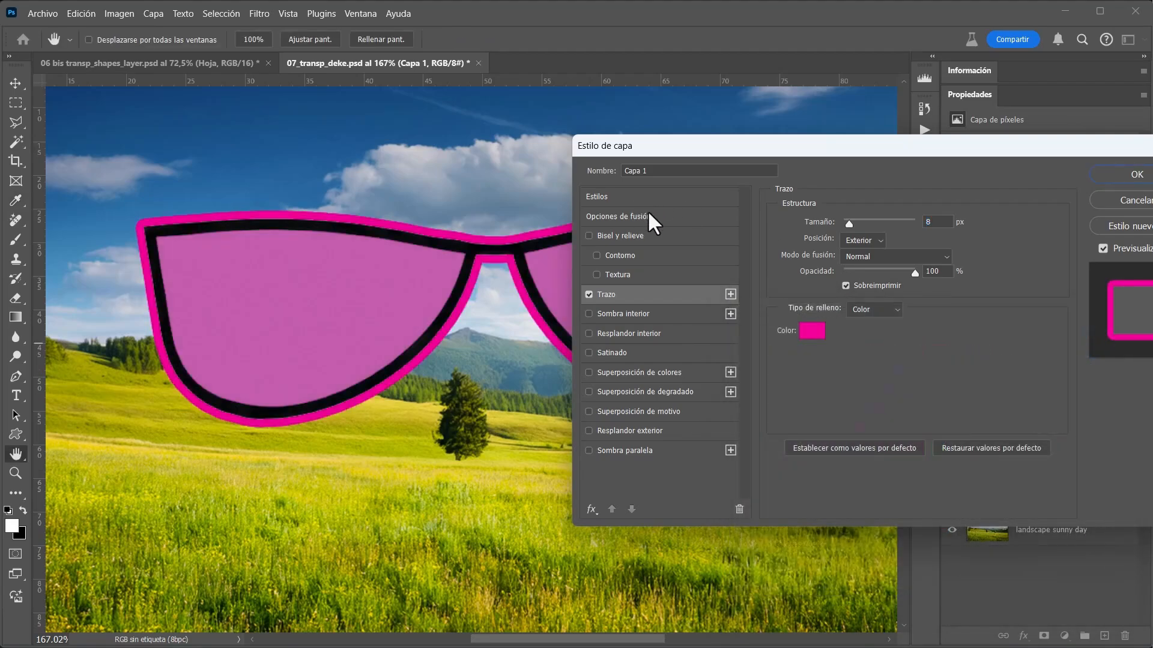
Step: Disable Capa de formas de transparencia in Capa 1's blending options to compare the stroke, and enable it again
click(650, 218)
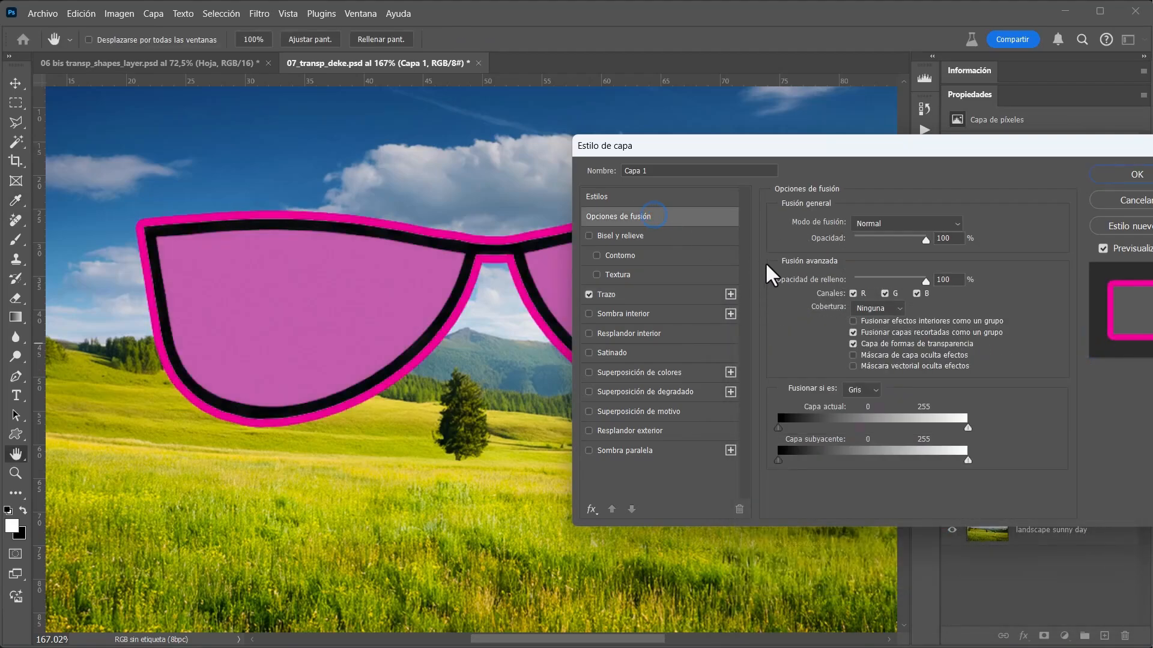
click(853, 344)
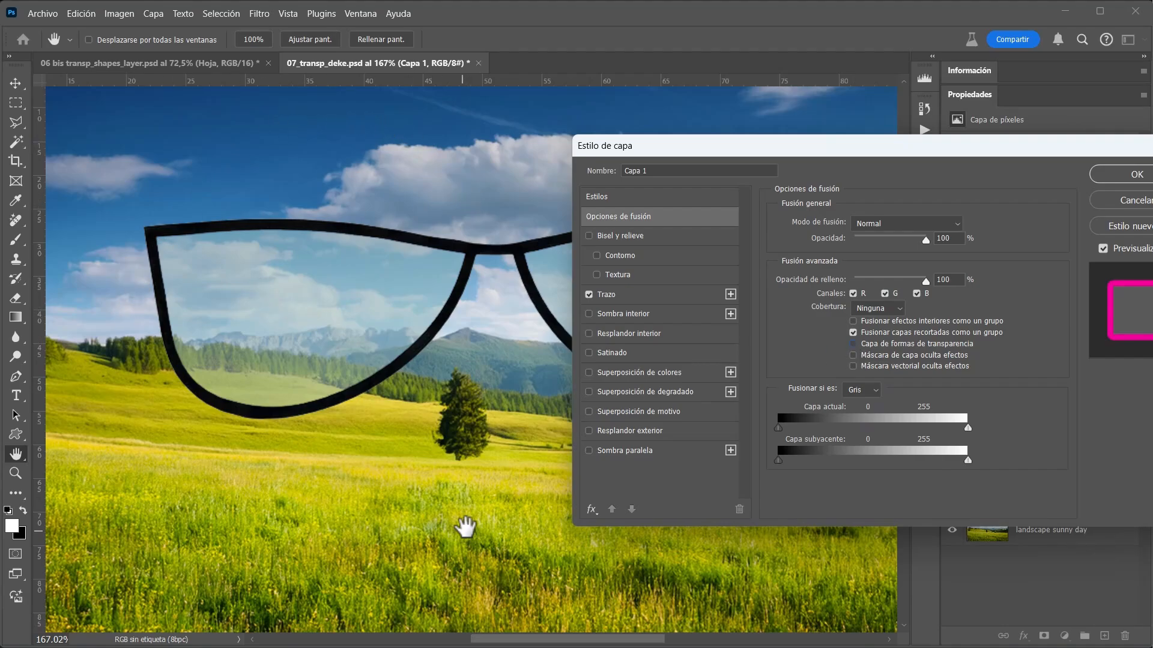
click(854, 344)
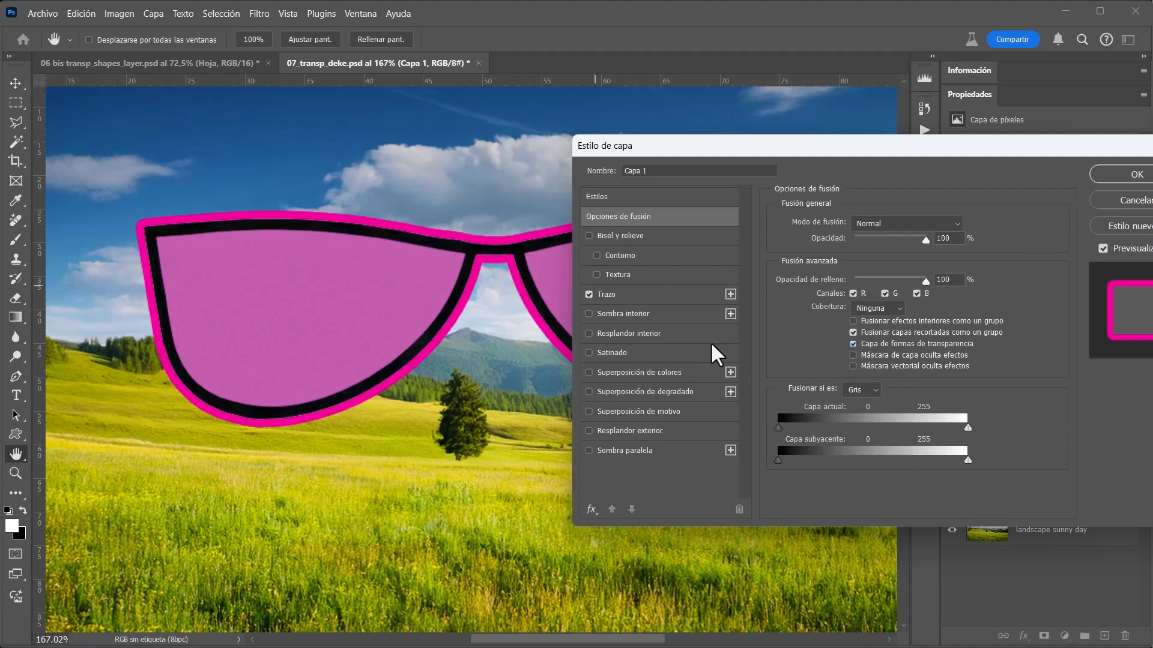
Step: Turn off Capa 1's Trazo effect and accept the layer style
click(588, 294)
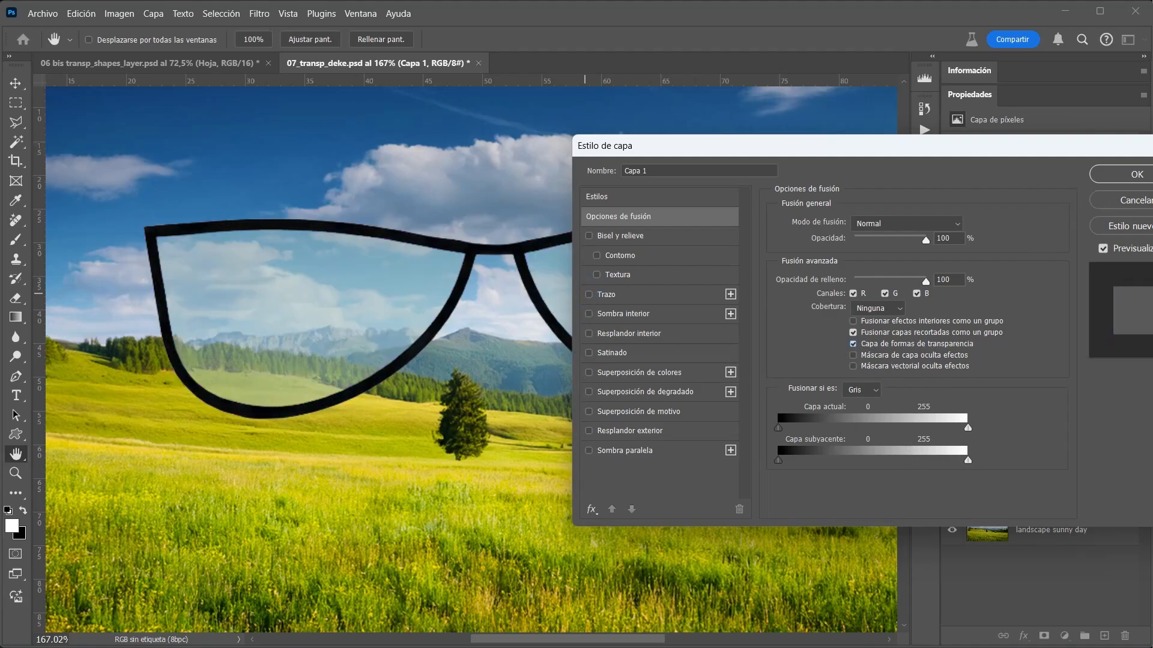
click(1136, 176)
key(b)
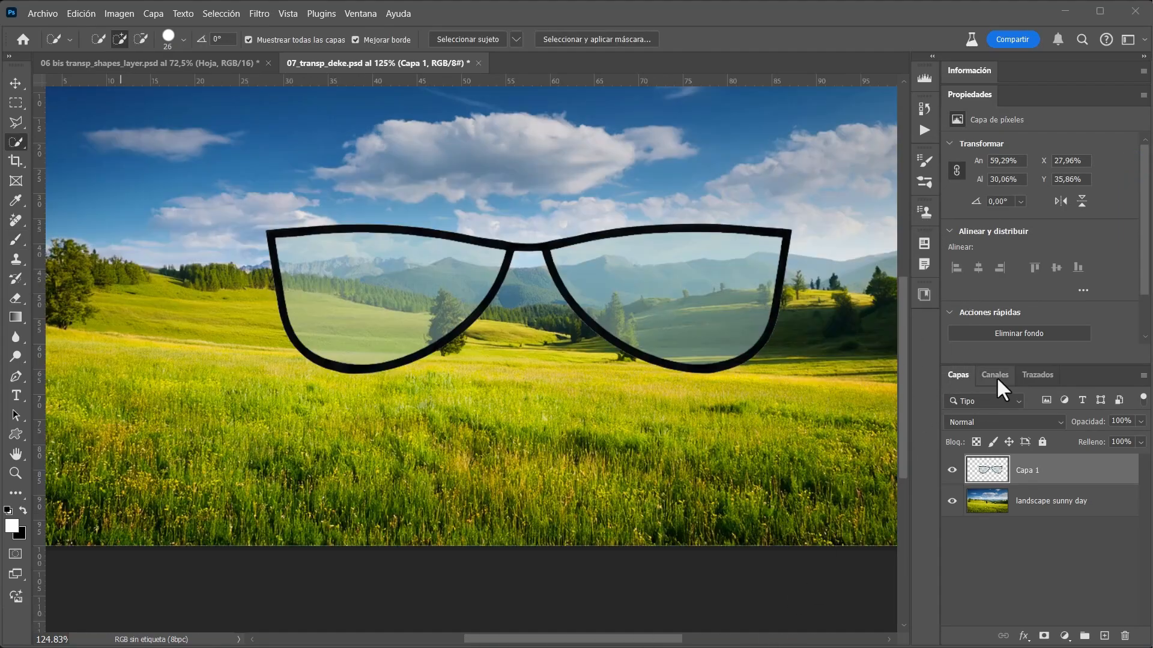
Step: Load the Alfa 1 channel as a selection and add it as a layer mask on Capa 1
click(996, 377)
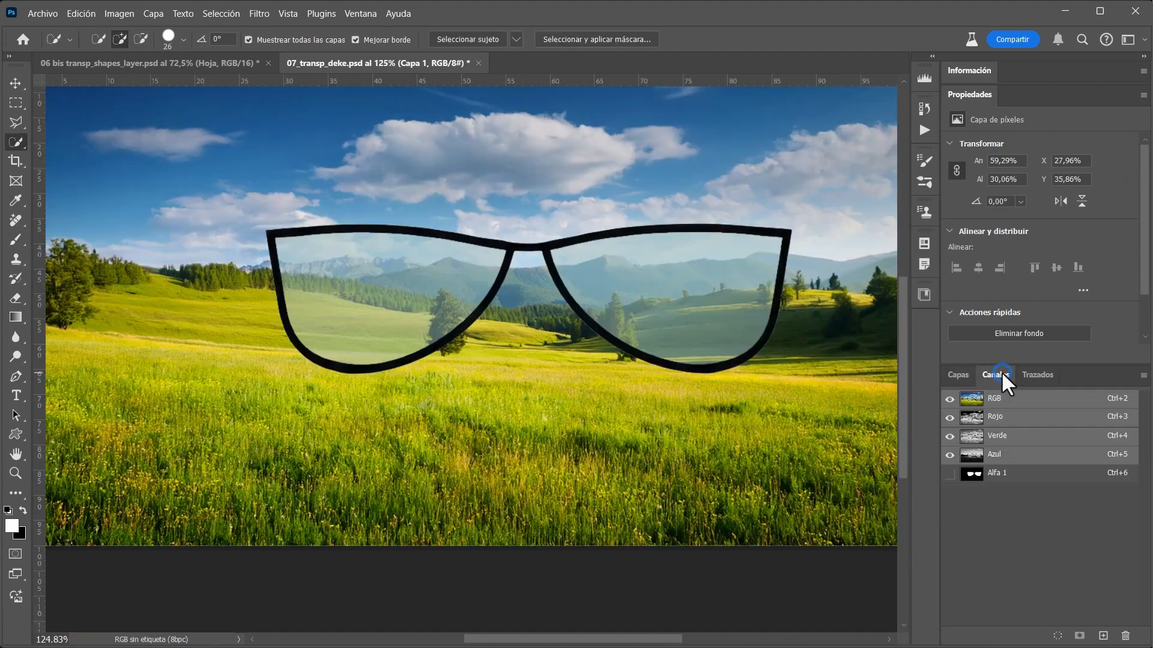
ctrl+click(972, 474)
click(958, 375)
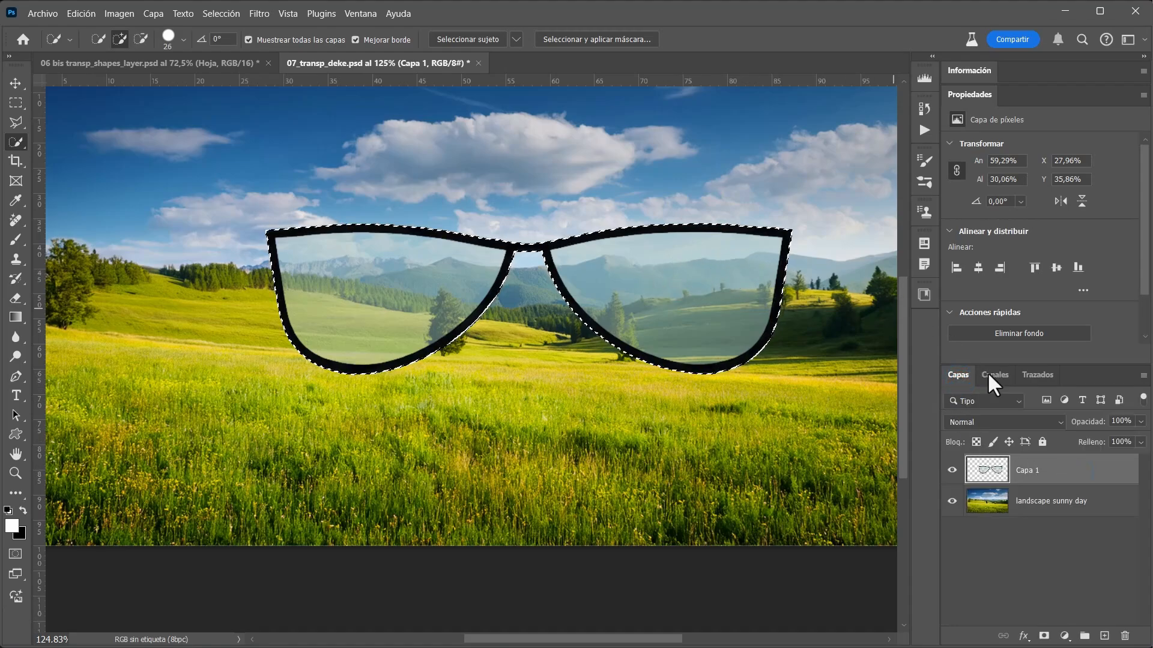
click(1043, 636)
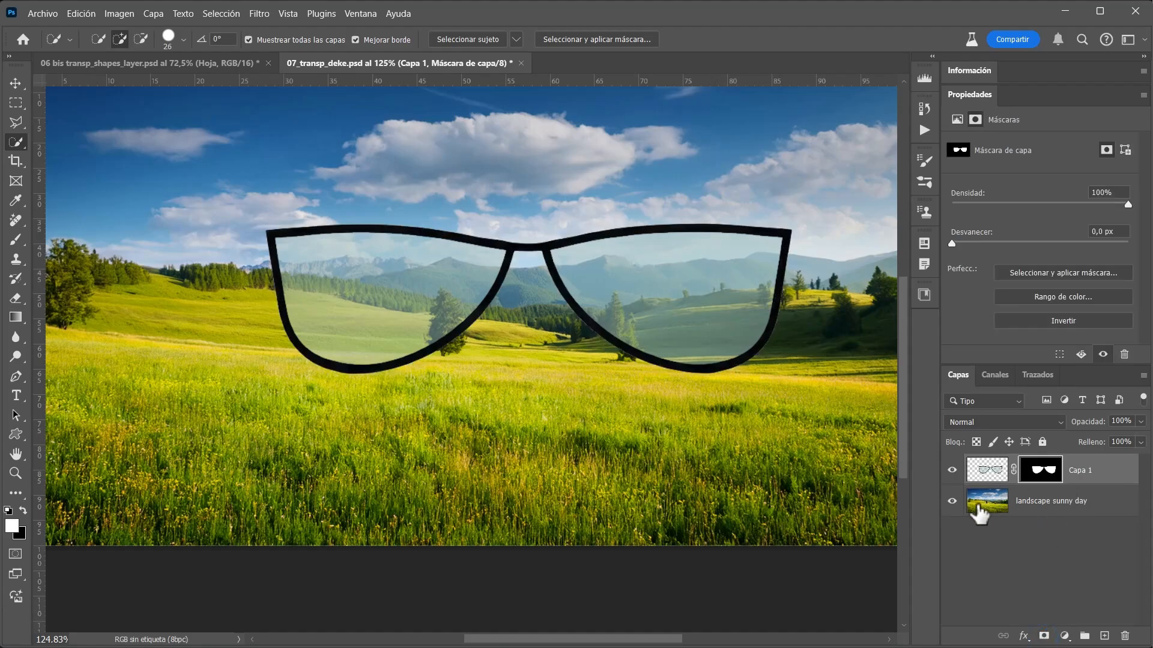
Step: Check Capa 1 without the landscape, inspect its layer mask on its own, and return to the normal image view
click(953, 502)
click(952, 502)
alt+click(1043, 481)
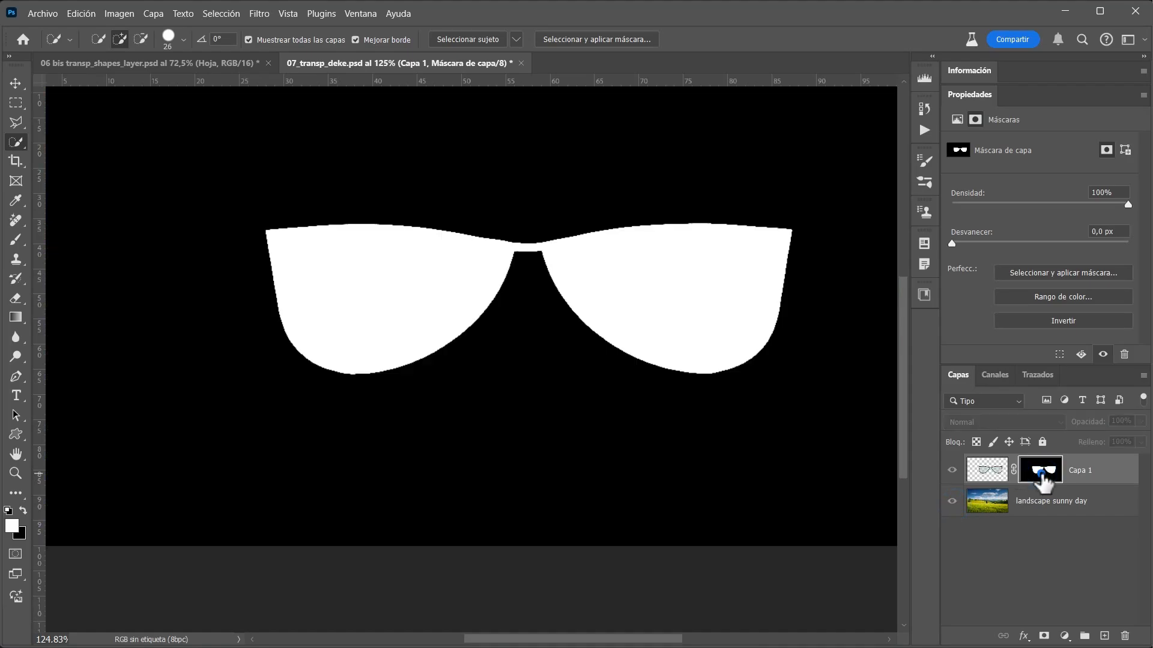
alt+click(1044, 481)
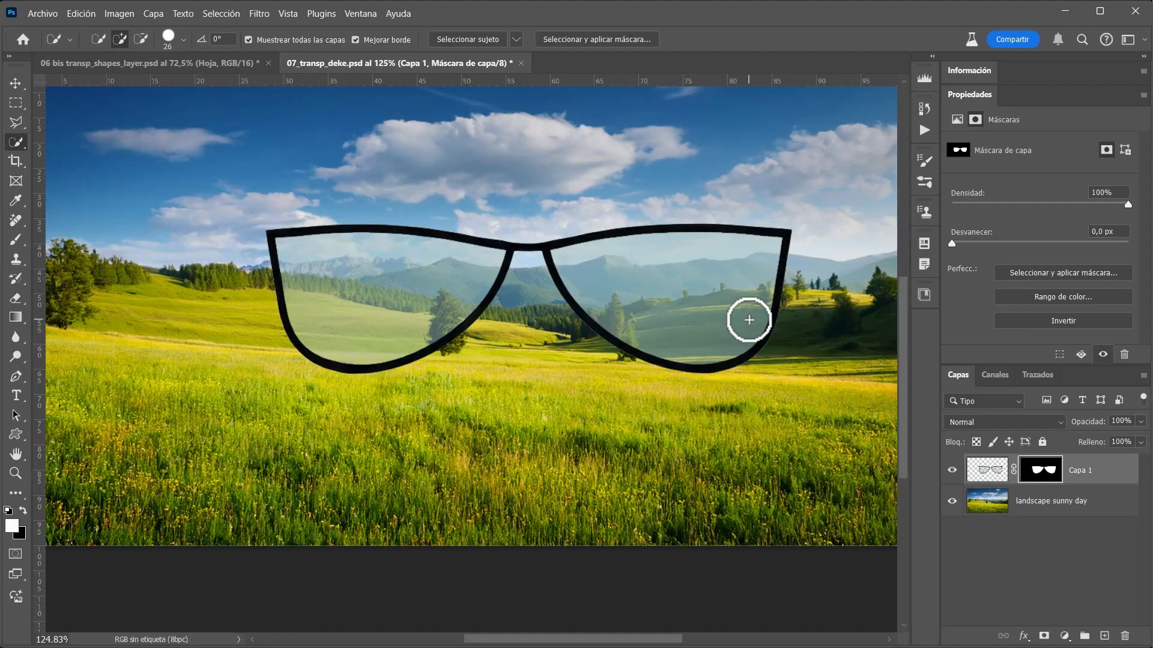
Step: Enable the magenta Trazo effect on the masked Capa 1 and uncover the whole glasses for inspection
double_click(1109, 475)
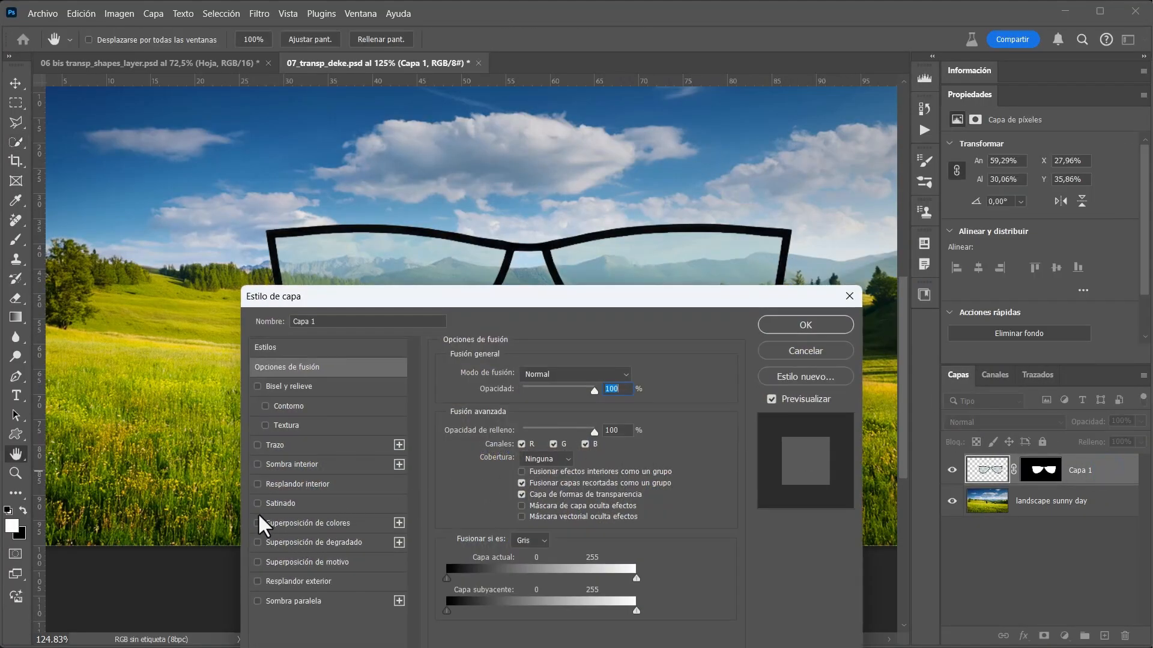
click(258, 446)
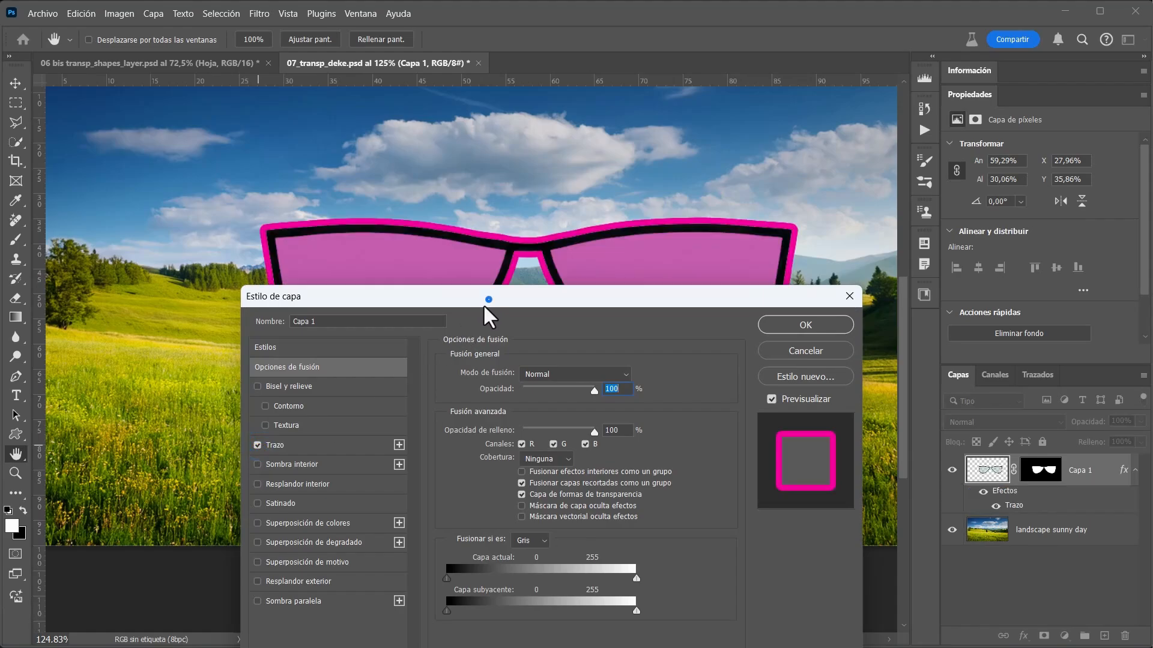
drag(488, 312, 463, 369)
drag(571, 247, 603, 157)
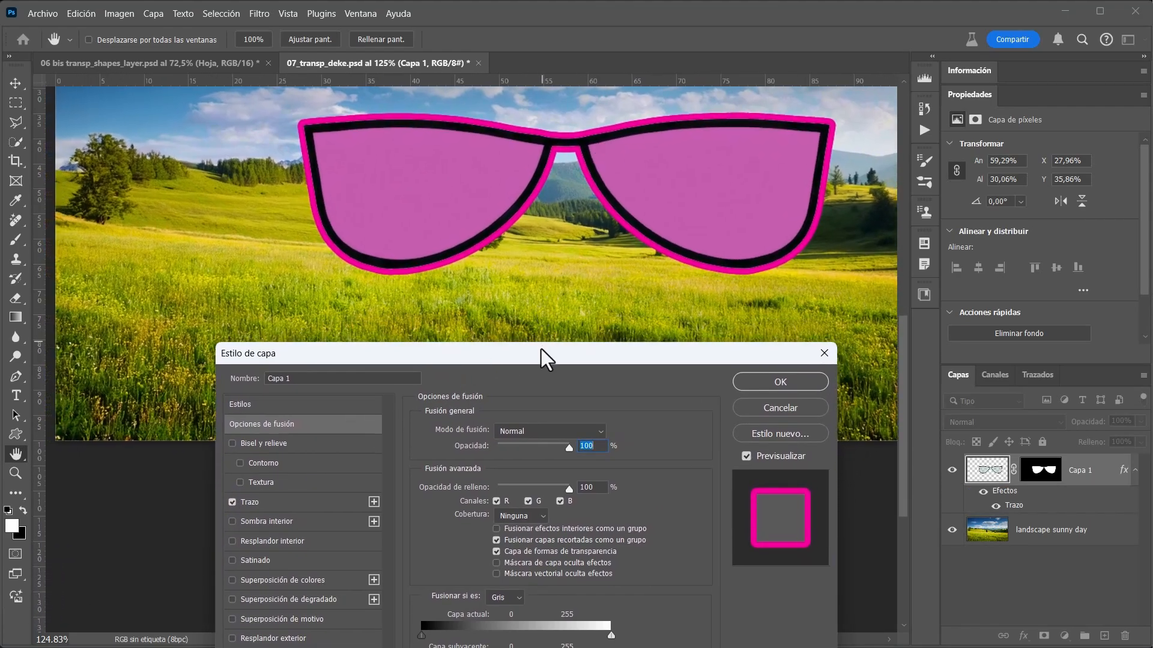
Step: Turn off Capa de formas de transparencia for the masked Capa 1, compare the stroke with and without it, and accept the layer style
drag(541, 351, 547, 294)
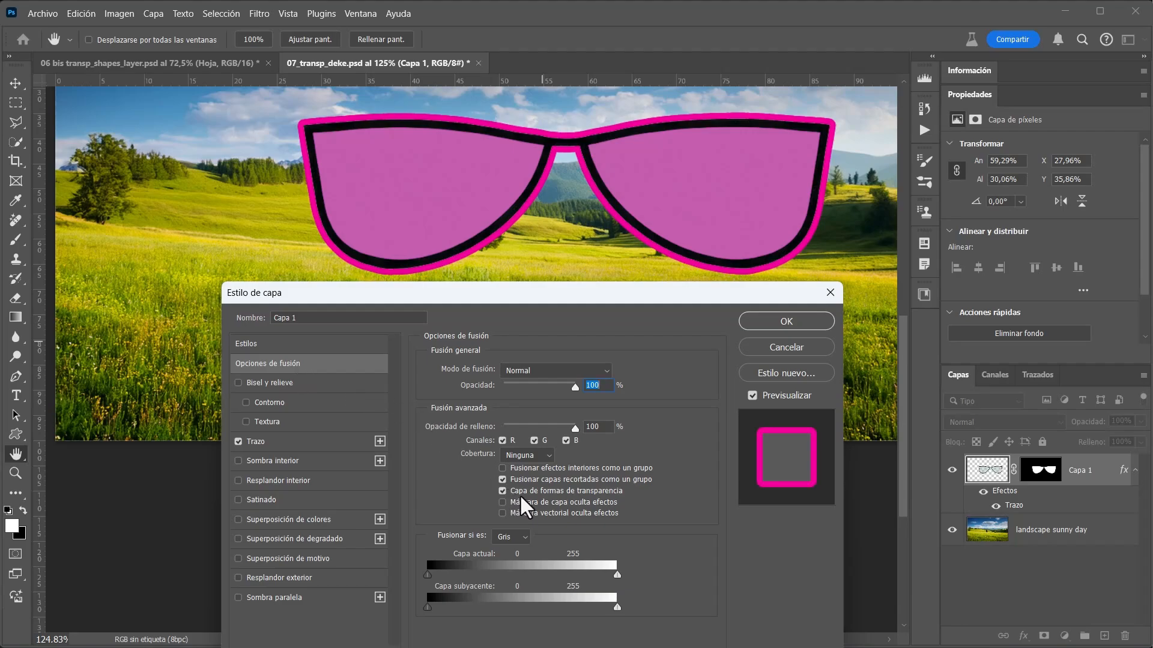
click(502, 491)
click(502, 491)
click(502, 492)
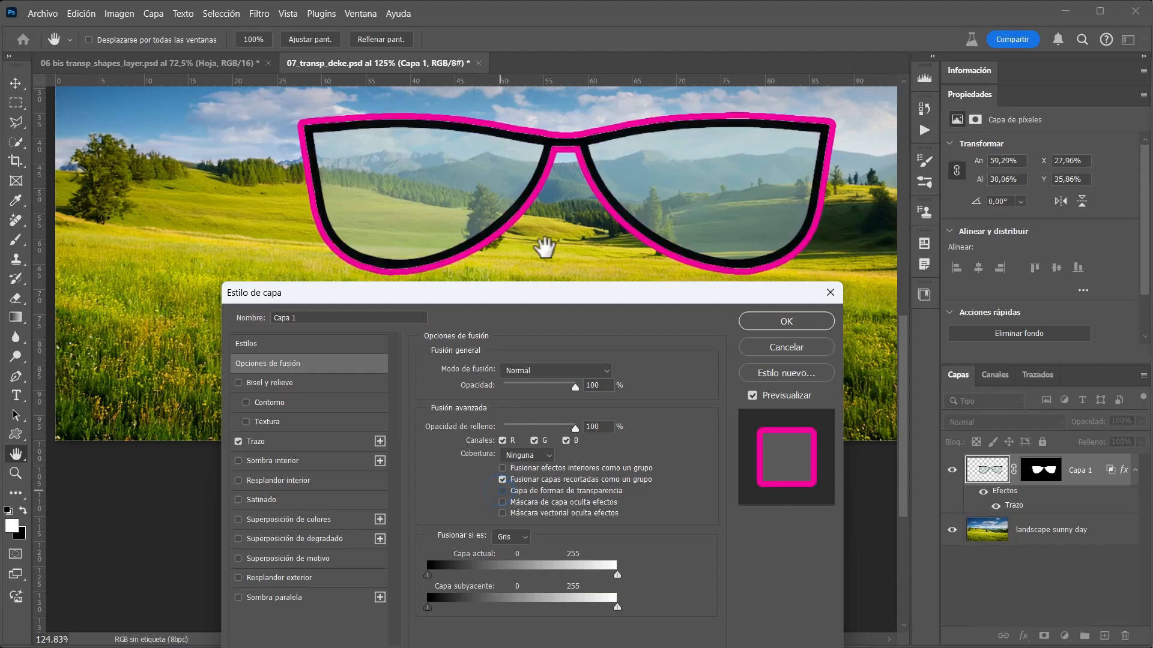
click(784, 323)
Step: Inspect Capa 1's layer mask on its own and return to the normal image view
key(w)
scroll(682, 232, up, 3)
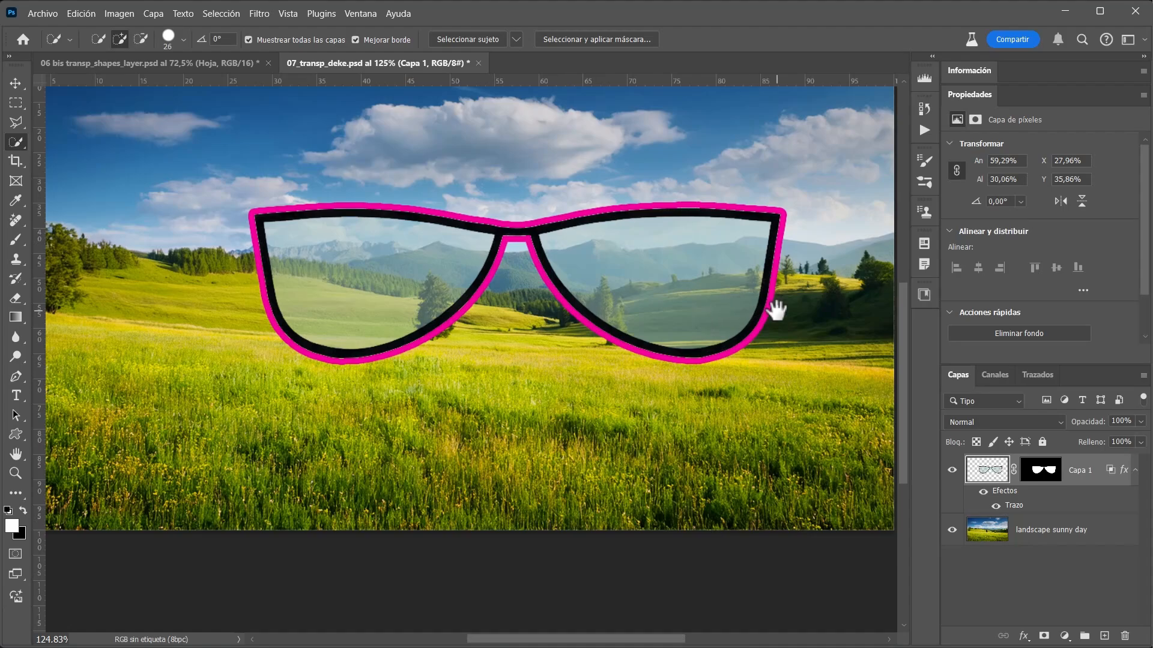
alt+click(1048, 474)
alt+click(1048, 474)
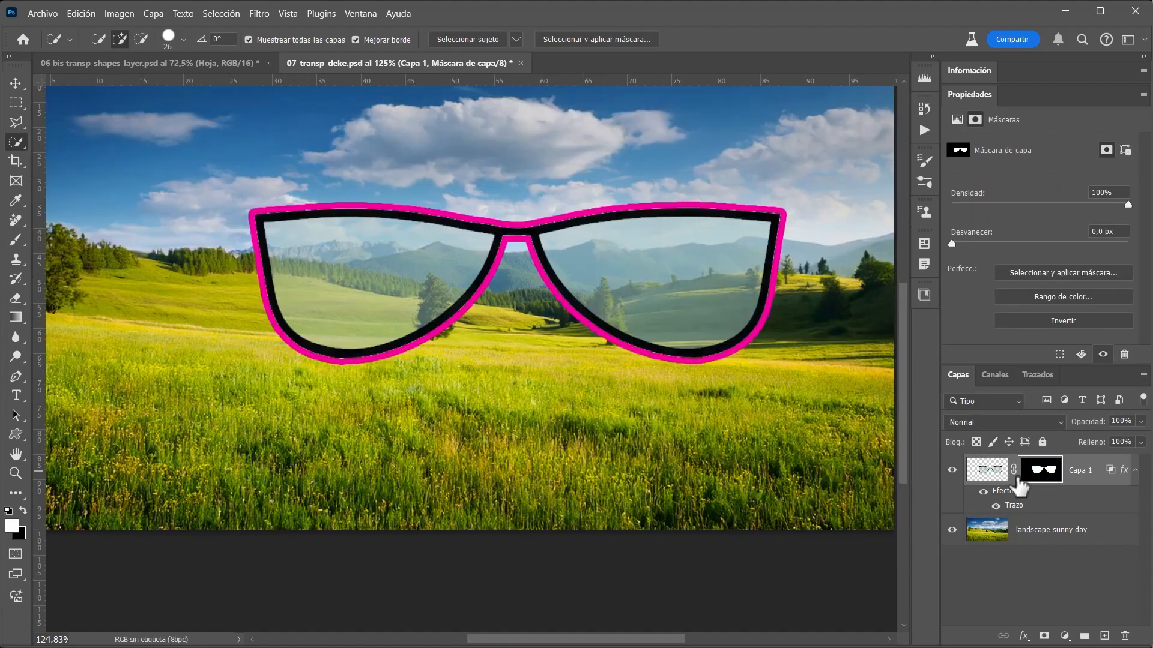
scroll(779, 443, up, 3)
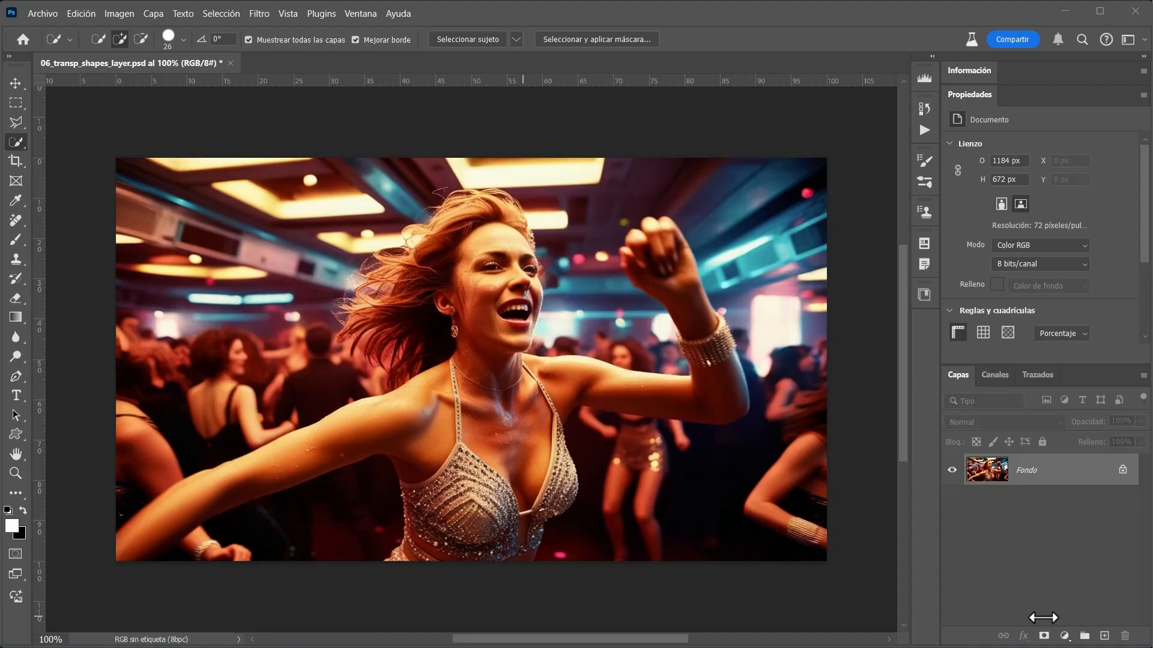
Step: Add a new layer above the dancer photo and prepare a large soft Brush at 100% opacity with yellow sampled from the ceiling light
click(1105, 635)
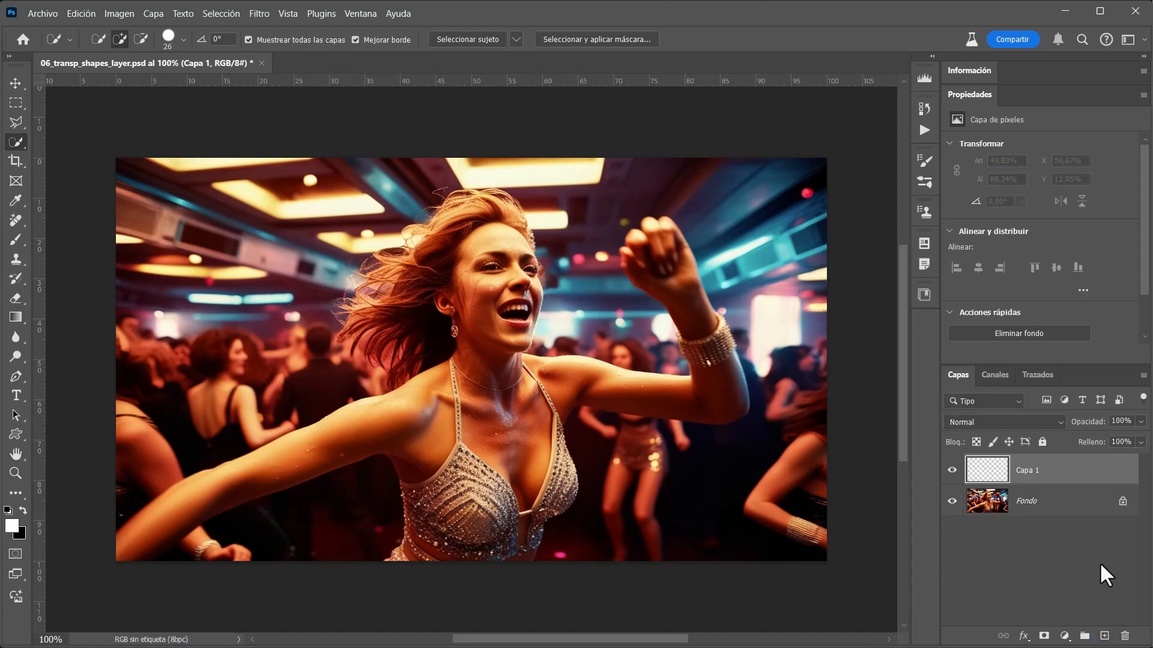
key(b)
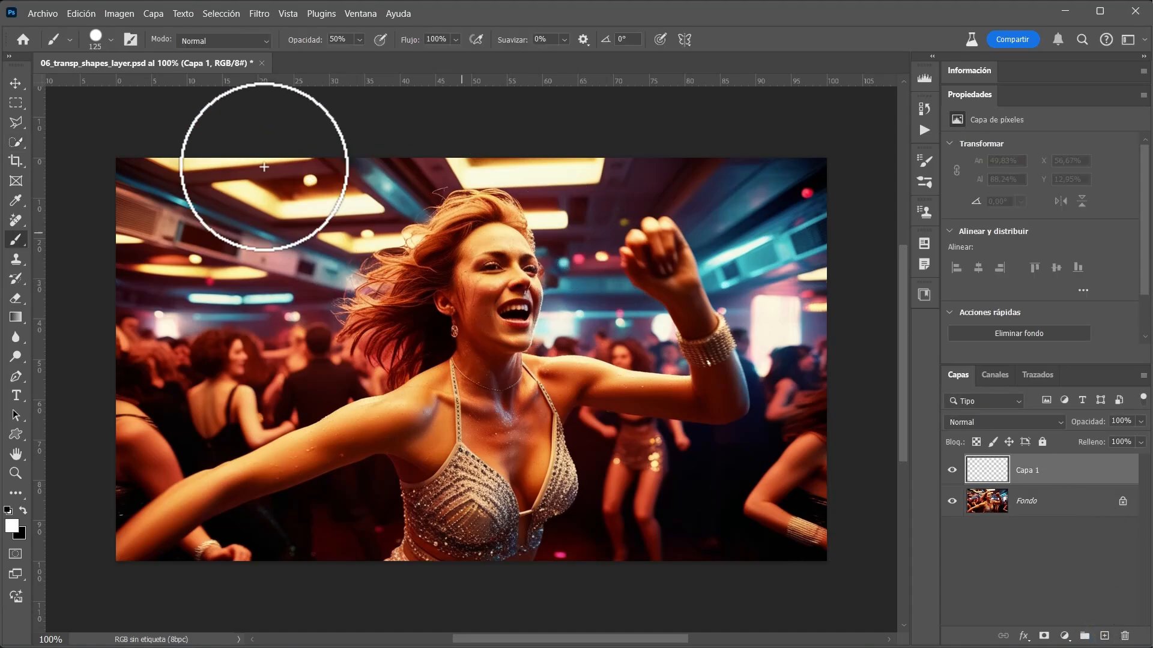
mouse_move(511, 259)
mouse_down()
mouse_move(550, 250)
mouse_move(660, 300)
mouse_up()
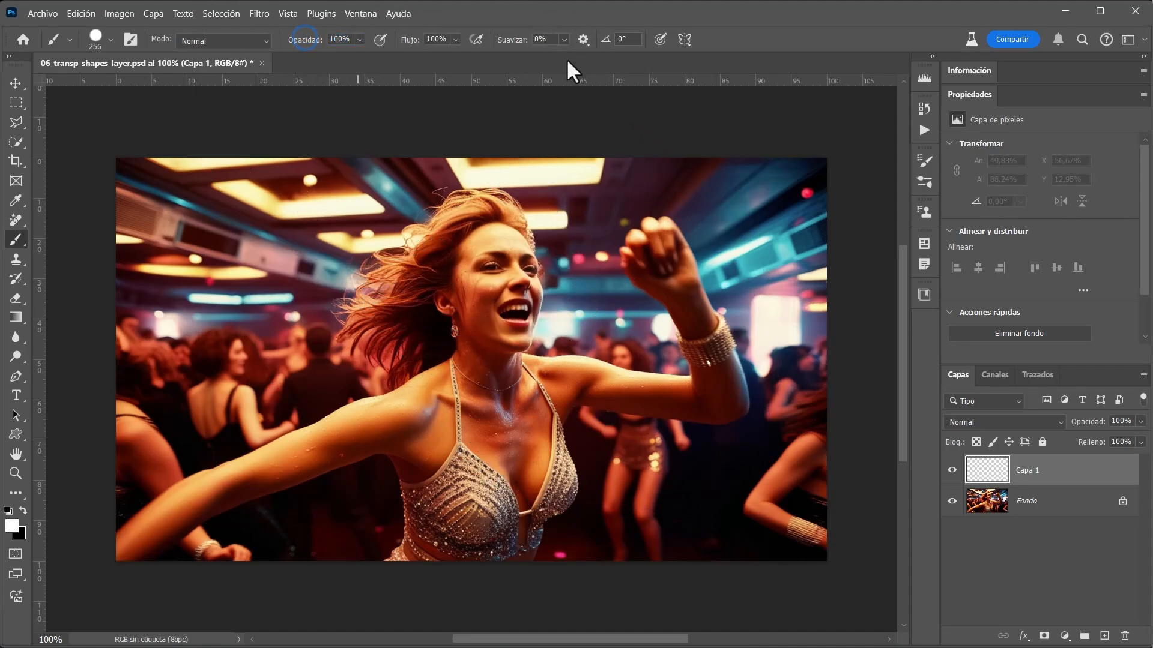
drag(601, 387, 592, 218)
mouse_move(604, 351)
mouse_down()
mouse_move(674, 335)
mouse_move(630, 363)
mouse_move(670, 333)
mouse_up()
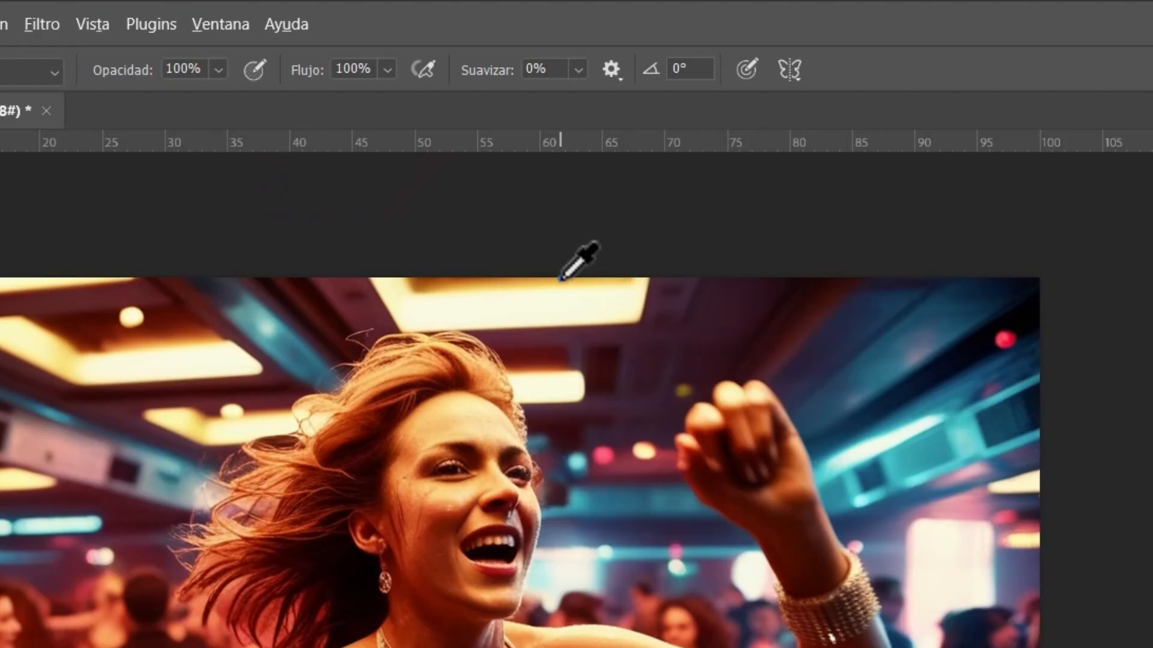
alt+click(552, 158)
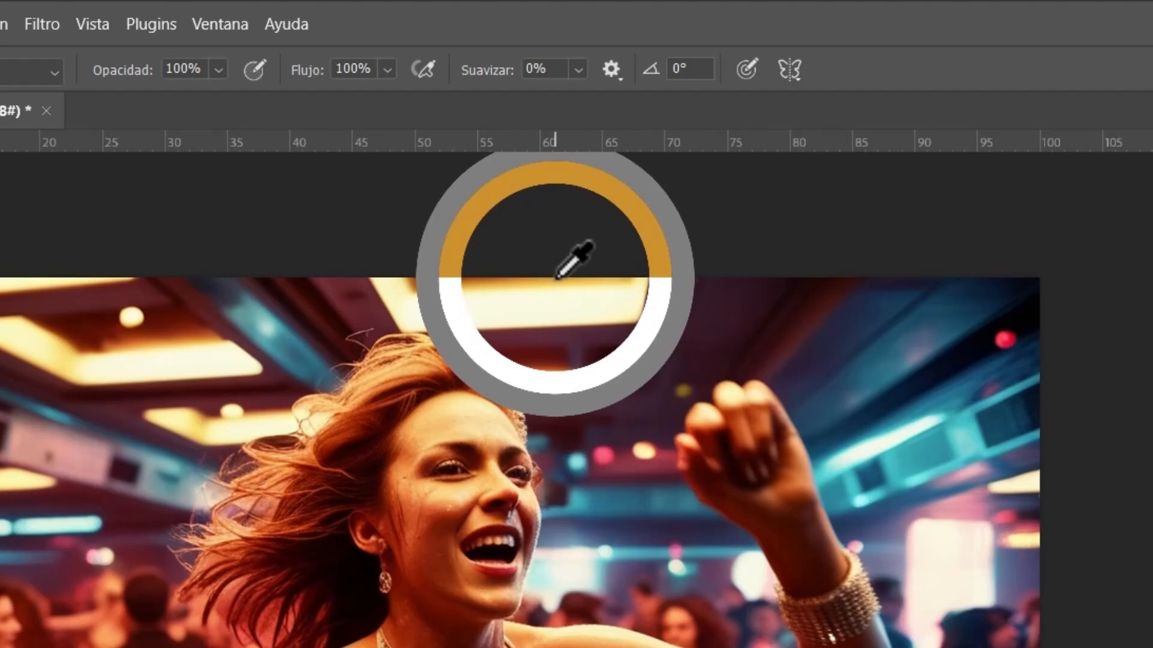
drag(556, 278, 565, 284)
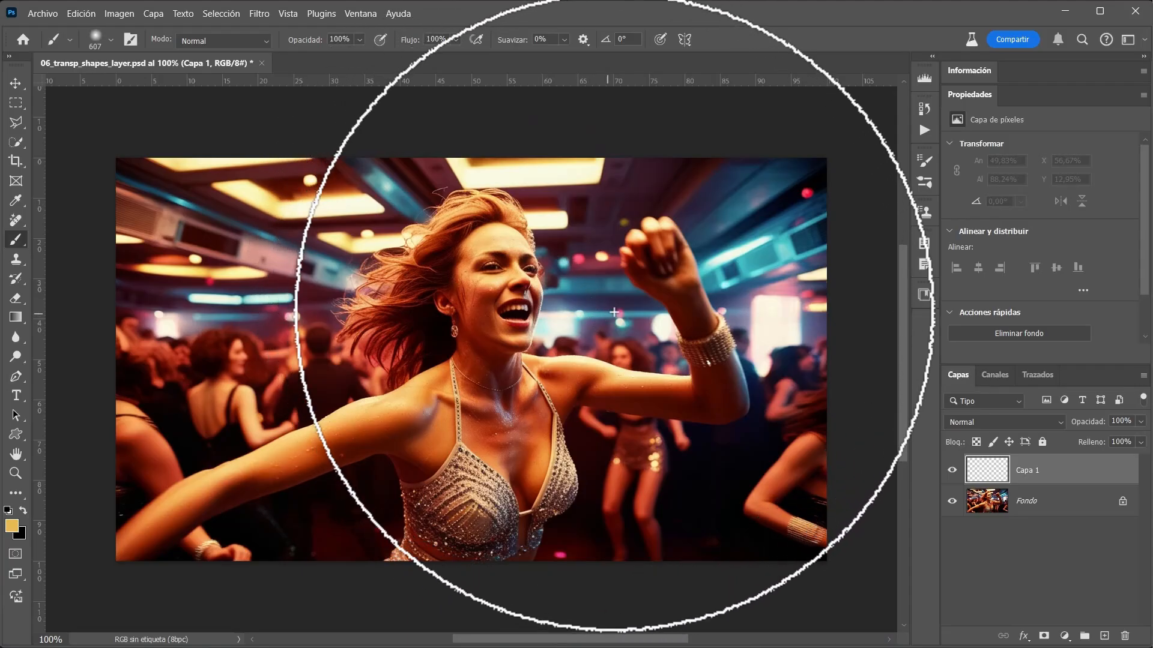
Step: Paint one soft yellow dab beside the dancer's raised arm and set Capa 1's blend mode to Sobreexpos. lineal (Añadir)
click(617, 300)
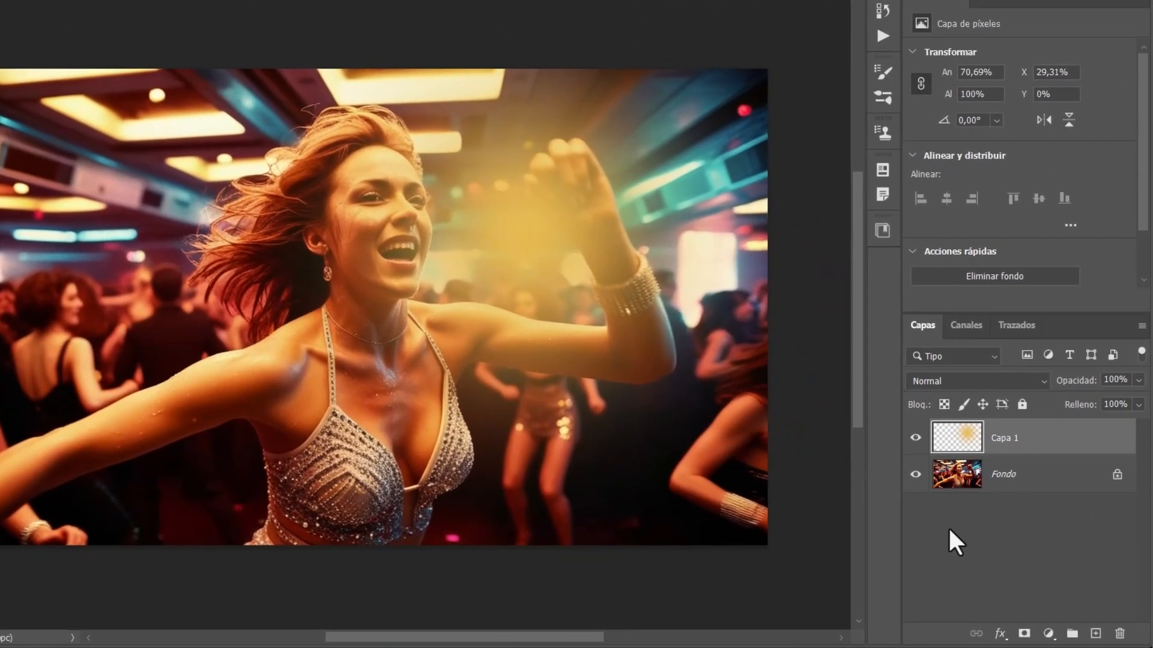
click(960, 383)
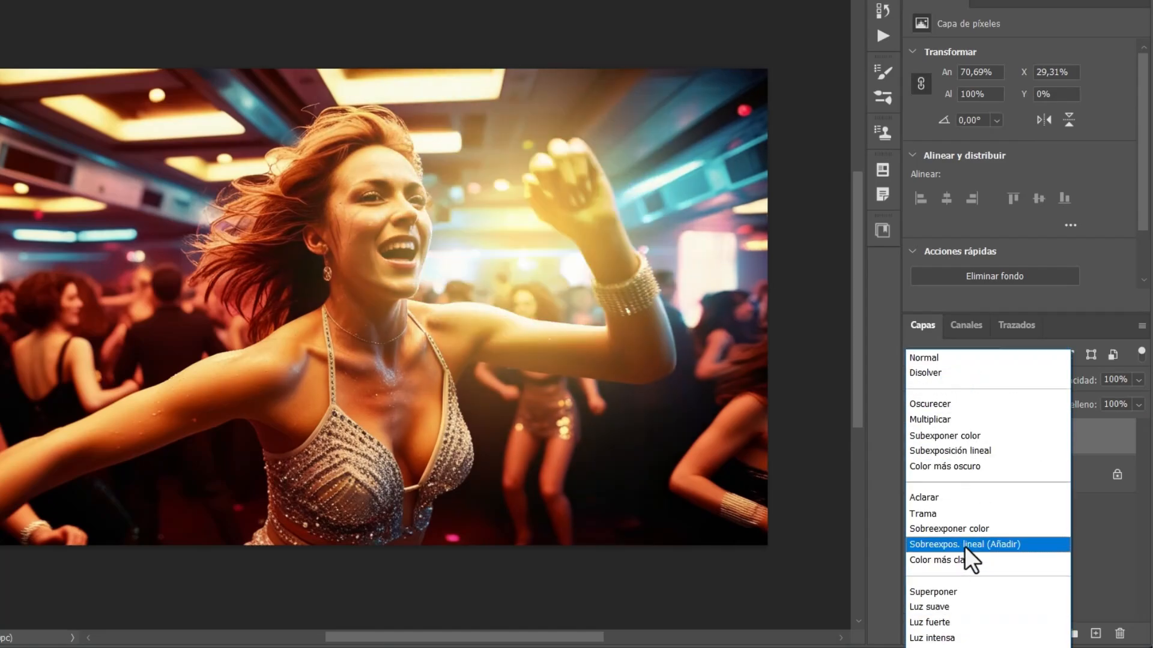
click(965, 545)
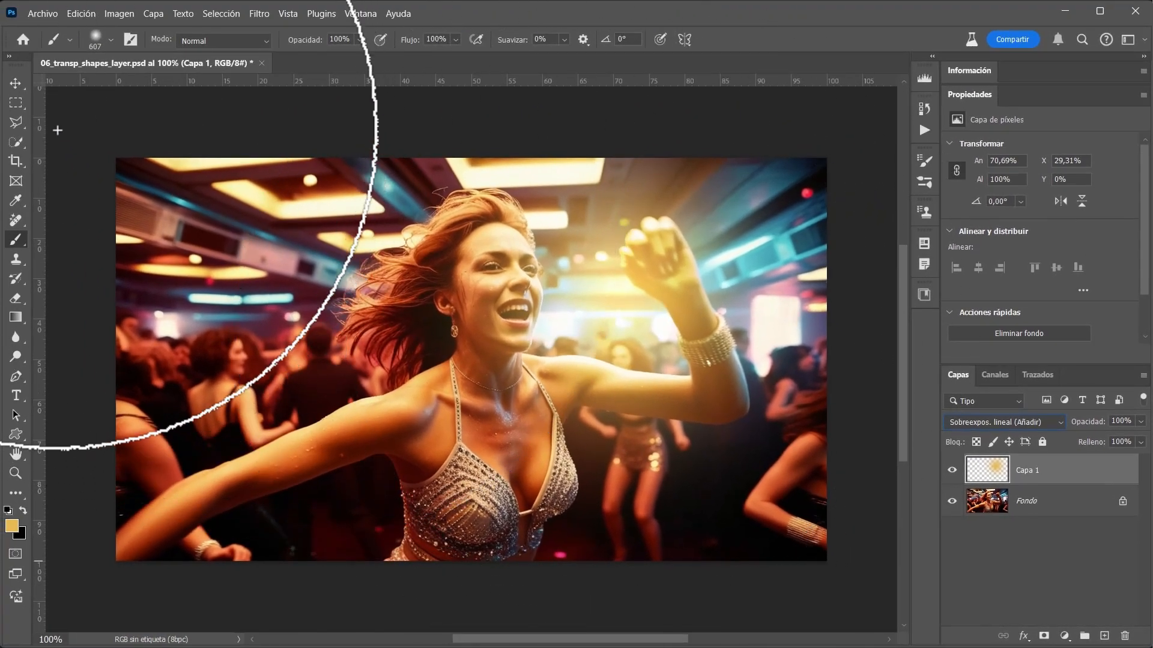
Step: Try moving the yellow glow, and undo back to the empty Capa 1 in Normal mode
click(16, 84)
drag(649, 314, 613, 309)
key(ctrl+alt+z)
key(ctrl+alt+z)
key(ctrl+alt+z)
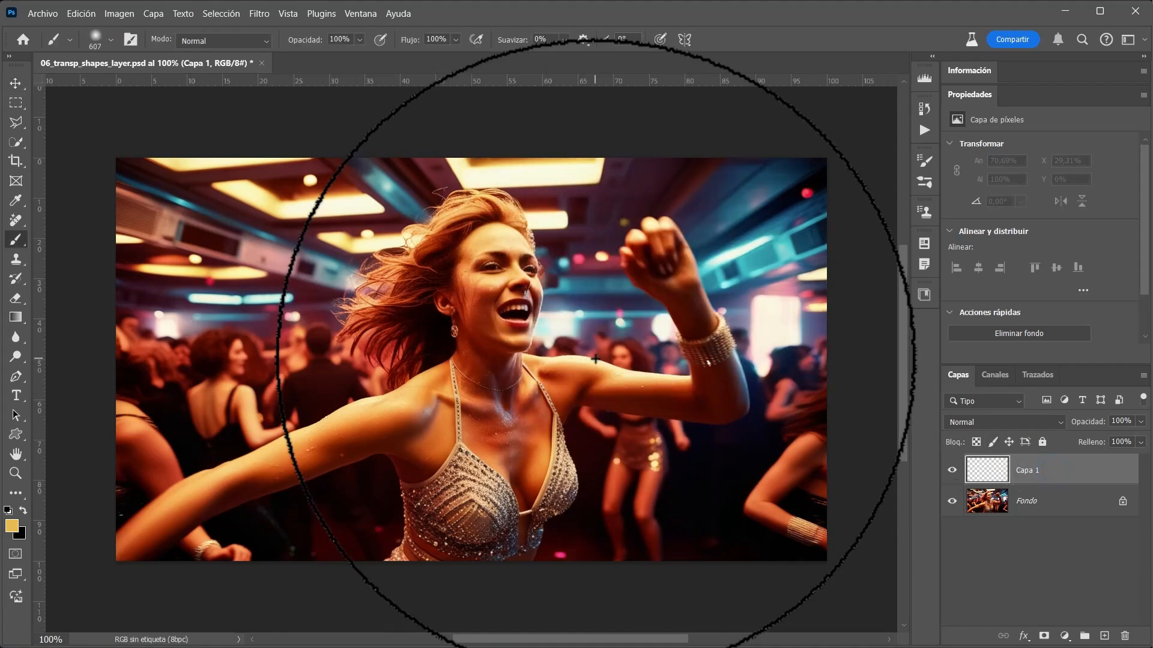
Step: Paint a soft 512 px yellow dab over the dancer's bent arm and set Capa 1's blend mode to Sobreexpos. lineal (Añadir)
drag(601, 363, 581, 373)
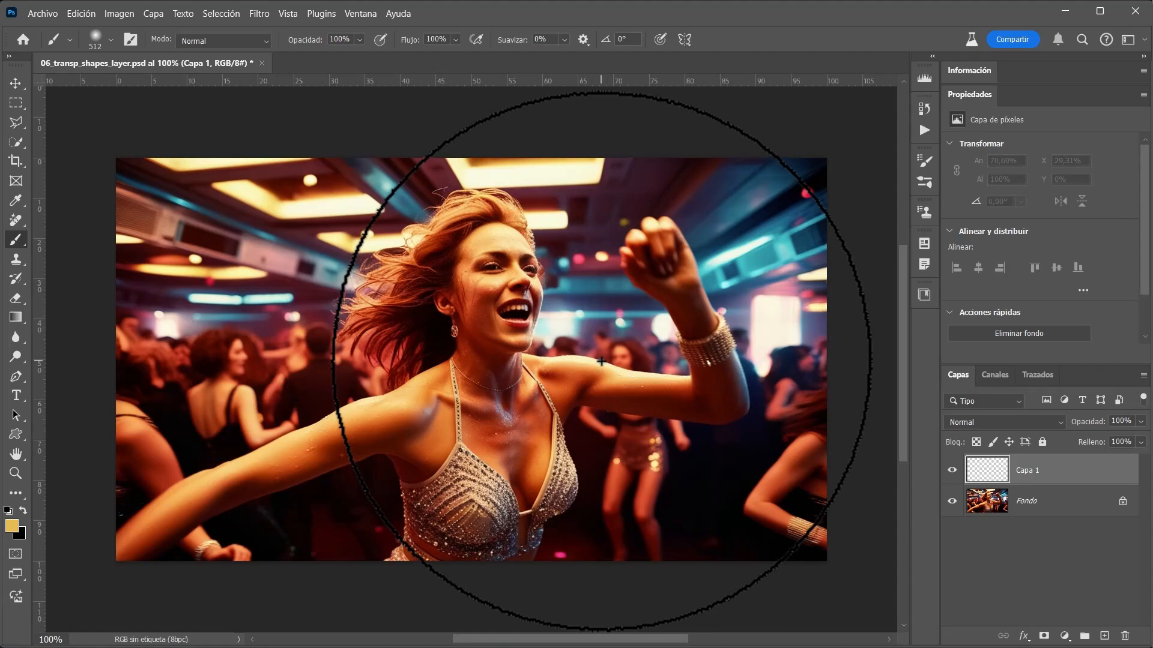
click(601, 363)
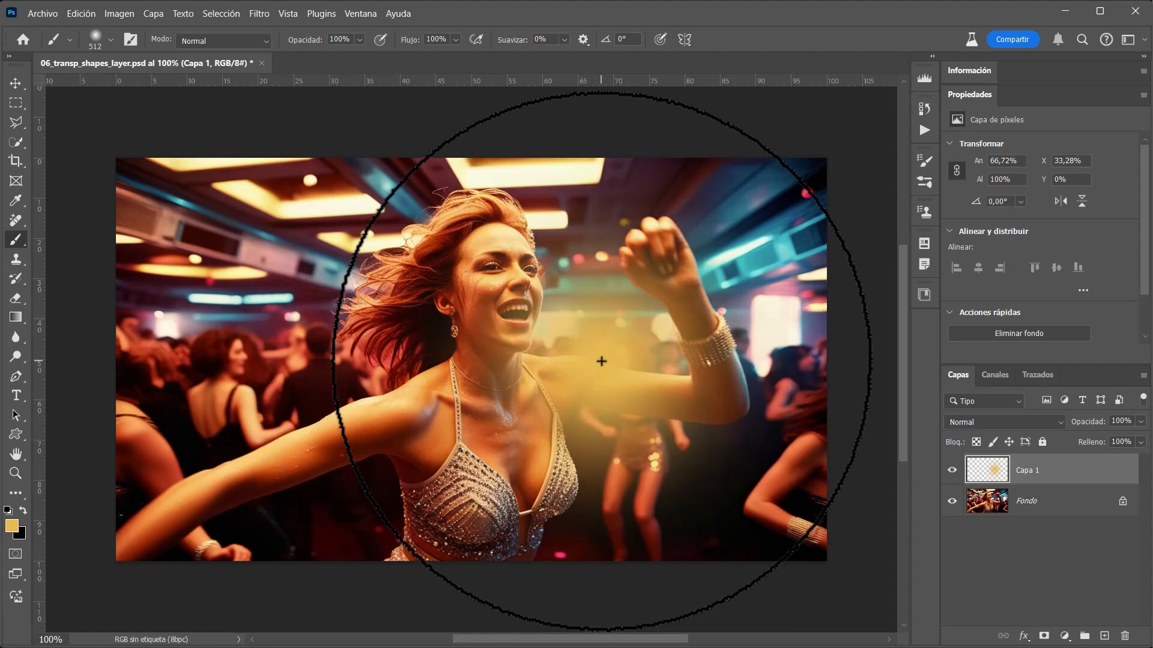
click(1018, 424)
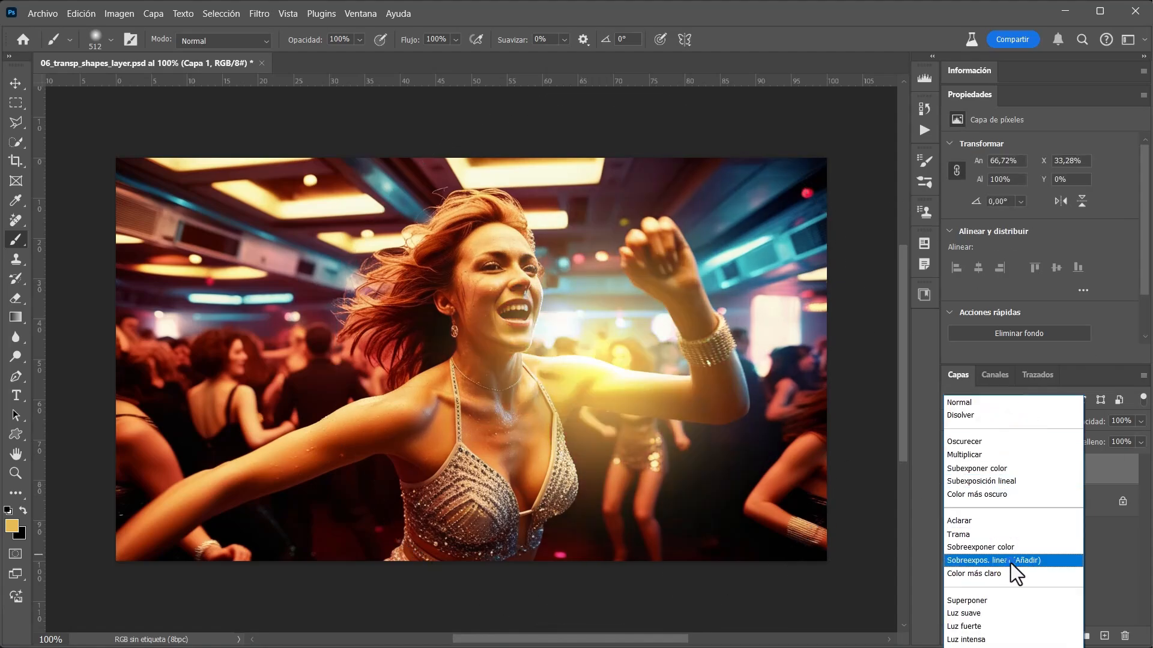
click(1010, 560)
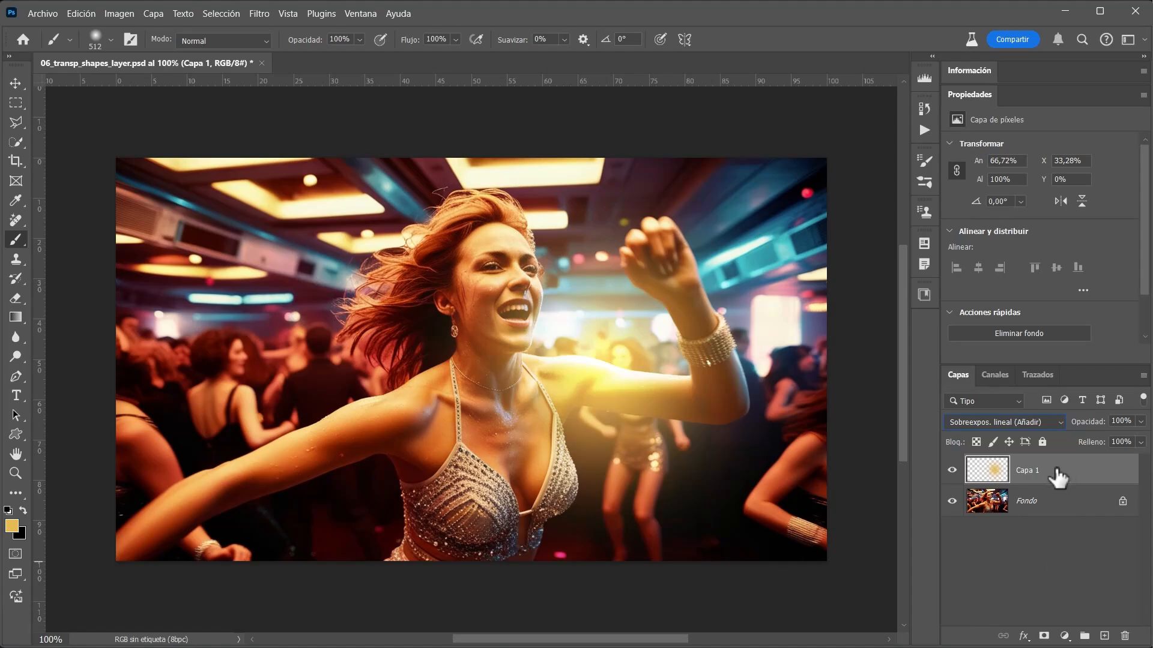
Step: Move the yellow glow across the image to sit behind the dancer's hair
key(v)
mouse_move(631, 378)
mouse_down()
mouse_move(506, 322)
mouse_move(465, 427)
mouse_move(729, 348)
mouse_move(334, 276)
mouse_move(316, 296)
mouse_move(429, 298)
mouse_move(332, 316)
mouse_move(347, 301)
mouse_up()
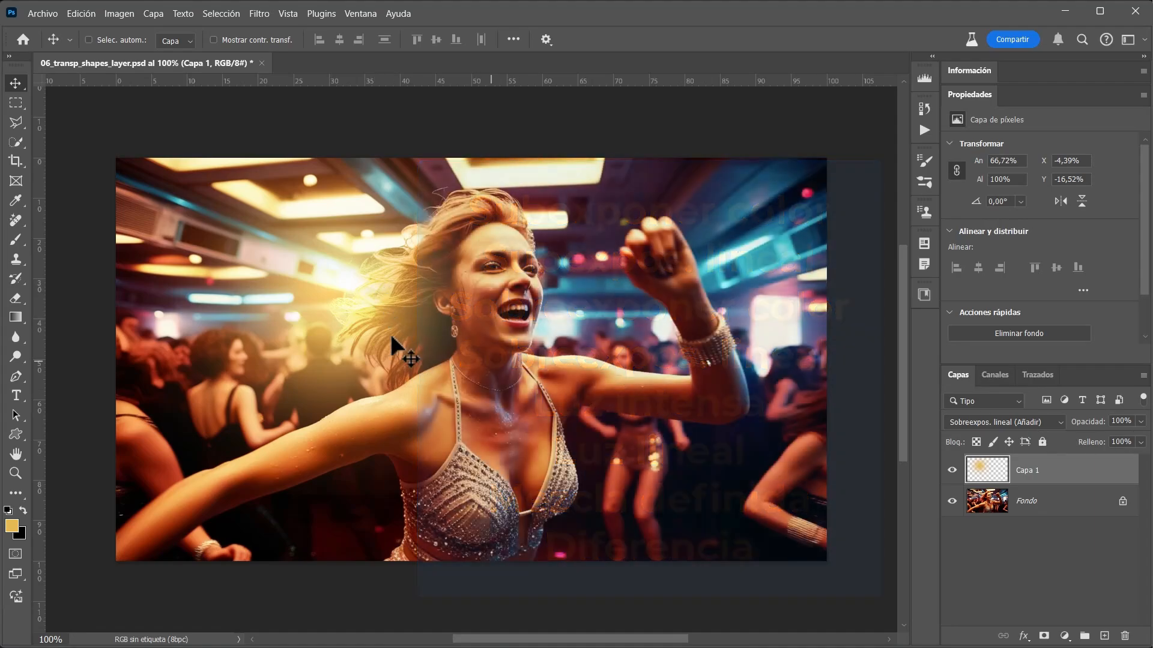
Step: Turn off Capa de formas de transparencia in Capa 1's layer style, toggling it to compare the glow
double_click(1090, 474)
drag(503, 286, 751, 152)
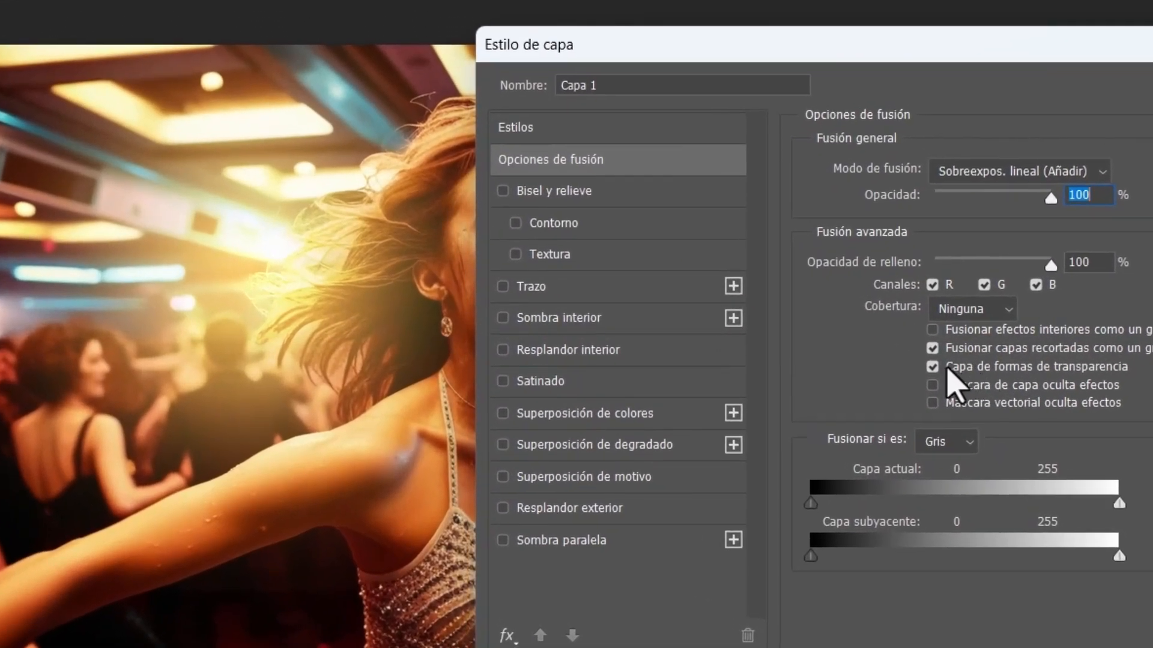
click(932, 367)
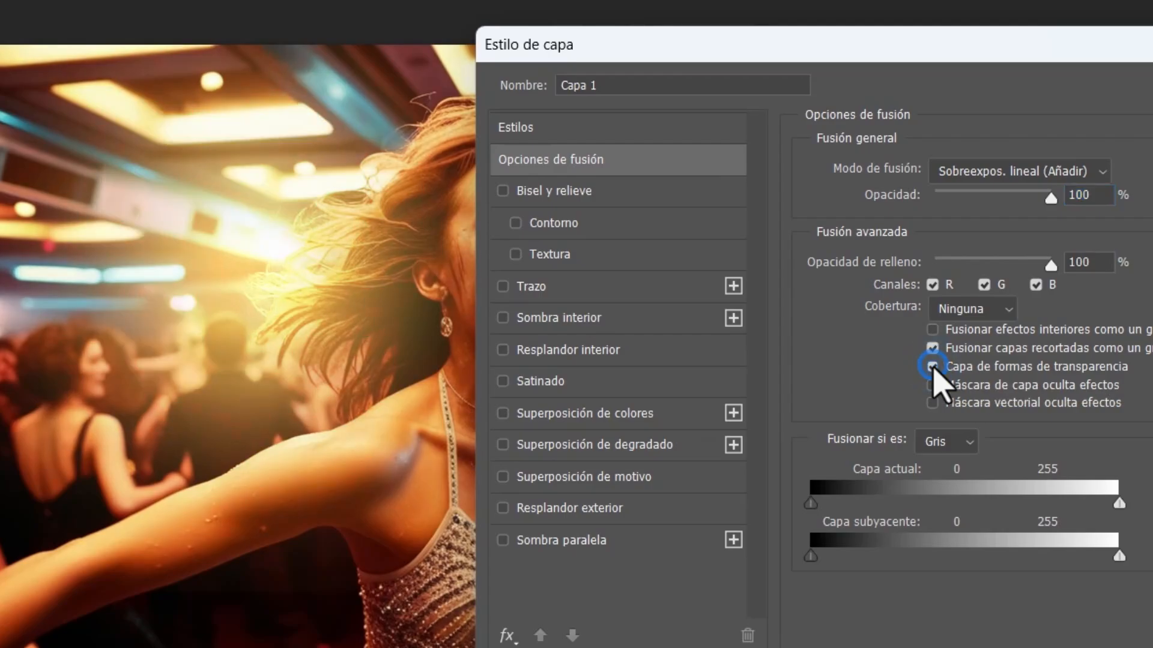
click(932, 367)
click(933, 367)
click(932, 366)
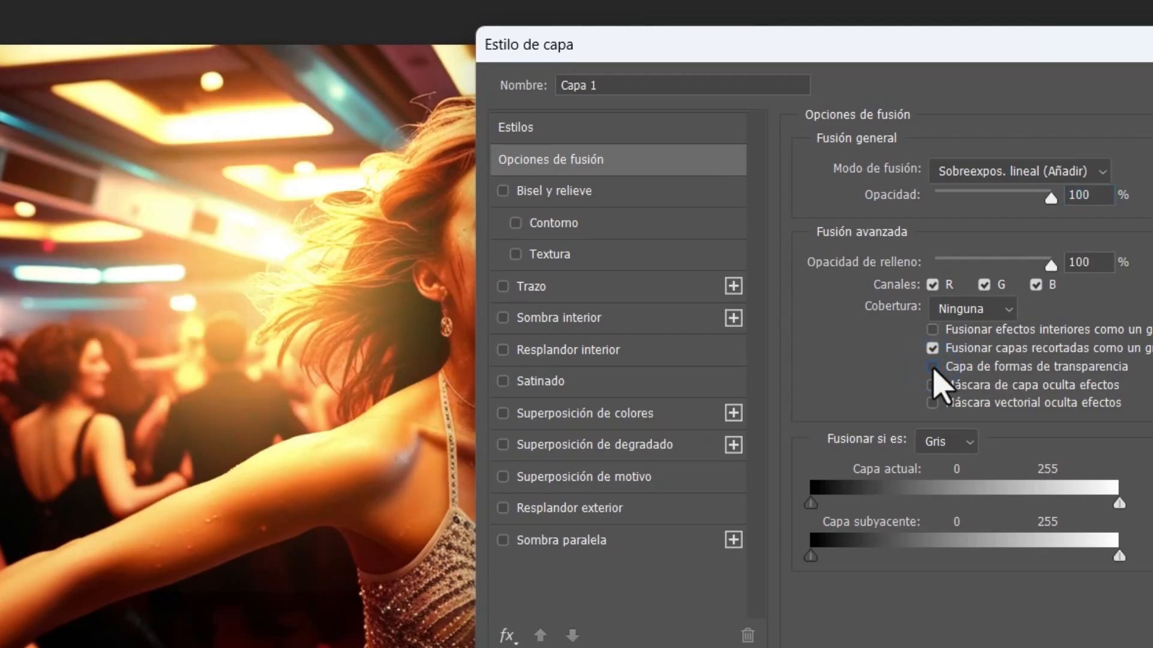
click(932, 367)
click(932, 367)
Step: Compare the glow in the hair up close with and without the transparency shapes option, and accept the layer style with it off
click(195, 321)
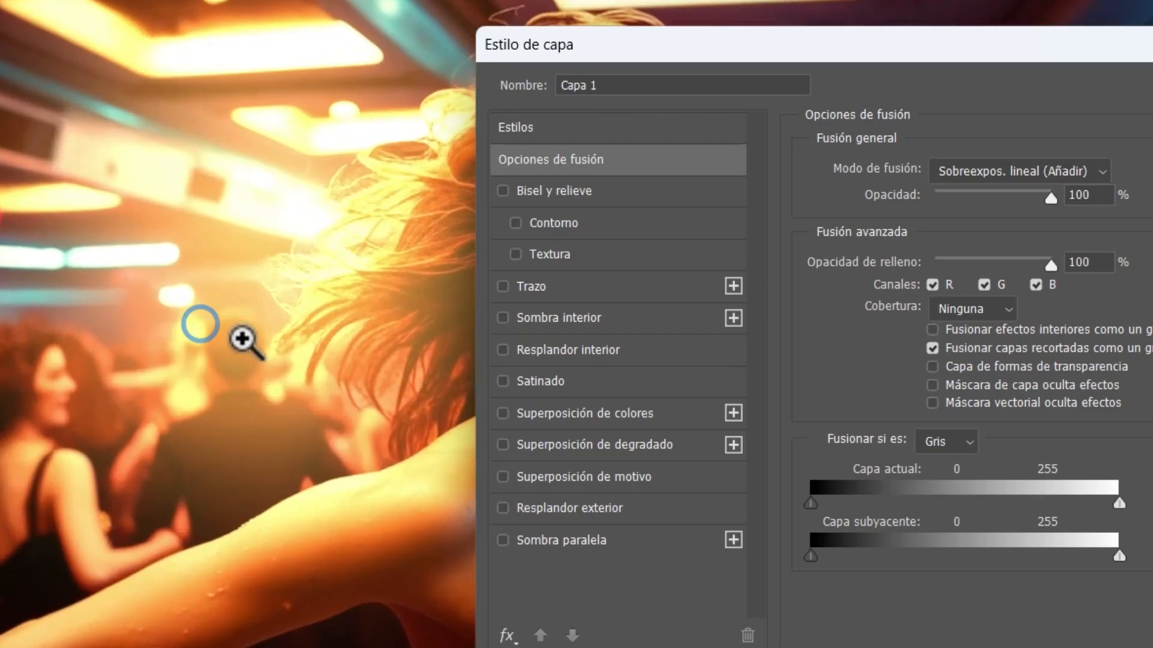
click(273, 332)
drag(119, 386, 180, 480)
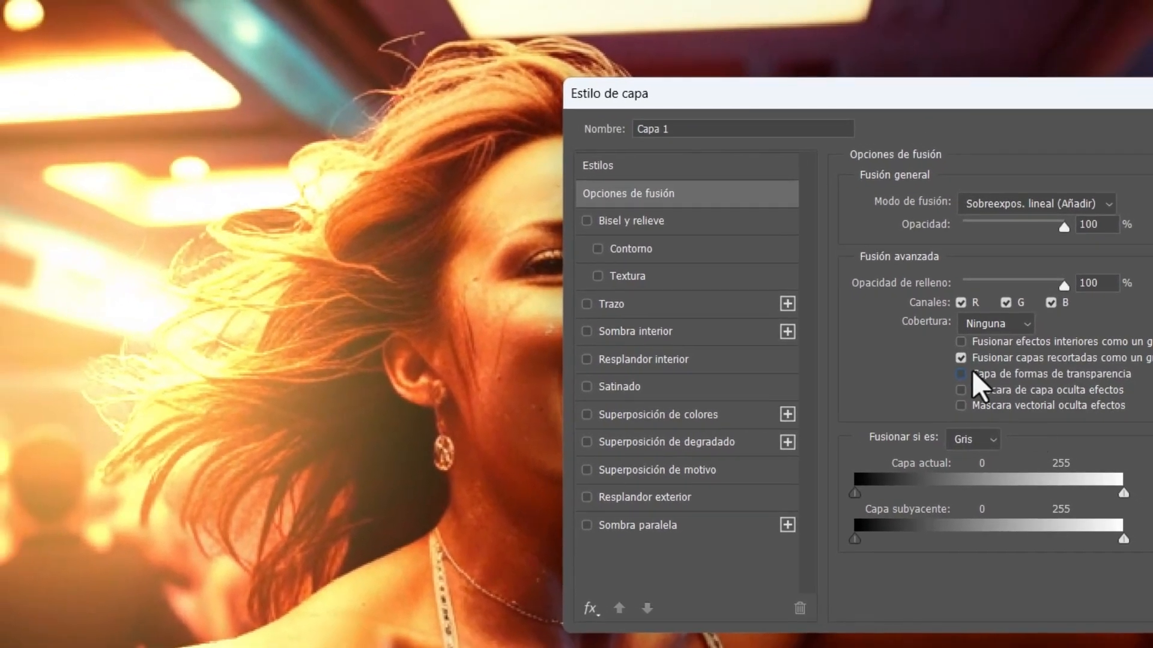
click(940, 371)
click(969, 378)
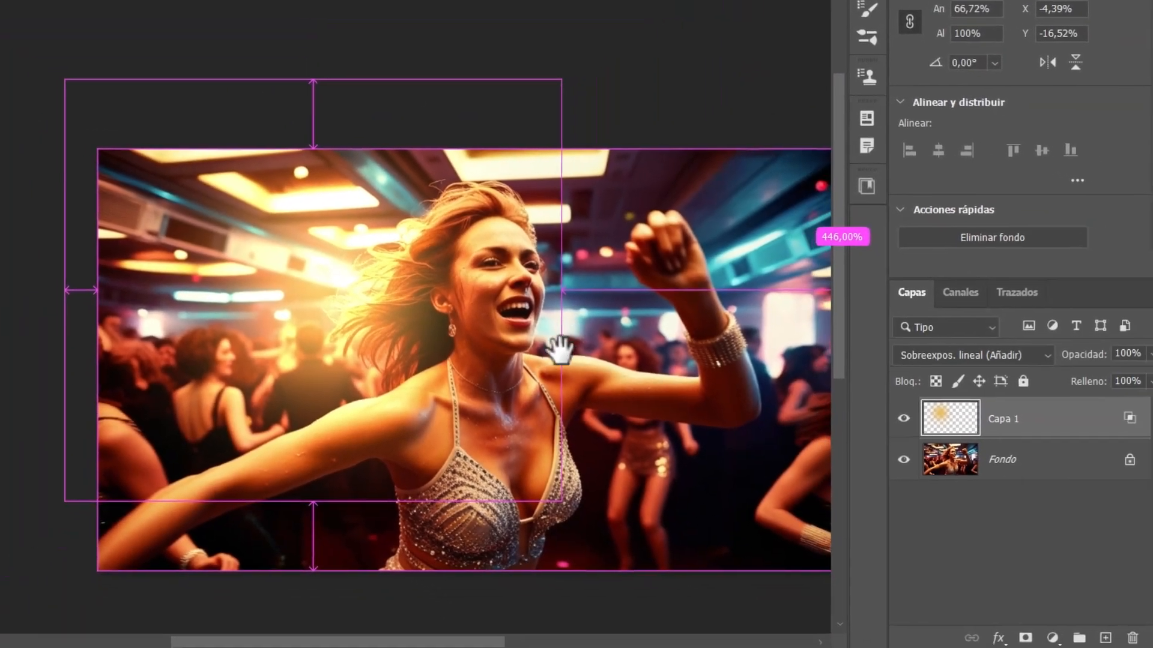
drag(558, 327, 516, 303)
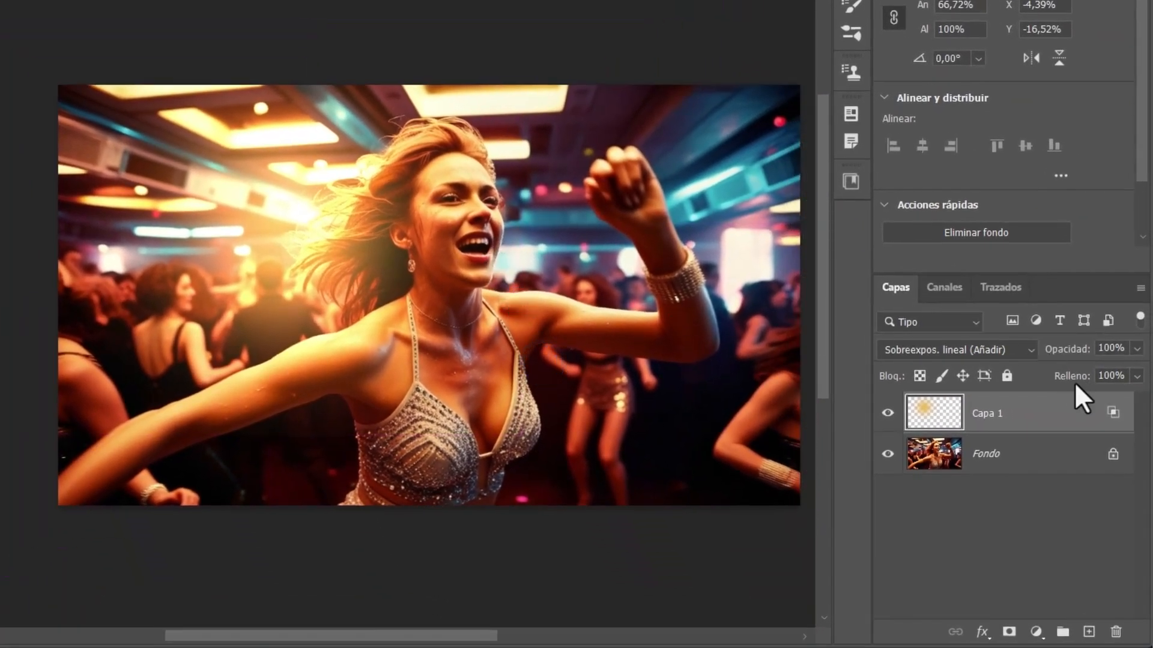
Step: Lower Capa 1's Relleno to 85% and reposition the glow beside the dancer's hair
drag(1075, 384, 1062, 381)
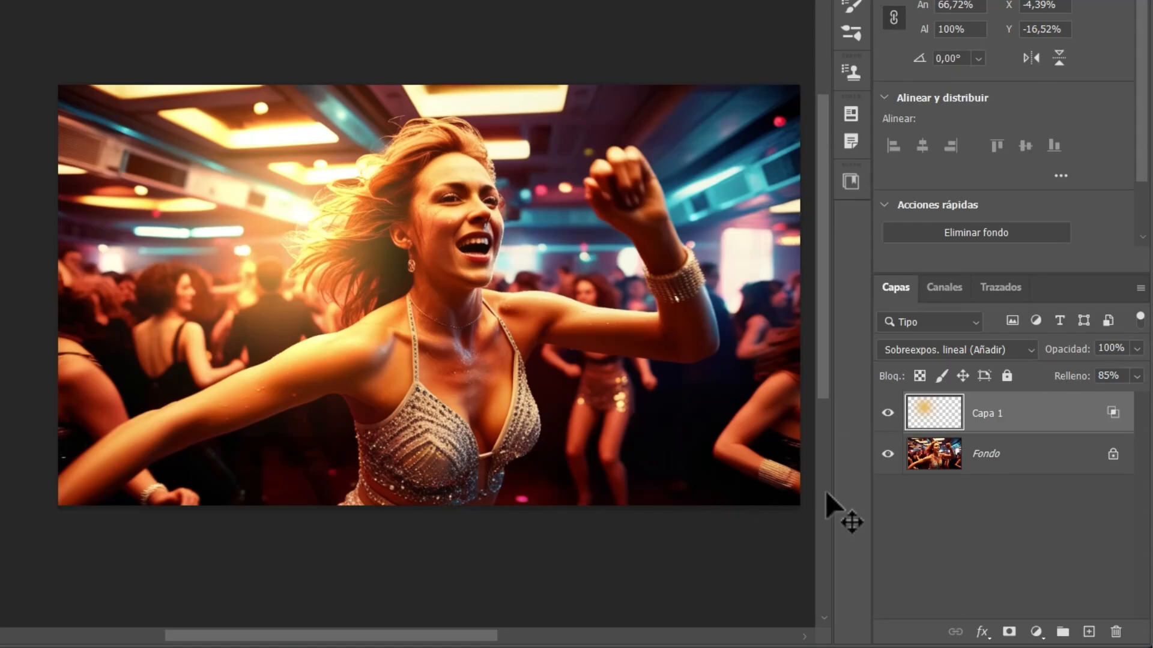
drag(423, 273, 294, 249)
Step: Open Capa 1's layer style blending options
double_click(1032, 416)
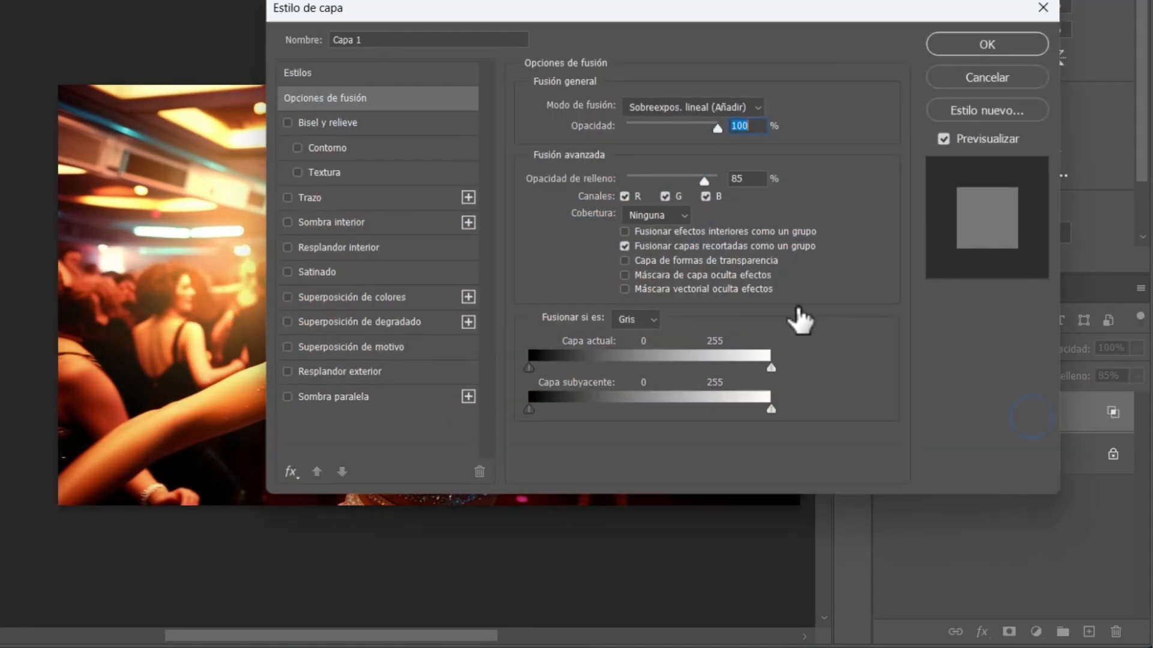